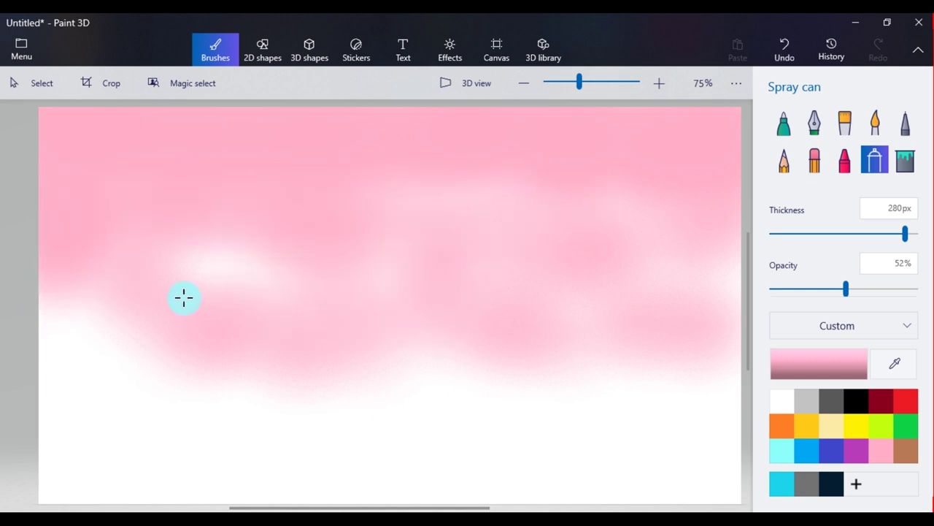
- Blend pink over the sky with the Spray can at 300px thickness and 7% opacity, softening the white gaps
{"action": "left_click_drag", "start_coordinate": [905, 234], "coordinate": [926, 259]}
{"action": "left_click_drag", "start_coordinate": [657, 259], "coordinate": [475, 281]}
{"action": "left_click_drag", "start_coordinate": [844, 286], "coordinate": [781, 288]}
{"action": "mouse_move", "coordinate": [621, 254]}
{"action": "left_mouse_down"}
{"action": "mouse_move", "coordinate": [61, 326]}
{"action": "mouse_move", "coordinate": [75, 282]}
{"action": "mouse_move", "coordinate": [732, 381]}
{"action": "mouse_move", "coordinate": [309, 309]}
{"action": "left_mouse_up"}
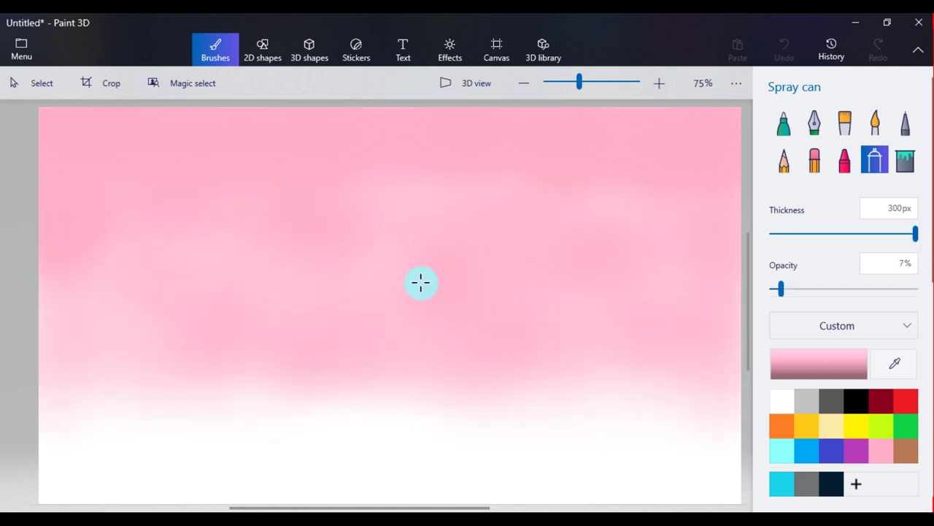
{"action": "mouse_move", "coordinate": [537, 311]}
{"action": "left_mouse_down"}
{"action": "mouse_move", "coordinate": [257, 392]}
{"action": "mouse_move", "coordinate": [150, 337]}
{"action": "mouse_move", "coordinate": [363, 192]}
{"action": "mouse_move", "coordinate": [438, 200]}
{"action": "left_mouse_up"}
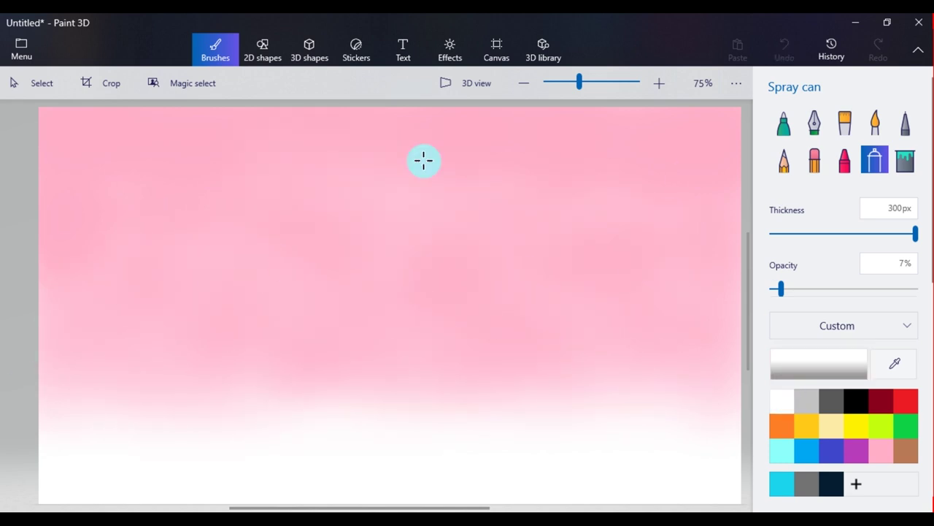
- Paint small puffy white clouds across the upper sky with the Watercolour brush at 50px thickness and 100% opacity
{"action": "left_click", "coordinate": [875, 122]}
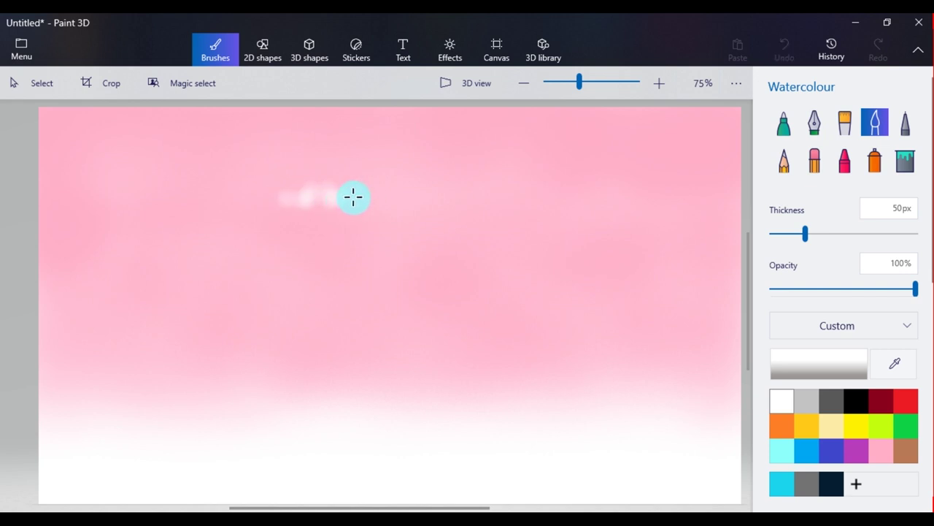
{"action": "left_click_drag", "start_coordinate": [296, 205], "coordinate": [338, 206]}
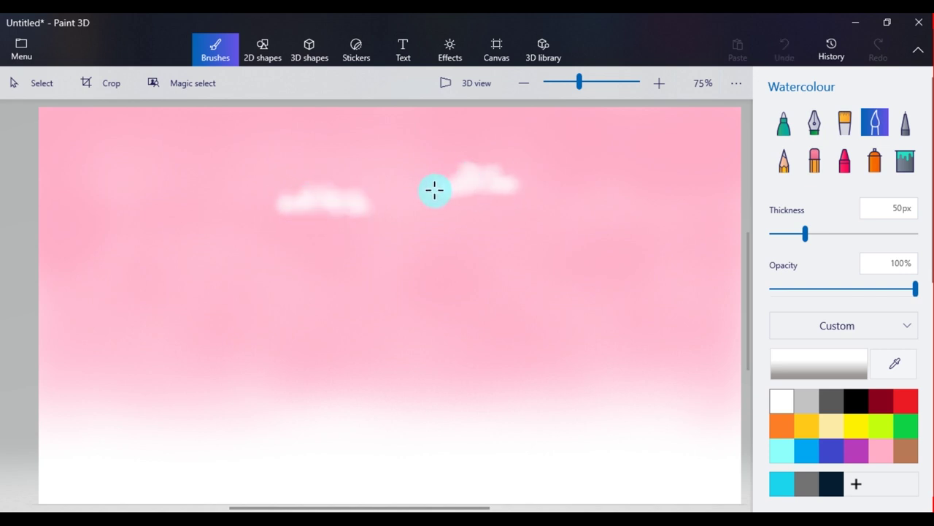
{"action": "left_click_drag", "start_coordinate": [202, 157], "coordinate": [223, 163]}
{"action": "mouse_move", "coordinate": [169, 152]}
{"action": "left_mouse_down"}
{"action": "mouse_move", "coordinate": [170, 188]}
{"action": "mouse_move", "coordinate": [164, 177]}
{"action": "mouse_move", "coordinate": [275, 181]}
{"action": "mouse_move", "coordinate": [136, 174]}
{"action": "mouse_move", "coordinate": [240, 179]}
{"action": "left_mouse_up"}
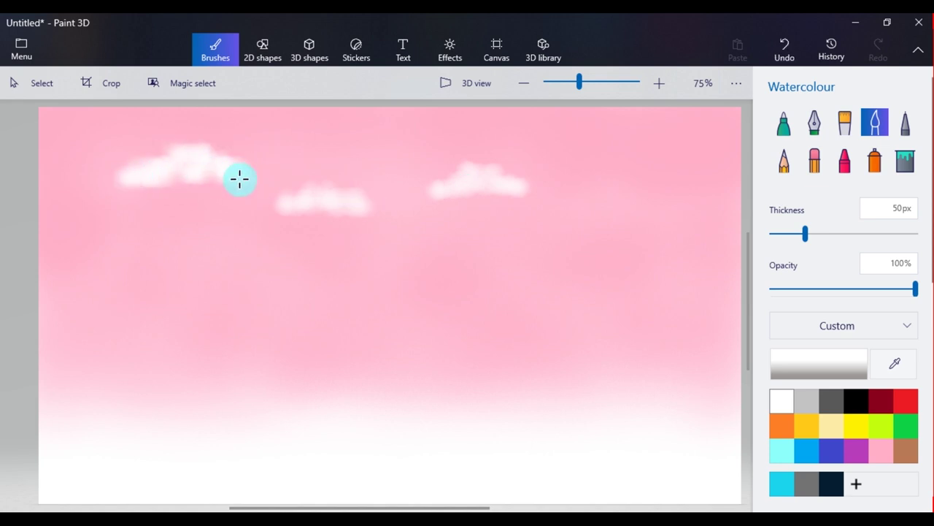
{"action": "mouse_move", "coordinate": [93, 228]}
{"action": "left_mouse_down"}
{"action": "mouse_move", "coordinate": [119, 248]}
{"action": "mouse_move", "coordinate": [72, 243]}
{"action": "mouse_move", "coordinate": [128, 237]}
{"action": "mouse_move", "coordinate": [98, 225]}
{"action": "mouse_move", "coordinate": [118, 221]}
{"action": "mouse_move", "coordinate": [126, 234]}
{"action": "mouse_move", "coordinate": [182, 238]}
{"action": "left_mouse_up"}
- Shade the lowest cloud near the canvas's left edge with light grey dabs
{"action": "left_click", "coordinate": [894, 364]}
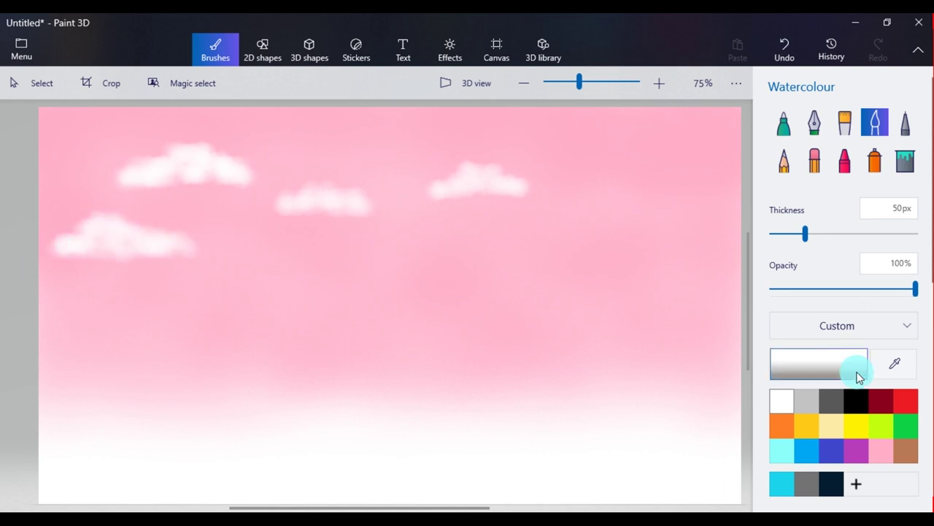
{"action": "left_click", "coordinate": [859, 376]}
{"action": "left_click_drag", "start_coordinate": [78, 241], "coordinate": [164, 246]}
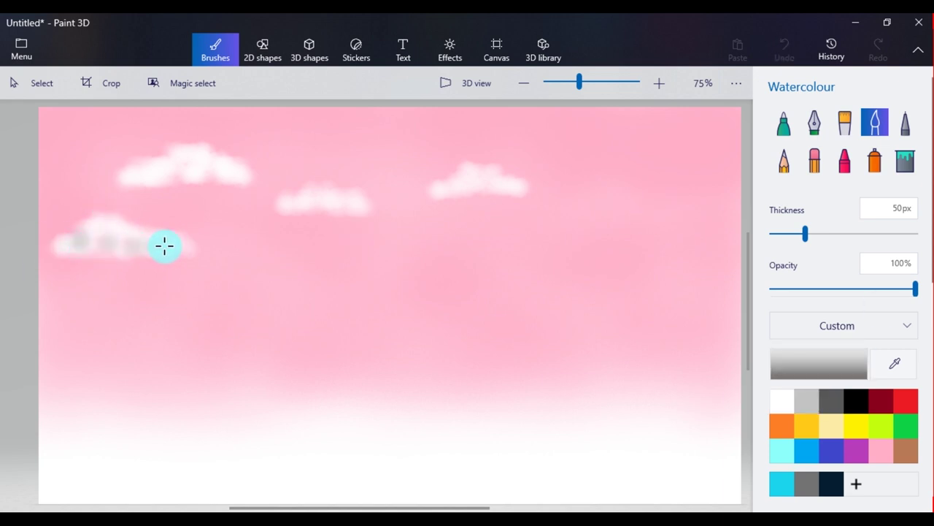
- Paint two more white clouds near the canvas's upper edge, one in the left corner and one left of centre
{"action": "left_click", "coordinate": [778, 404]}
{"action": "mouse_move", "coordinate": [81, 130]}
{"action": "left_mouse_down"}
{"action": "mouse_move", "coordinate": [62, 145]}
{"action": "mouse_move", "coordinate": [103, 154]}
{"action": "mouse_move", "coordinate": [65, 159]}
{"action": "left_mouse_up"}
{"action": "left_click_drag", "start_coordinate": [261, 137], "coordinate": [318, 143]}
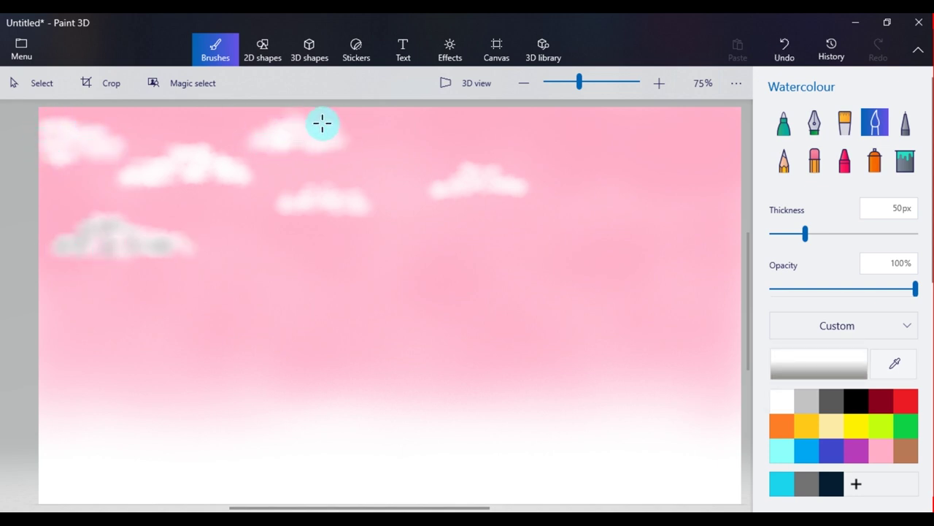
- Paint a light grey cloud at the canvas's upper edge and another cloud right of it at 59% opacity
{"action": "left_click", "coordinate": [818, 354]}
{"action": "left_click", "coordinate": [325, 178]}
{"action": "left_click", "coordinate": [392, 407]}
{"action": "left_click_drag", "start_coordinate": [401, 111], "coordinate": [444, 121]}
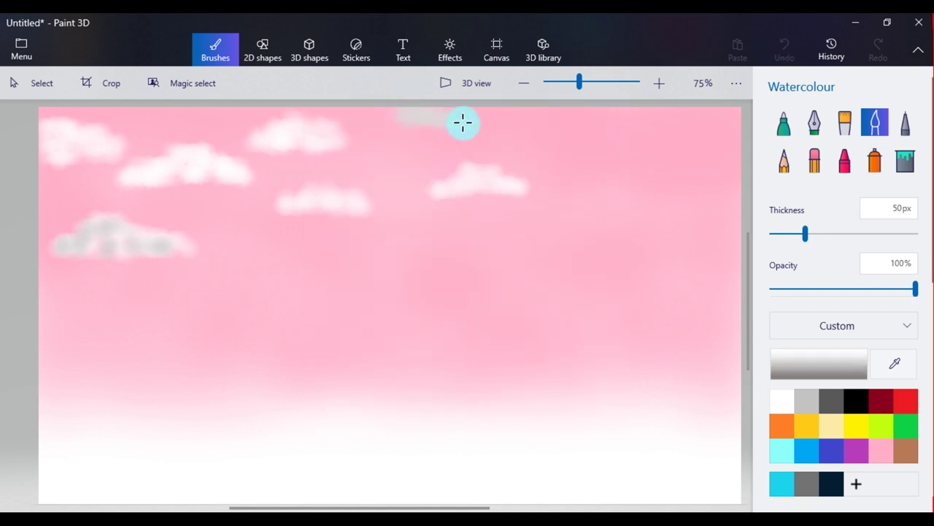
{"action": "left_click_drag", "start_coordinate": [916, 288], "coordinate": [857, 297]}
{"action": "mouse_move", "coordinate": [575, 119]}
{"action": "left_mouse_down"}
{"action": "mouse_move", "coordinate": [598, 116]}
{"action": "mouse_move", "coordinate": [539, 135]}
{"action": "left_mouse_up"}
- Enlarge the three clouds across the middle of the upper sky with white strokes at 59% opacity
{"action": "left_click", "coordinate": [779, 408]}
{"action": "mouse_move", "coordinate": [262, 178]}
{"action": "left_mouse_down"}
{"action": "mouse_move", "coordinate": [193, 147]}
{"action": "mouse_move", "coordinate": [230, 159]}
{"action": "mouse_move", "coordinate": [188, 180]}
{"action": "mouse_move", "coordinate": [270, 190]}
{"action": "mouse_move", "coordinate": [105, 184]}
{"action": "left_mouse_up"}
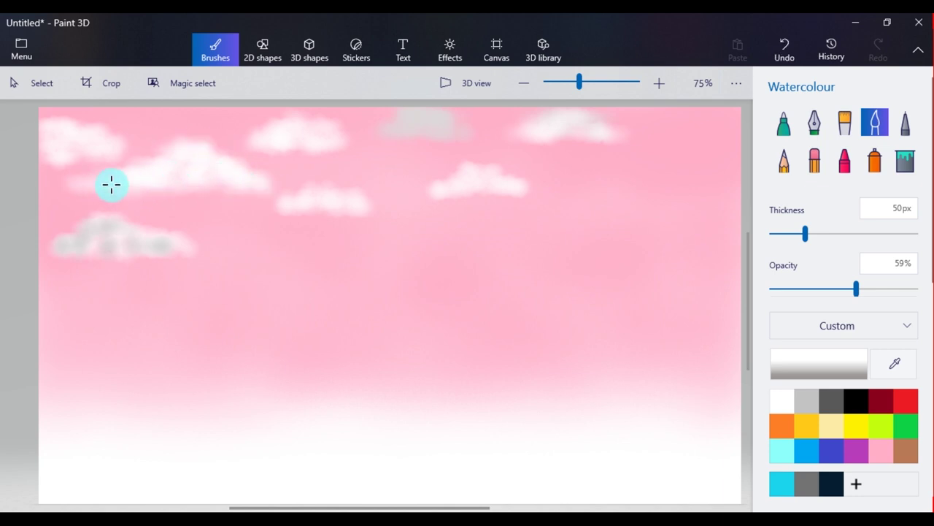
{"action": "mouse_move", "coordinate": [281, 183]}
{"action": "left_mouse_down"}
{"action": "mouse_move", "coordinate": [153, 194]}
{"action": "mouse_move", "coordinate": [320, 187]}
{"action": "left_mouse_up"}
{"action": "mouse_move", "coordinate": [273, 210]}
{"action": "left_mouse_down"}
{"action": "mouse_move", "coordinate": [273, 192]}
{"action": "mouse_move", "coordinate": [282, 202]}
{"action": "mouse_move", "coordinate": [399, 205]}
{"action": "left_mouse_up"}
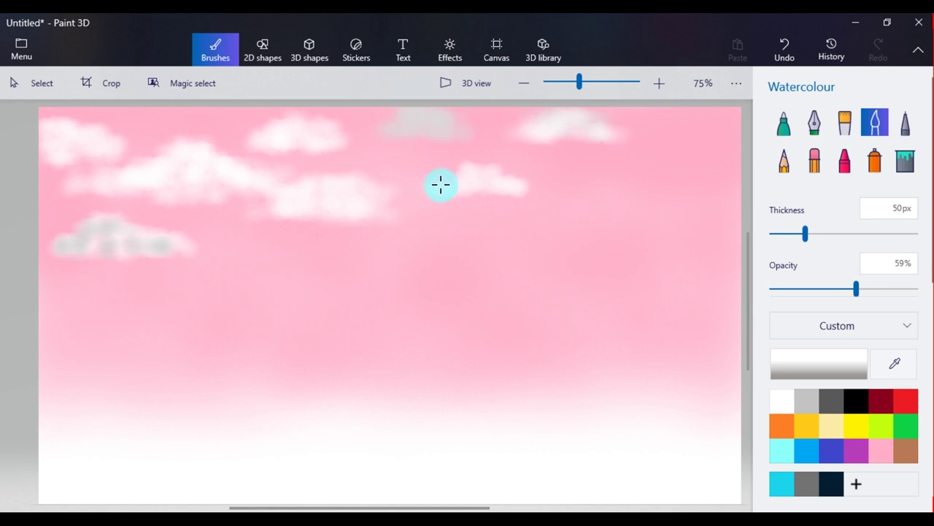
{"action": "mouse_move", "coordinate": [471, 166]}
{"action": "left_mouse_down"}
{"action": "mouse_move", "coordinate": [536, 192]}
{"action": "mouse_move", "coordinate": [480, 191]}
{"action": "mouse_move", "coordinate": [347, 221]}
{"action": "left_mouse_up"}
- Sample the sky's pink with the eyedropper and tint the existing clouds with it
{"action": "left_click", "coordinate": [892, 364]}
{"action": "left_click", "coordinate": [306, 232]}
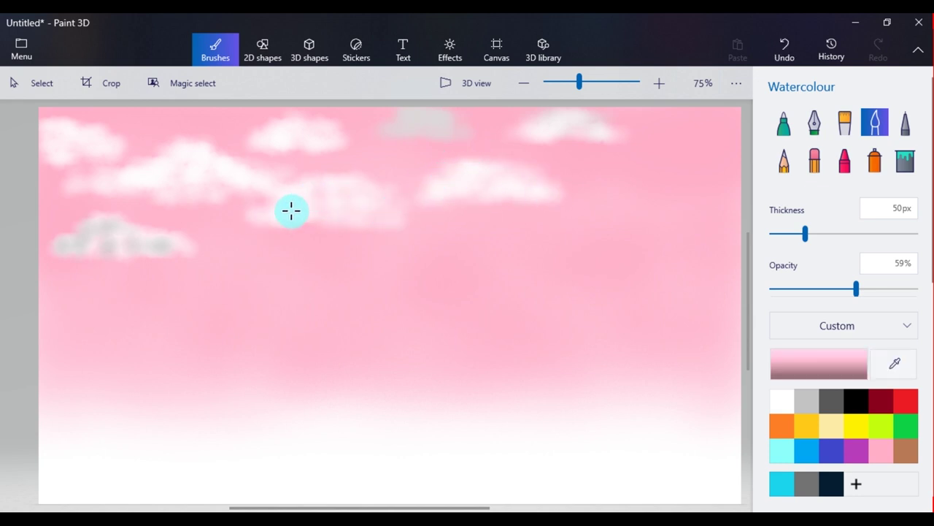
{"action": "left_click_drag", "start_coordinate": [451, 183], "coordinate": [501, 183]}
{"action": "left_click_drag", "start_coordinate": [601, 131], "coordinate": [547, 128]}
{"action": "mouse_move", "coordinate": [109, 232]}
{"action": "left_mouse_down"}
{"action": "mouse_move", "coordinate": [94, 244]}
{"action": "mouse_move", "coordinate": [148, 235]}
{"action": "left_mouse_up"}
- Paint white clouds on the right side of the sky and in the canvas's upper right corner
{"action": "left_click", "coordinate": [780, 401]}
{"action": "mouse_move", "coordinate": [618, 202]}
{"action": "left_mouse_down"}
{"action": "mouse_move", "coordinate": [650, 188]}
{"action": "mouse_move", "coordinate": [687, 195]}
{"action": "mouse_move", "coordinate": [654, 212]}
{"action": "mouse_move", "coordinate": [649, 195]}
{"action": "mouse_move", "coordinate": [658, 212]}
{"action": "mouse_move", "coordinate": [701, 206]}
{"action": "mouse_move", "coordinate": [568, 204]}
{"action": "left_mouse_up"}
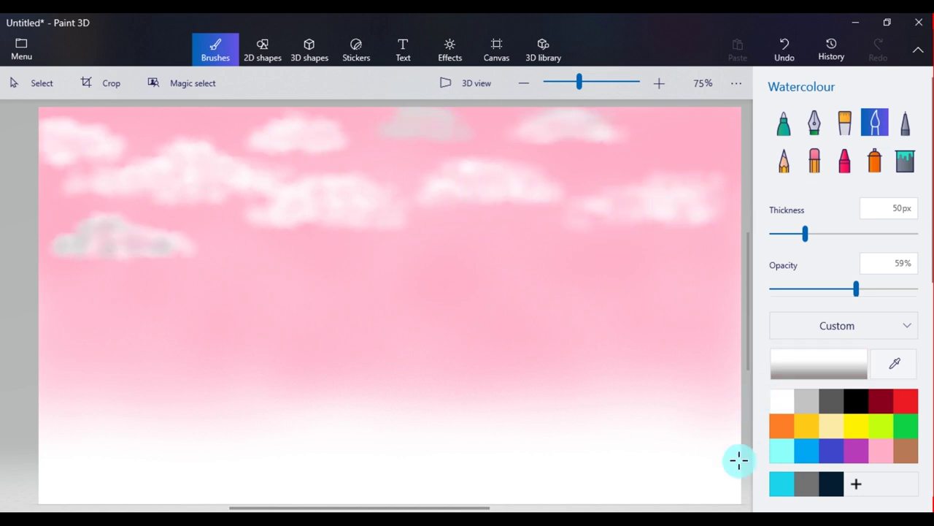
{"action": "left_click_drag", "start_coordinate": [632, 172], "coordinate": [690, 175]}
{"action": "left_click_drag", "start_coordinate": [686, 121], "coordinate": [656, 135]}
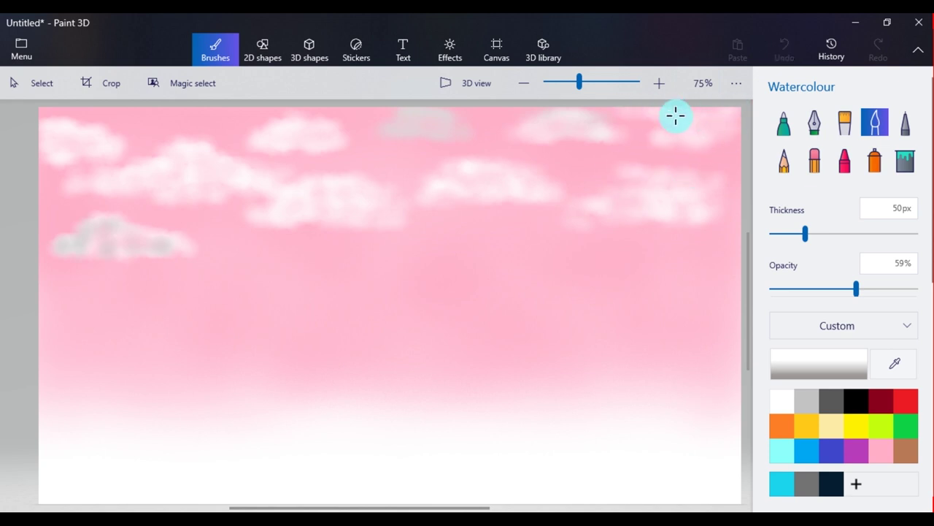
- Tint the sky and clouds faintly blue with the Spray can at 300px thickness and 2% opacity
{"action": "left_click", "coordinate": [875, 161]}
{"action": "left_click", "coordinate": [913, 234]}
{"action": "left_click_drag", "start_coordinate": [781, 289], "coordinate": [774, 291]}
{"action": "left_click", "coordinate": [814, 449]}
{"action": "mouse_move", "coordinate": [674, 194]}
{"action": "left_mouse_down"}
{"action": "mouse_move", "coordinate": [571, 294]}
{"action": "mouse_move", "coordinate": [54, 121]}
{"action": "left_mouse_up"}
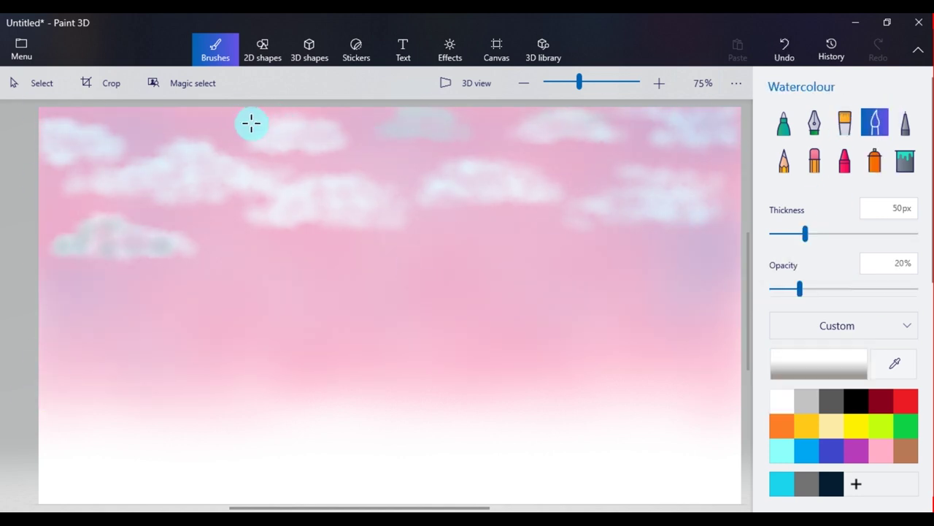
- Paint faint white wisps between the upper clouds with the Watercolour brush at 50px thickness and 20% opacity
{"action": "mouse_move", "coordinate": [182, 116]}
{"action": "left_mouse_down"}
{"action": "mouse_move", "coordinate": [82, 112]}
{"action": "mouse_move", "coordinate": [185, 110]}
{"action": "left_mouse_up"}
{"action": "left_click_drag", "start_coordinate": [80, 108], "coordinate": [231, 114]}
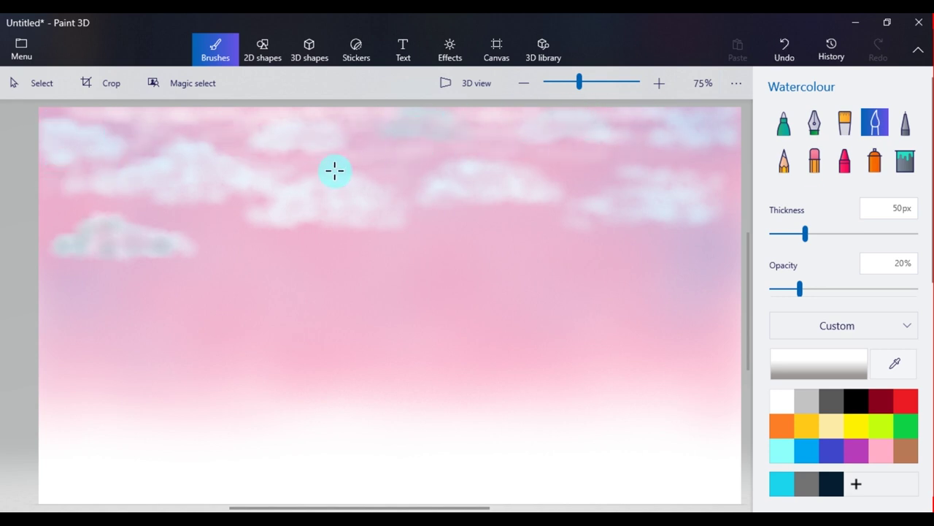
{"action": "left_click_drag", "start_coordinate": [434, 160], "coordinate": [638, 131]}
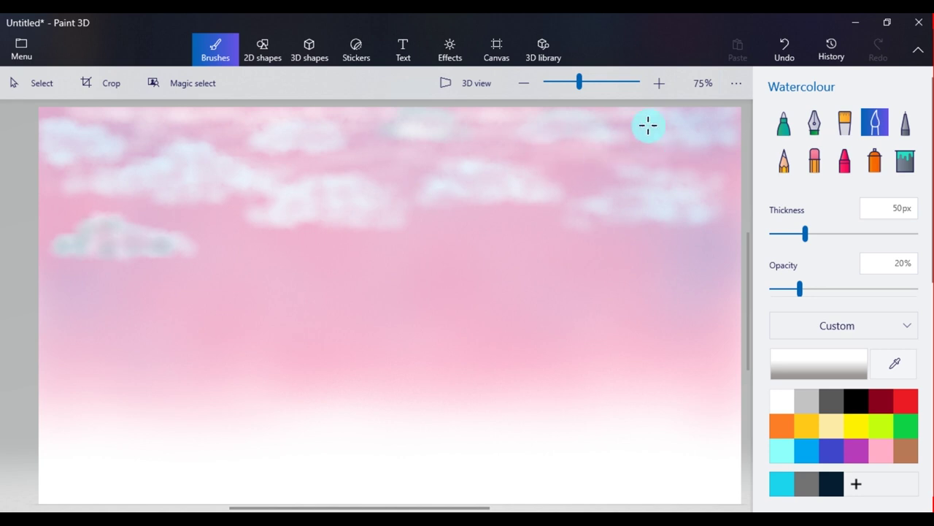
{"action": "mouse_move", "coordinate": [712, 160]}
{"action": "left_mouse_down"}
{"action": "mouse_move", "coordinate": [536, 216]}
{"action": "mouse_move", "coordinate": [339, 233]}
{"action": "mouse_move", "coordinate": [141, 210]}
{"action": "left_mouse_up"}
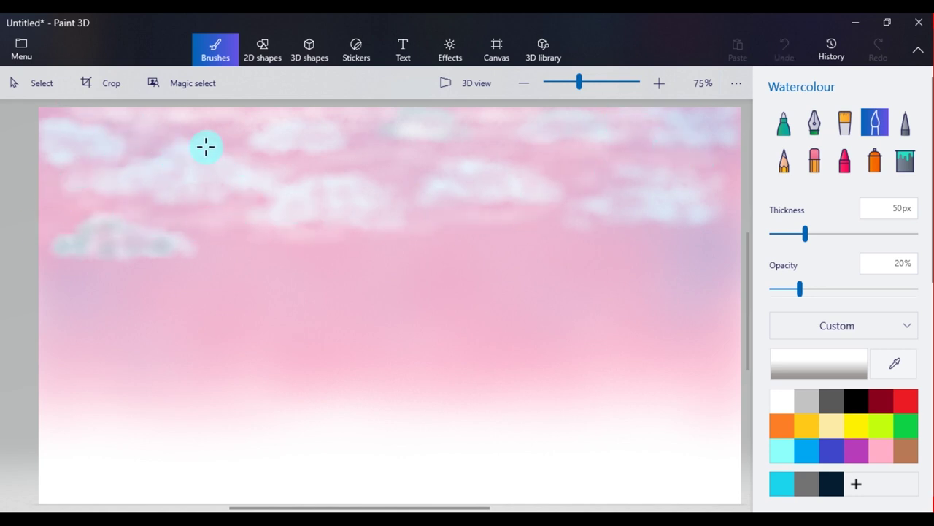
- Extend the faint wisps at 20% opacity below the existing clouds across the middle of the sky
{"action": "left_click_drag", "start_coordinate": [103, 211], "coordinate": [66, 217]}
{"action": "left_click_drag", "start_coordinate": [201, 265], "coordinate": [337, 263]}
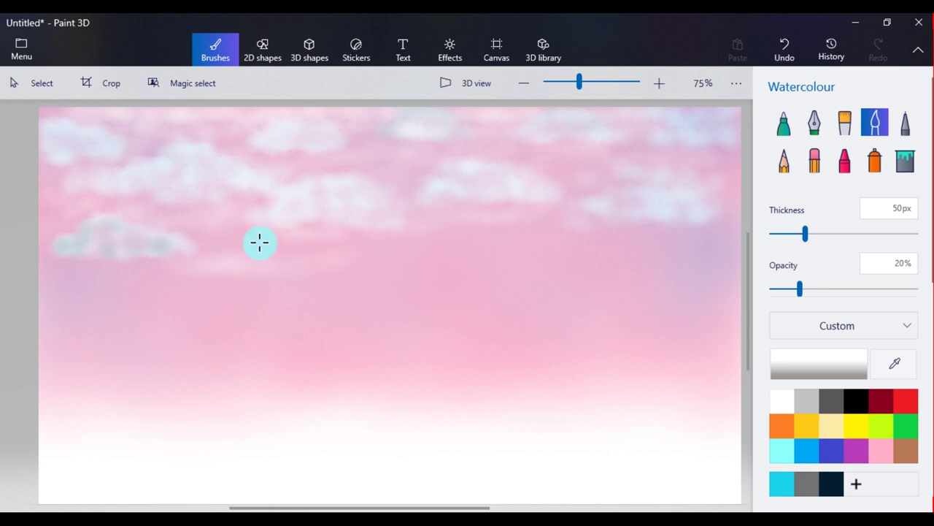
{"action": "left_click_drag", "start_coordinate": [443, 258], "coordinate": [345, 265]}
{"action": "mouse_move", "coordinate": [505, 256]}
{"action": "left_mouse_down"}
{"action": "mouse_move", "coordinate": [580, 267]}
{"action": "mouse_move", "coordinate": [675, 236]}
{"action": "mouse_move", "coordinate": [373, 279]}
{"action": "mouse_move", "coordinate": [184, 276]}
{"action": "left_mouse_up"}
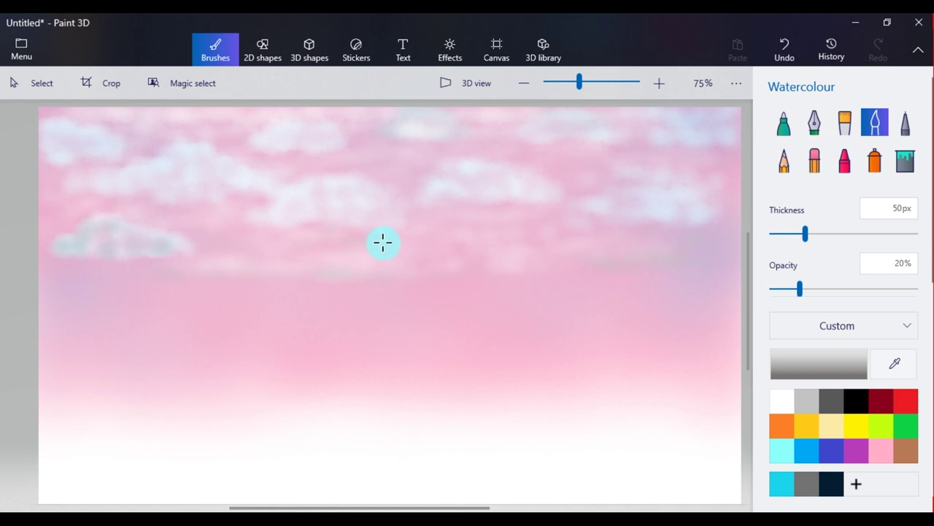
- Set the Watercolour brush to 65px thickness and 100% opacity, and shade the clouds' undersides light grey
{"action": "left_click_drag", "start_coordinate": [803, 238], "coordinate": [777, 238]}
{"action": "left_click_drag", "start_coordinate": [798, 292], "coordinate": [917, 292]}
{"action": "left_click_drag", "start_coordinate": [334, 302], "coordinate": [373, 305]}
{"action": "key", "text": "ctrl+z"}
{"action": "left_click_drag", "start_coordinate": [776, 238], "coordinate": [816, 234]}
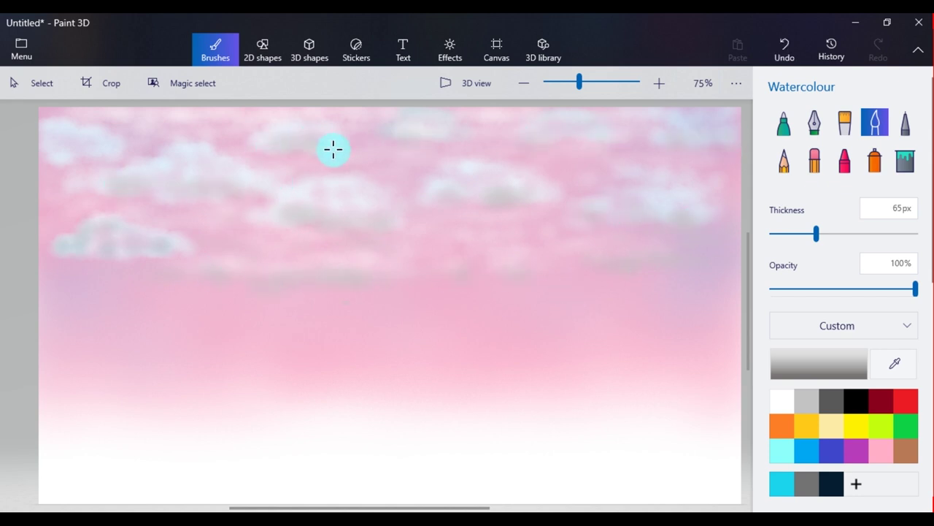
- Paint faint white cloud puffs on the left side below the grey band at about 12% opacity
{"action": "left_click_drag", "start_coordinate": [915, 289], "coordinate": [787, 289]}
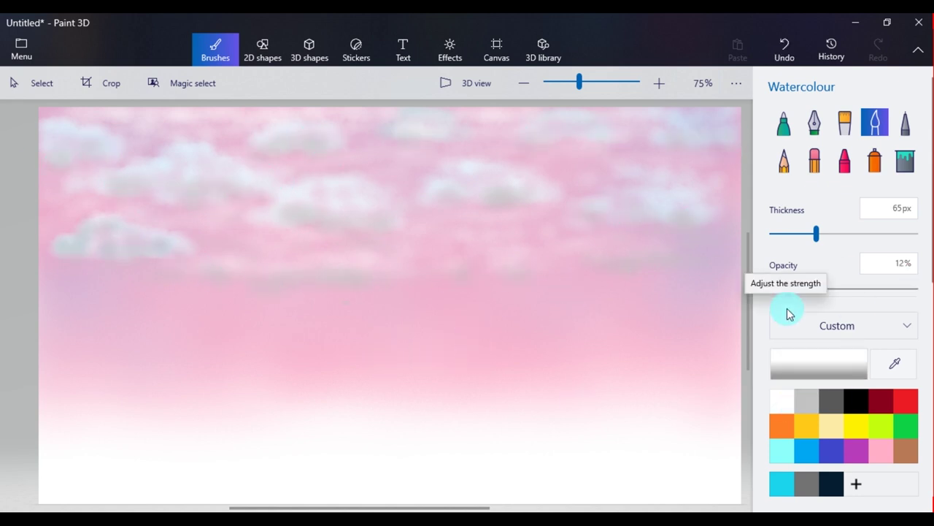
{"action": "mouse_move", "coordinate": [66, 290]}
{"action": "left_mouse_down"}
{"action": "mouse_move", "coordinate": [90, 281]}
{"action": "mouse_move", "coordinate": [54, 284]}
{"action": "mouse_move", "coordinate": [155, 283]}
{"action": "mouse_move", "coordinate": [203, 296]}
{"action": "left_mouse_up"}
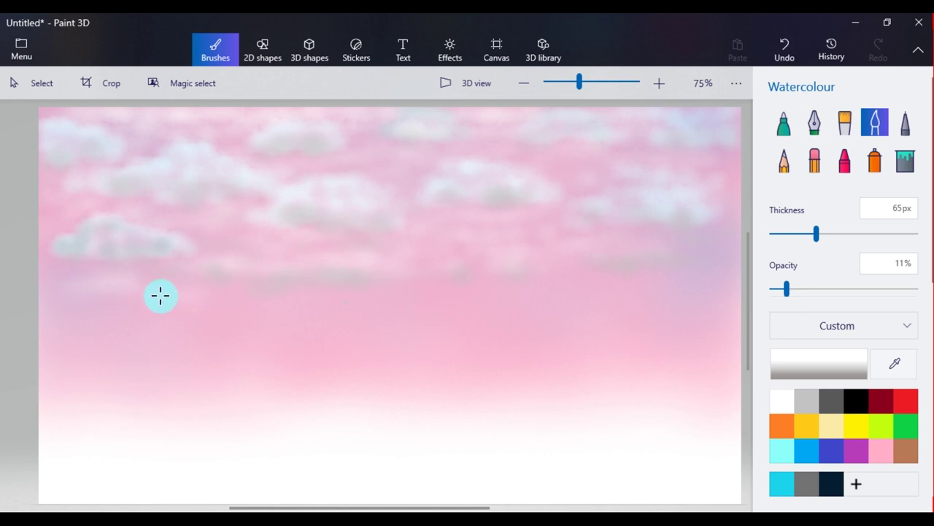
{"action": "left_click_drag", "start_coordinate": [786, 289], "coordinate": [802, 289]}
{"action": "left_click_drag", "start_coordinate": [252, 302], "coordinate": [198, 297]}
{"action": "left_click_drag", "start_coordinate": [803, 289], "coordinate": [788, 290]}
{"action": "left_click_drag", "start_coordinate": [328, 302], "coordinate": [322, 298]}
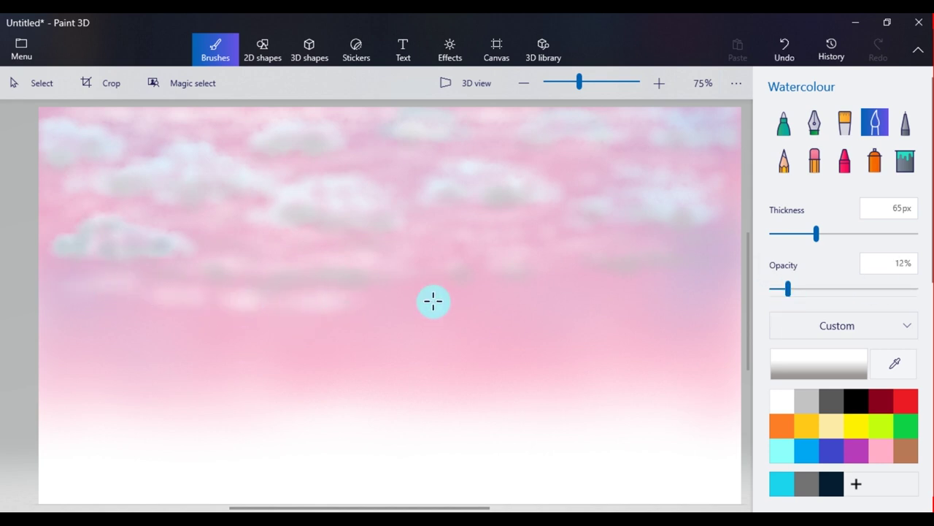
{"action": "left_click_drag", "start_coordinate": [137, 322], "coordinate": [63, 328]}
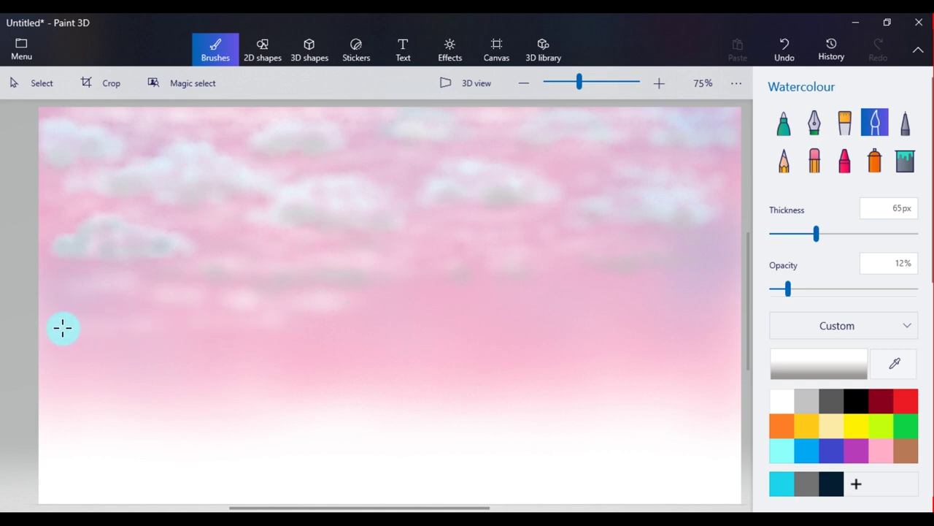
{"action": "left_click", "coordinate": [875, 160]}
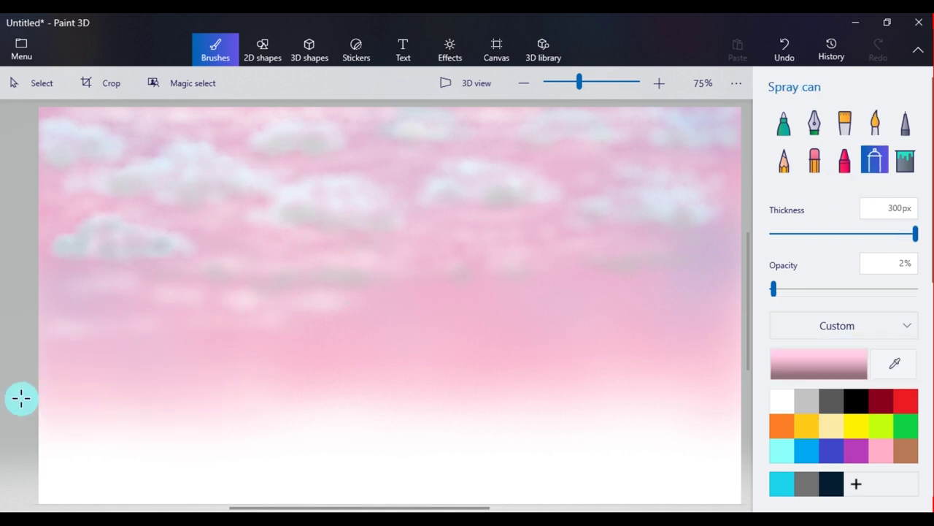
{"action": "left_click", "coordinate": [874, 123]}
{"action": "left_click", "coordinate": [782, 400]}
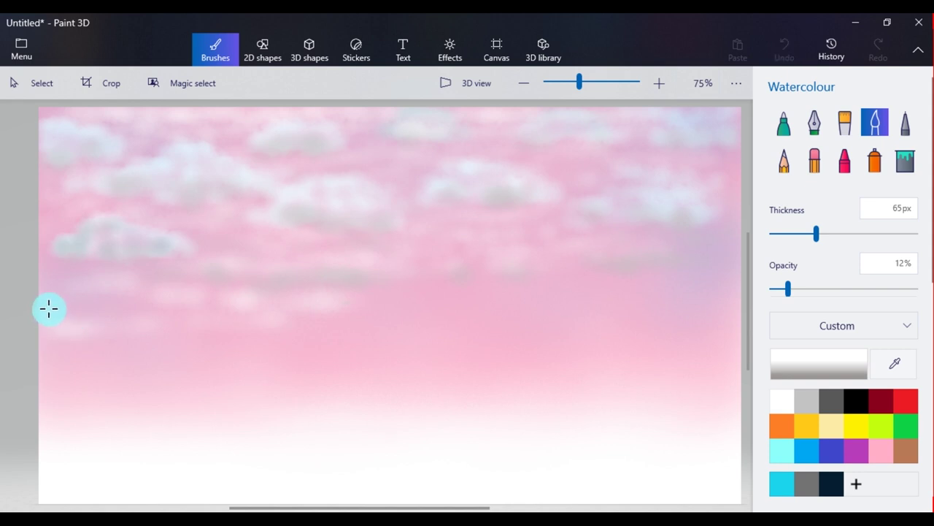
- Add more faint white cloud puffs across the centre and right of the lower sky at 12% opacity
{"action": "left_click_drag", "start_coordinate": [348, 330], "coordinate": [390, 321]}
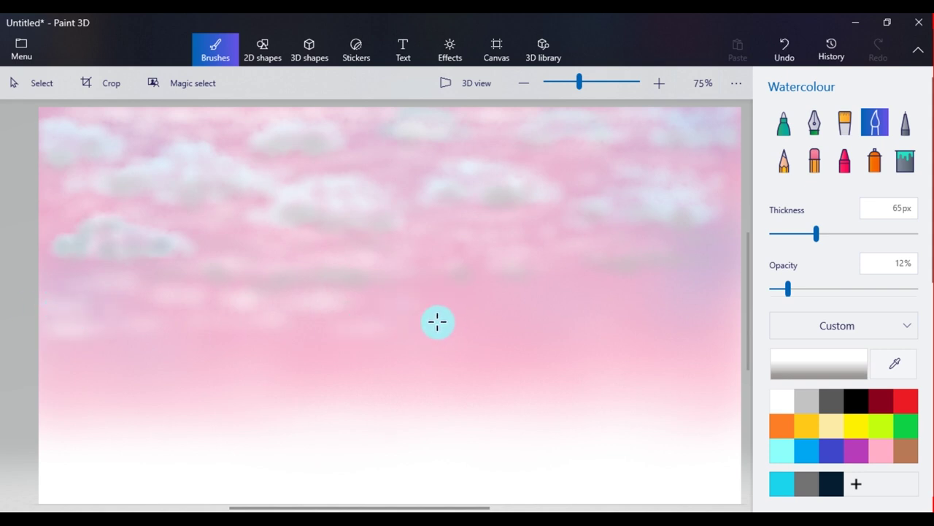
{"action": "mouse_move", "coordinate": [594, 293]}
{"action": "left_mouse_down"}
{"action": "mouse_move", "coordinate": [546, 289]}
{"action": "mouse_move", "coordinate": [685, 286]}
{"action": "mouse_move", "coordinate": [688, 271]}
{"action": "left_mouse_up"}
{"action": "left_click_drag", "start_coordinate": [592, 321], "coordinate": [572, 321]}
{"action": "left_click_drag", "start_coordinate": [684, 319], "coordinate": [305, 339]}
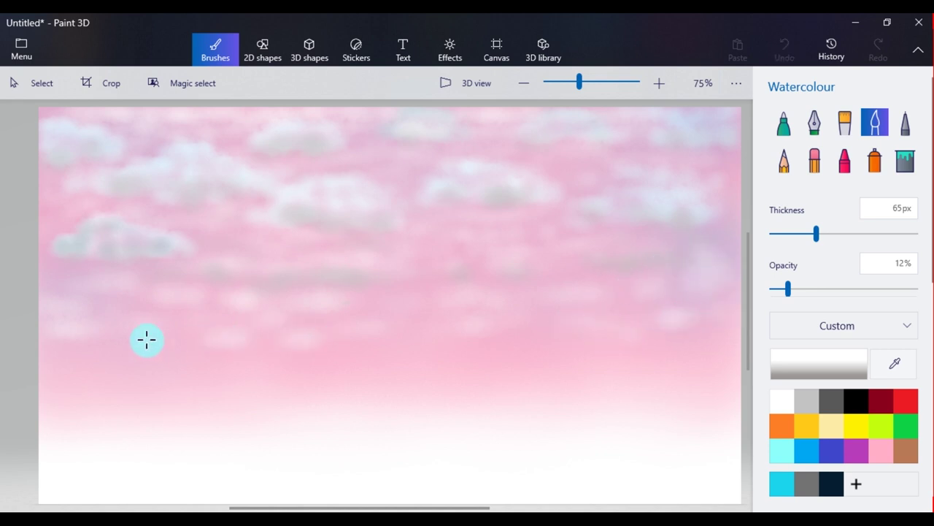
{"action": "left_click_drag", "start_coordinate": [373, 348], "coordinate": [380, 349]}
- Shade the small lower-sky cloud puffs with light grey at 97% opacity
{"action": "left_click", "coordinate": [809, 401]}
{"action": "left_click_drag", "start_coordinate": [787, 289], "coordinate": [911, 289]}
{"action": "left_click_drag", "start_coordinate": [67, 337], "coordinate": [82, 337]}
{"action": "left_click", "coordinate": [160, 339]}
{"action": "left_click_drag", "start_coordinate": [599, 302], "coordinate": [577, 297]}
{"action": "left_click", "coordinate": [659, 291]}
{"action": "left_click_drag", "start_coordinate": [686, 322], "coordinate": [665, 321]}
{"action": "left_click_drag", "start_coordinate": [597, 336], "coordinate": [618, 337]}
- Paint a row of white cloud puffs along the lower edge of the pink sky at 97% opacity
{"action": "left_click", "coordinate": [789, 405]}
{"action": "left_click_drag", "start_coordinate": [213, 382], "coordinate": [69, 383]}
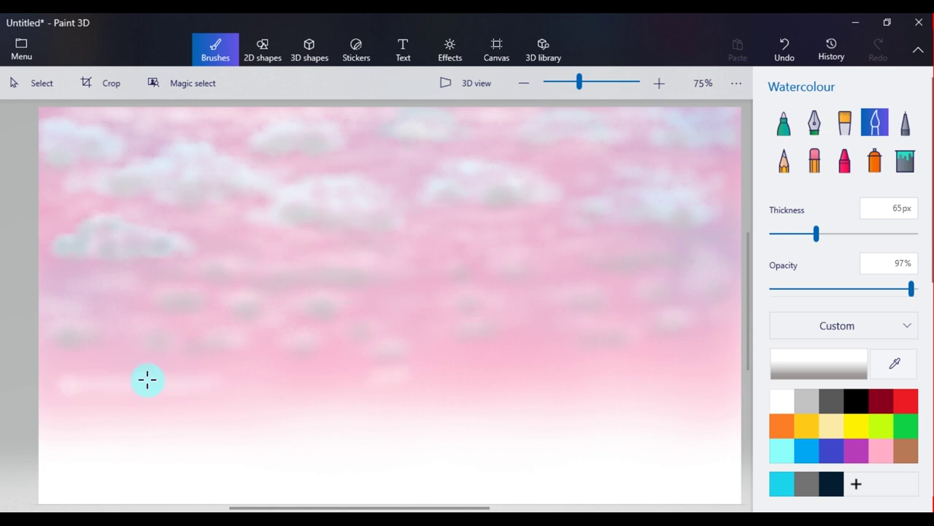
{"action": "left_click_drag", "start_coordinate": [227, 375], "coordinate": [257, 372]}
{"action": "left_click_drag", "start_coordinate": [347, 369], "coordinate": [371, 368]}
{"action": "left_click_drag", "start_coordinate": [432, 359], "coordinate": [433, 375]}
{"action": "left_click_drag", "start_coordinate": [525, 350], "coordinate": [524, 365]}
{"action": "left_click_drag", "start_coordinate": [567, 372], "coordinate": [591, 365]}
{"action": "left_click_drag", "start_coordinate": [500, 374], "coordinate": [560, 375]}
- Shade the bottom row of clouds with light grey at 91% opacity
{"action": "left_click", "coordinate": [772, 289]}
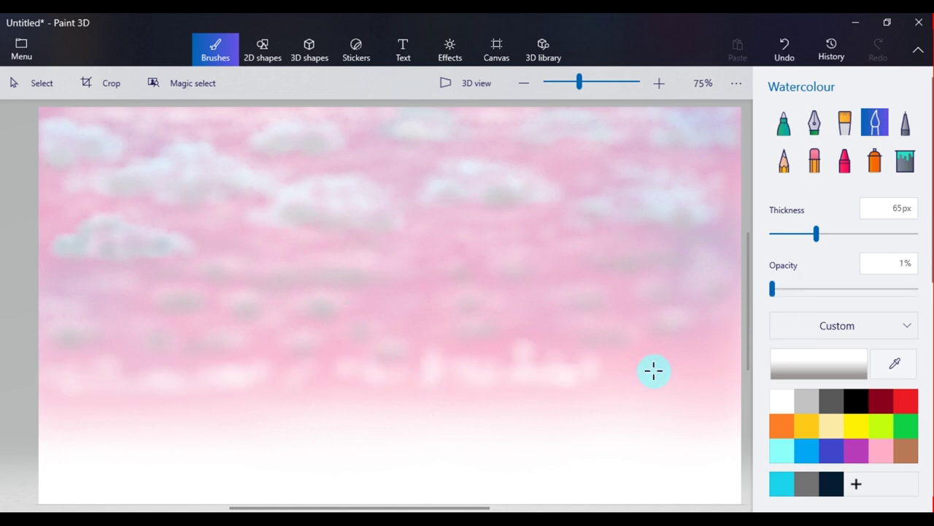
{"action": "left_click", "coordinate": [804, 401]}
{"action": "left_click_drag", "start_coordinate": [772, 288], "coordinate": [902, 288]}
{"action": "left_click_drag", "start_coordinate": [483, 380], "coordinate": [59, 380]}
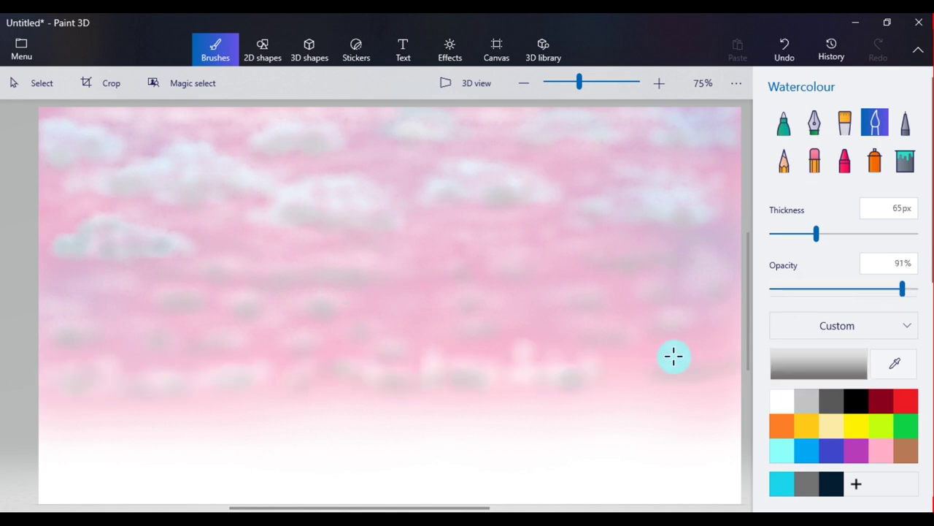
- Paint grey-shaded white clouds at the right end of the bottom row and in the middle of the sky
{"action": "left_click", "coordinate": [787, 398]}
{"action": "mouse_move", "coordinate": [654, 355]}
{"action": "left_mouse_down"}
{"action": "mouse_move", "coordinate": [698, 359]}
{"action": "mouse_move", "coordinate": [701, 382]}
{"action": "left_mouse_up"}
{"action": "left_click", "coordinate": [799, 398]}
{"action": "left_click", "coordinate": [785, 400]}
{"action": "mouse_move", "coordinate": [410, 281]}
{"action": "left_mouse_down"}
{"action": "mouse_move", "coordinate": [455, 267]}
{"action": "mouse_move", "coordinate": [417, 282]}
{"action": "mouse_move", "coordinate": [473, 289]}
{"action": "left_mouse_up"}
{"action": "left_click", "coordinate": [812, 403]}
- Build up white clouds with light grey shading right of the sky's centre and in the lower left area
{"action": "left_click", "coordinate": [785, 400]}
{"action": "mouse_move", "coordinate": [568, 258]}
{"action": "left_mouse_down"}
{"action": "mouse_move", "coordinate": [571, 277]}
{"action": "mouse_move", "coordinate": [649, 267]}
{"action": "left_mouse_up"}
{"action": "left_click", "coordinate": [800, 397]}
{"action": "left_click_drag", "start_coordinate": [556, 276], "coordinate": [603, 272]}
{"action": "left_click", "coordinate": [776, 402]}
{"action": "mouse_move", "coordinate": [196, 297]}
{"action": "left_mouse_down"}
{"action": "mouse_move", "coordinate": [187, 309]}
{"action": "mouse_move", "coordinate": [216, 322]}
{"action": "left_mouse_up"}
{"action": "left_click", "coordinate": [803, 400]}
- Paint white clouds with light grey undersides in the upper right and upper centre of the sky
{"action": "left_click", "coordinate": [784, 401]}
{"action": "mouse_move", "coordinate": [575, 167]}
{"action": "left_mouse_down"}
{"action": "mouse_move", "coordinate": [608, 154]}
{"action": "mouse_move", "coordinate": [634, 158]}
{"action": "left_mouse_up"}
{"action": "mouse_move", "coordinate": [540, 175]}
{"action": "left_mouse_down"}
{"action": "mouse_move", "coordinate": [632, 177]}
{"action": "mouse_move", "coordinate": [590, 175]}
{"action": "left_mouse_up"}
{"action": "left_click", "coordinate": [801, 397]}
{"action": "left_click", "coordinate": [783, 401]}
{"action": "mouse_move", "coordinate": [397, 151]}
{"action": "left_mouse_down"}
{"action": "mouse_move", "coordinate": [409, 136]}
{"action": "mouse_move", "coordinate": [356, 157]}
{"action": "mouse_move", "coordinate": [436, 161]}
{"action": "left_mouse_up"}
{"action": "left_click", "coordinate": [803, 400]}
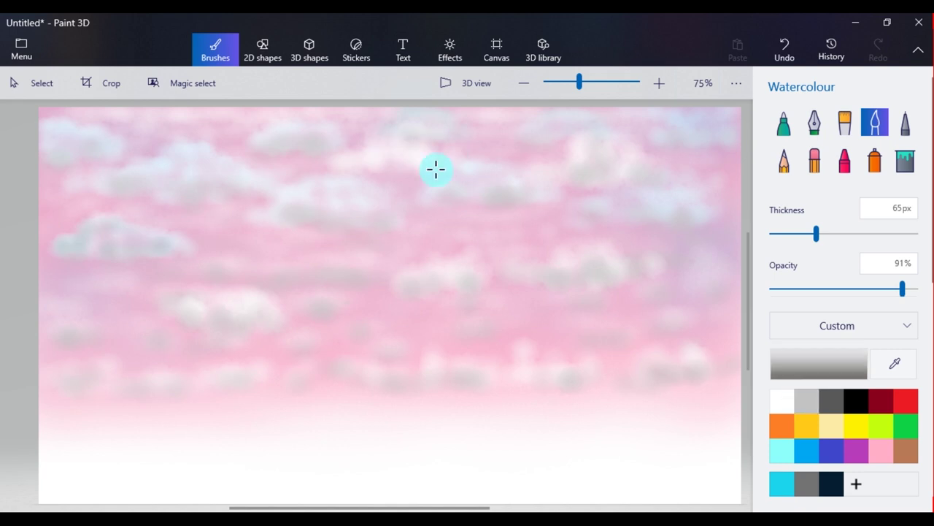
{"action": "left_click_drag", "start_coordinate": [349, 161], "coordinate": [428, 159]}
- Paint white clouds left of centre, at the centre, at right and by the left edge of the sky's middle band
{"action": "left_click", "coordinate": [783, 400]}
{"action": "mouse_move", "coordinate": [246, 225]}
{"action": "left_mouse_down"}
{"action": "mouse_move", "coordinate": [236, 229]}
{"action": "mouse_move", "coordinate": [252, 237]}
{"action": "left_mouse_up"}
{"action": "mouse_move", "coordinate": [445, 225]}
{"action": "left_mouse_down"}
{"action": "mouse_move", "coordinate": [410, 219]}
{"action": "mouse_move", "coordinate": [383, 233]}
{"action": "left_mouse_up"}
{"action": "left_click_drag", "start_coordinate": [552, 223], "coordinate": [606, 241]}
{"action": "mouse_move", "coordinate": [76, 207]}
{"action": "left_mouse_down"}
{"action": "mouse_move", "coordinate": [49, 202]}
{"action": "mouse_move", "coordinate": [36, 211]}
{"action": "mouse_move", "coordinate": [46, 207]}
{"action": "left_mouse_up"}
- Shade the newest mid-sky clouds with light grey at 55% opacity, and raise the brush opacity to 98%
{"action": "left_click", "coordinate": [806, 401]}
{"action": "left_click", "coordinate": [849, 289]}
{"action": "left_click_drag", "start_coordinate": [227, 243], "coordinate": [281, 229]}
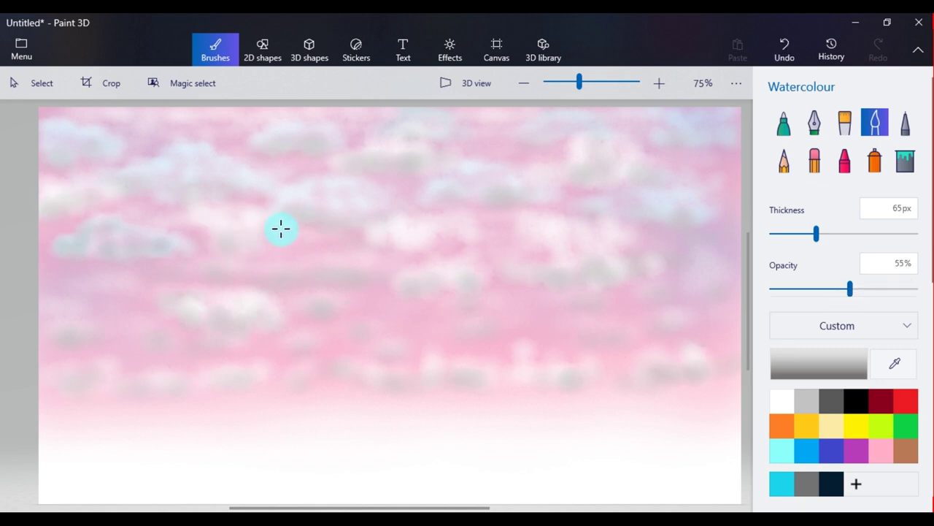
{"action": "left_click", "coordinate": [914, 289]}
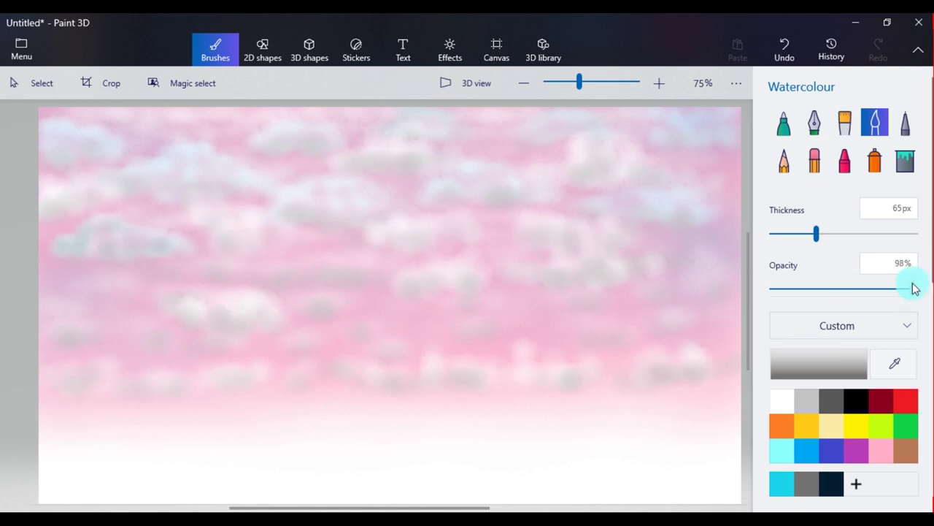
- Paint a band of white clouds along the bottom of the sky at 100% opacity and shade it light grey at 72%
{"action": "left_click", "coordinate": [780, 405]}
{"action": "mouse_move", "coordinate": [162, 378]}
{"action": "left_mouse_down"}
{"action": "mouse_move", "coordinate": [138, 360]}
{"action": "mouse_move", "coordinate": [629, 375]}
{"action": "mouse_move", "coordinate": [623, 355]}
{"action": "mouse_move", "coordinate": [732, 345]}
{"action": "left_mouse_up"}
{"action": "left_click_drag", "start_coordinate": [665, 379], "coordinate": [629, 384]}
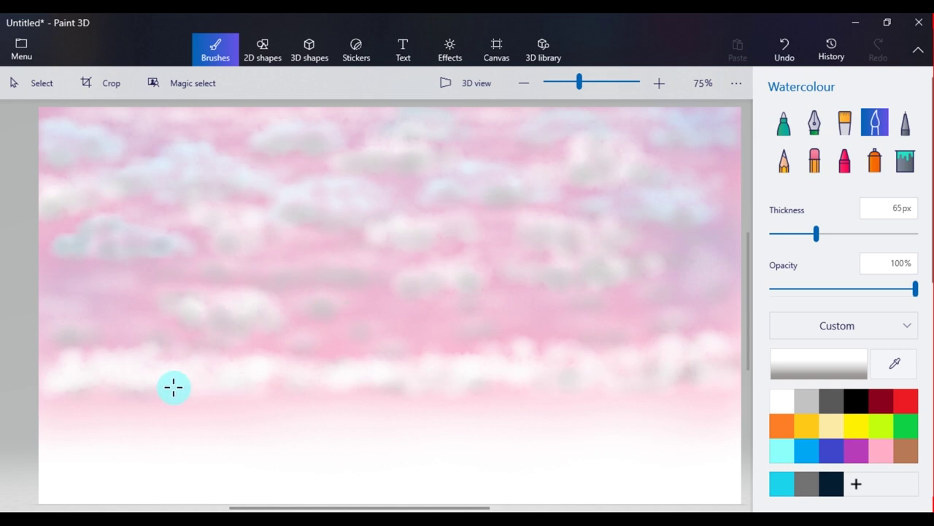
{"action": "left_click_drag", "start_coordinate": [174, 386], "coordinate": [149, 387]}
{"action": "left_click_drag", "start_coordinate": [244, 372], "coordinate": [273, 380]}
{"action": "left_click_drag", "start_coordinate": [610, 360], "coordinate": [567, 361]}
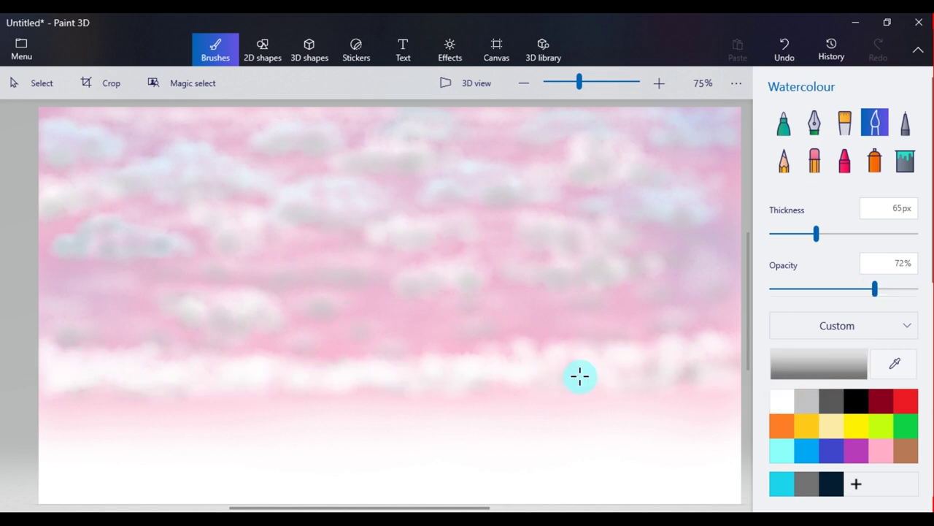
{"action": "mouse_move", "coordinate": [580, 376]}
{"action": "left_mouse_down"}
{"action": "mouse_move", "coordinate": [161, 375]}
{"action": "mouse_move", "coordinate": [98, 360]}
{"action": "mouse_move", "coordinate": [314, 378]}
{"action": "mouse_move", "coordinate": [606, 371]}
{"action": "left_mouse_up"}
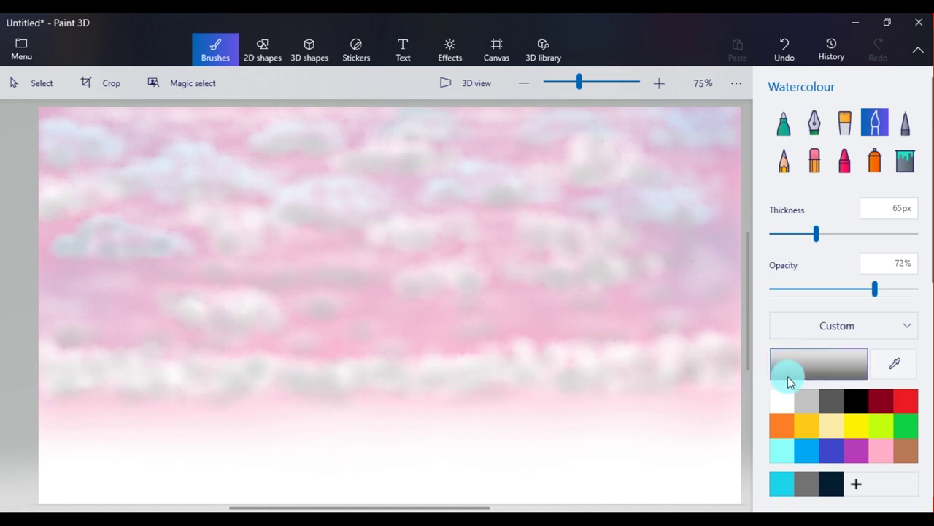
- Add white clouds with grey undersides across the lower sky, above the bottom cloud band, at 56% opacity
{"action": "left_click", "coordinate": [781, 401]}
{"action": "left_click_drag", "start_coordinate": [876, 289], "coordinate": [853, 289]}
{"action": "left_click", "coordinate": [806, 484]}
{"action": "left_click", "coordinate": [782, 401]}
{"action": "left_click_drag", "start_coordinate": [434, 325], "coordinate": [606, 317]}
{"action": "left_click_drag", "start_coordinate": [148, 307], "coordinate": [86, 311]}
{"action": "mouse_move", "coordinate": [339, 330]}
{"action": "left_mouse_down"}
{"action": "mouse_move", "coordinate": [331, 304]}
{"action": "mouse_move", "coordinate": [292, 294]}
{"action": "left_mouse_up"}
{"action": "left_click_drag", "start_coordinate": [646, 296], "coordinate": [660, 300]}
{"action": "left_click", "coordinate": [807, 484]}
{"action": "left_click_drag", "start_coordinate": [531, 344], "coordinate": [539, 329]}
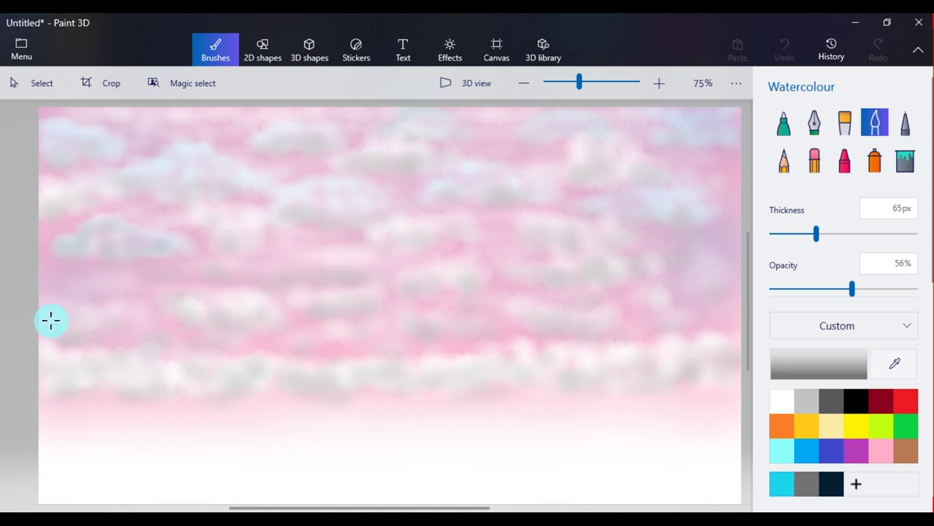
- Lighten the purple area near the sky's right edge with white clouds and light grey shading
{"action": "left_click", "coordinate": [782, 399]}
{"action": "mouse_move", "coordinate": [722, 253]}
{"action": "left_mouse_down"}
{"action": "mouse_move", "coordinate": [713, 255]}
{"action": "mouse_move", "coordinate": [724, 263]}
{"action": "left_mouse_up"}
{"action": "left_click_drag", "start_coordinate": [708, 178], "coordinate": [729, 186]}
{"action": "mouse_move", "coordinate": [663, 235]}
{"action": "left_mouse_down"}
{"action": "mouse_move", "coordinate": [702, 223]}
{"action": "mouse_move", "coordinate": [702, 271]}
{"action": "left_mouse_up"}
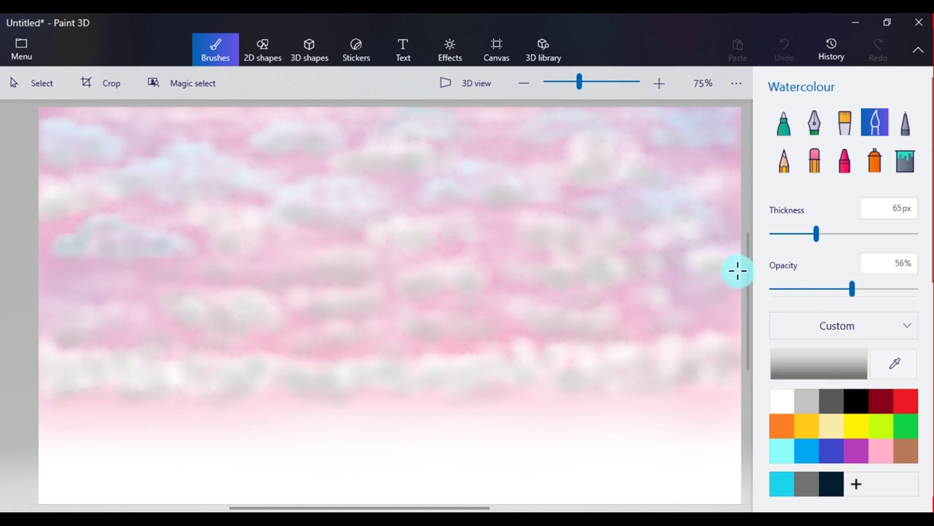
- Draw an uneven horizon line across the bottom cloud band with the Marker at 8 px in dark brown 280f02
{"action": "left_click", "coordinate": [856, 400]}
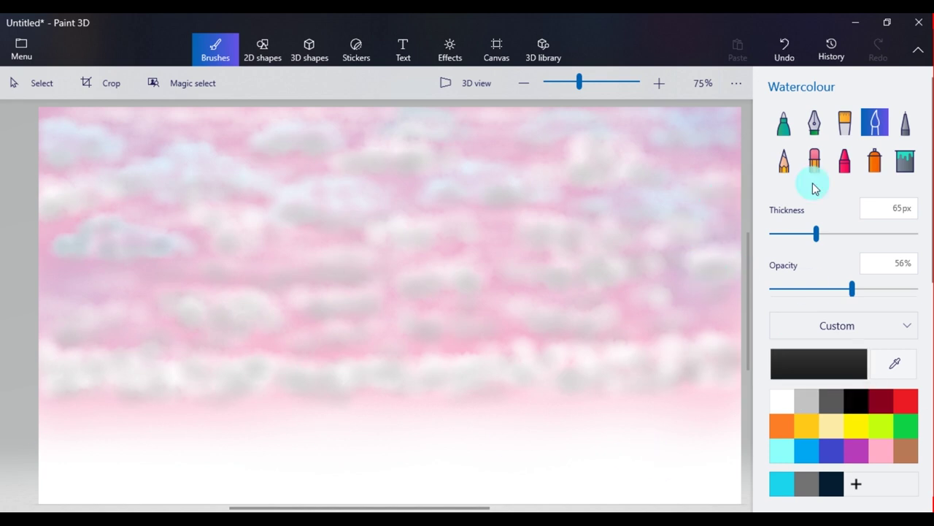
{"action": "left_click", "coordinate": [784, 122]}
{"action": "left_click", "coordinate": [818, 362]}
{"action": "left_click", "coordinate": [496, 281]}
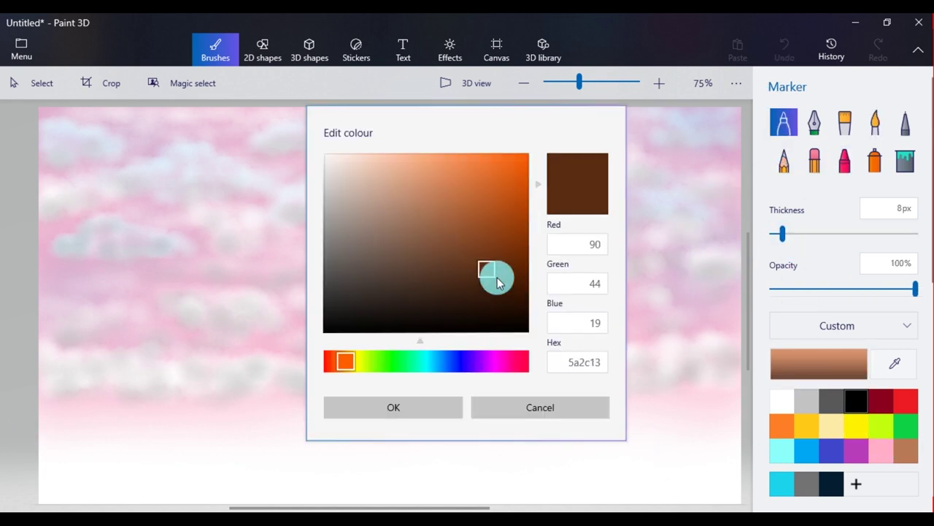
{"action": "left_click_drag", "start_coordinate": [497, 281], "coordinate": [521, 318]}
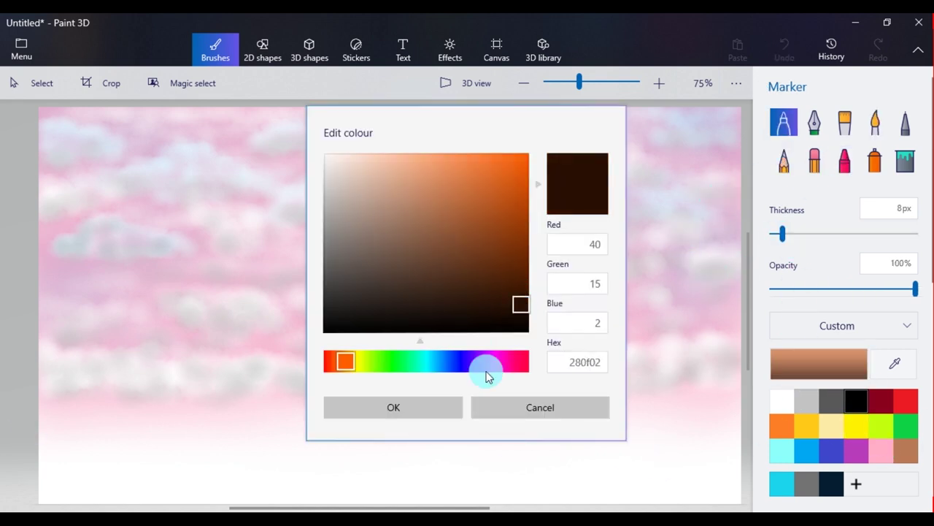
{"action": "left_click", "coordinate": [393, 406]}
{"action": "left_click_drag", "start_coordinate": [40, 384], "coordinate": [743, 367]}
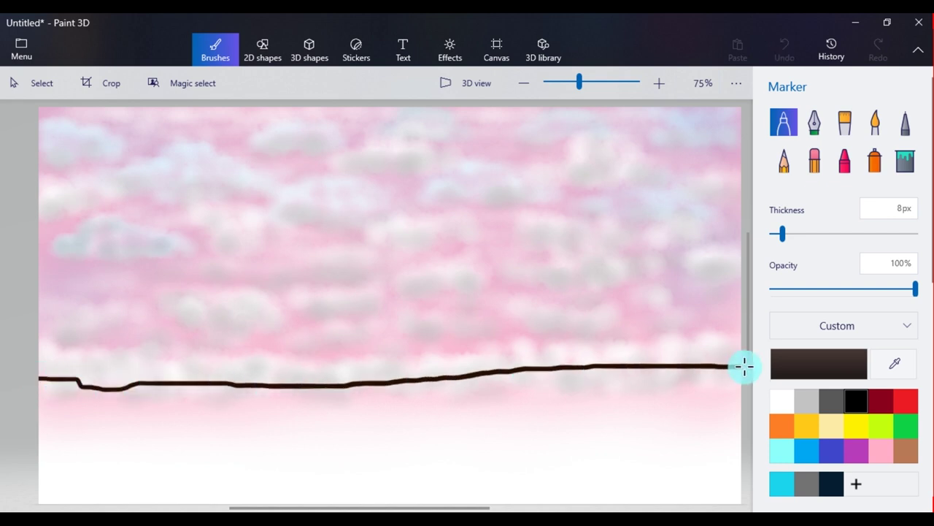
{"action": "mouse_move", "coordinate": [39, 380]}
{"action": "left_mouse_down"}
{"action": "mouse_move", "coordinate": [738, 369]}
{"action": "mouse_move", "coordinate": [475, 378]}
{"action": "left_mouse_up"}
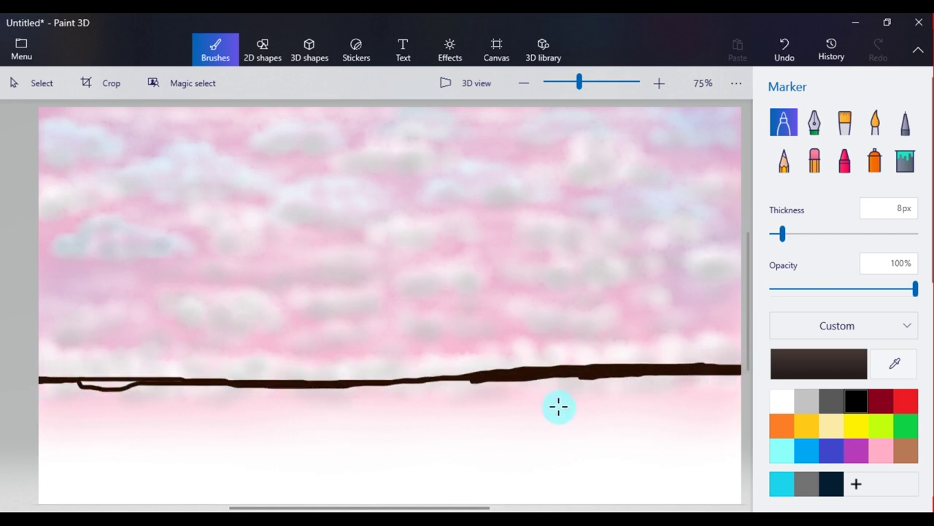
- Fill the whole area below the horizon line with dark brown using the Marker at 25 px
{"action": "left_click_drag", "start_coordinate": [782, 234], "coordinate": [806, 235]}
{"action": "left_click_drag", "start_coordinate": [601, 395], "coordinate": [733, 383]}
{"action": "key", "text": "ctrl+z"}
{"action": "mouse_move", "coordinate": [484, 395]}
{"action": "left_mouse_down"}
{"action": "mouse_move", "coordinate": [526, 392]}
{"action": "mouse_move", "coordinate": [516, 405]}
{"action": "mouse_move", "coordinate": [397, 394]}
{"action": "mouse_move", "coordinate": [268, 399]}
{"action": "left_mouse_up"}
{"action": "mouse_move", "coordinate": [336, 420]}
{"action": "left_mouse_down"}
{"action": "mouse_move", "coordinate": [69, 401]}
{"action": "mouse_move", "coordinate": [100, 413]}
{"action": "mouse_move", "coordinate": [411, 432]}
{"action": "mouse_move", "coordinate": [717, 390]}
{"action": "mouse_move", "coordinate": [4, 454]}
{"action": "mouse_move", "coordinate": [689, 421]}
{"action": "mouse_move", "coordinate": [663, 467]}
{"action": "mouse_move", "coordinate": [38, 492]}
{"action": "mouse_move", "coordinate": [524, 484]}
{"action": "mouse_move", "coordinate": [662, 494]}
{"action": "left_mouse_up"}
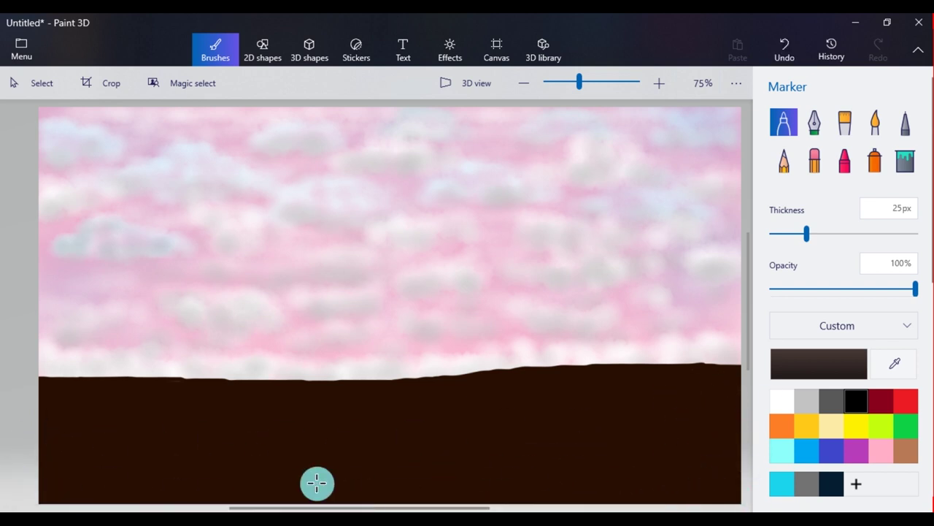
- Paint a bumpy hedge in dark green 033712 along the entire horizon with the Marker at 19 px
{"action": "left_click", "coordinate": [908, 430]}
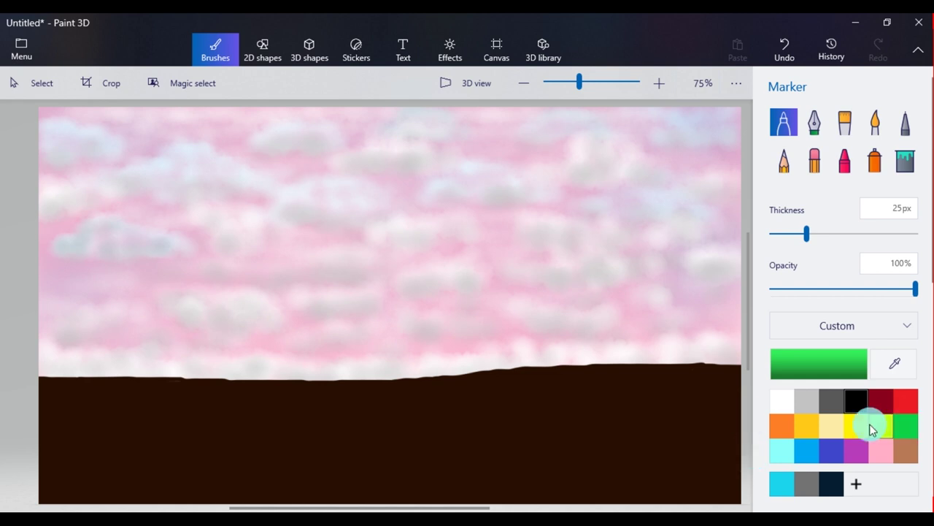
{"action": "left_click_drag", "start_coordinate": [38, 360], "coordinate": [80, 368]}
{"action": "left_click", "coordinate": [862, 371]}
{"action": "left_click", "coordinate": [517, 294]}
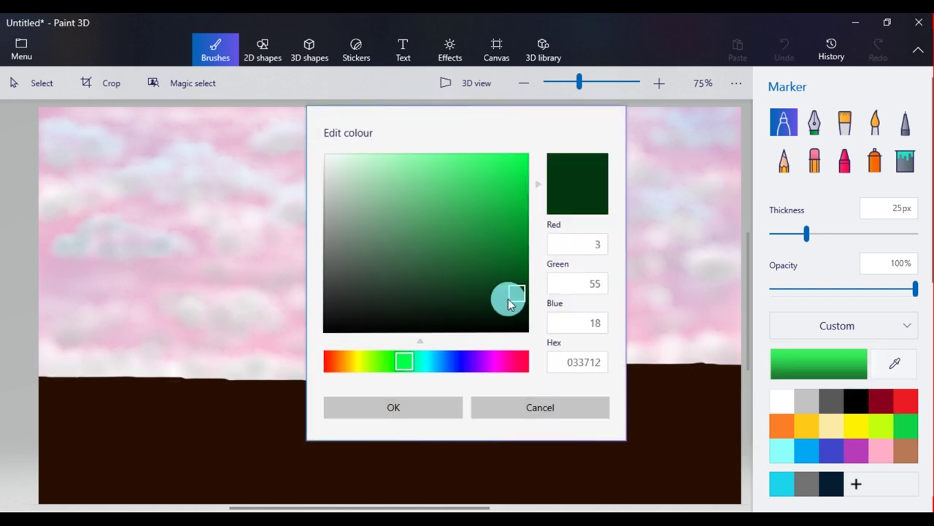
{"action": "left_click", "coordinate": [393, 407]}
{"action": "left_click_drag", "start_coordinate": [807, 235], "coordinate": [799, 234]}
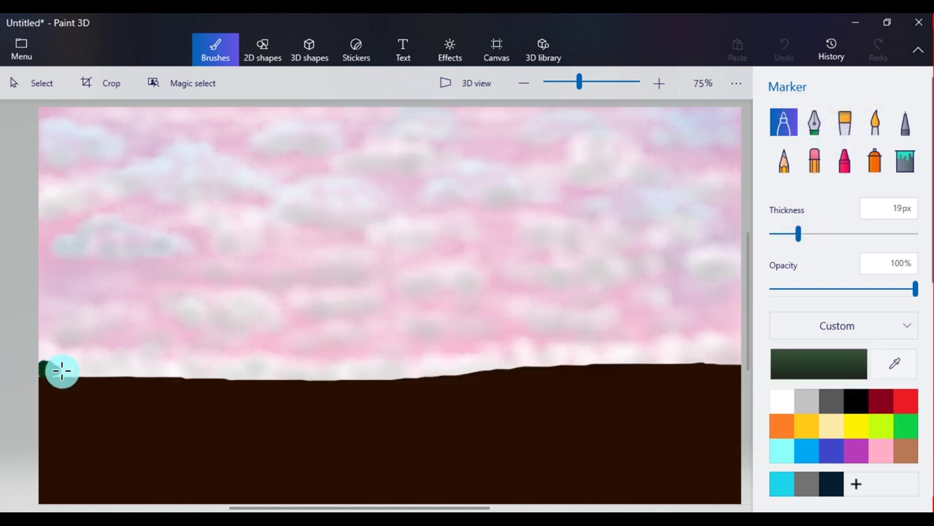
{"action": "left_click_drag", "start_coordinate": [118, 370], "coordinate": [198, 374]}
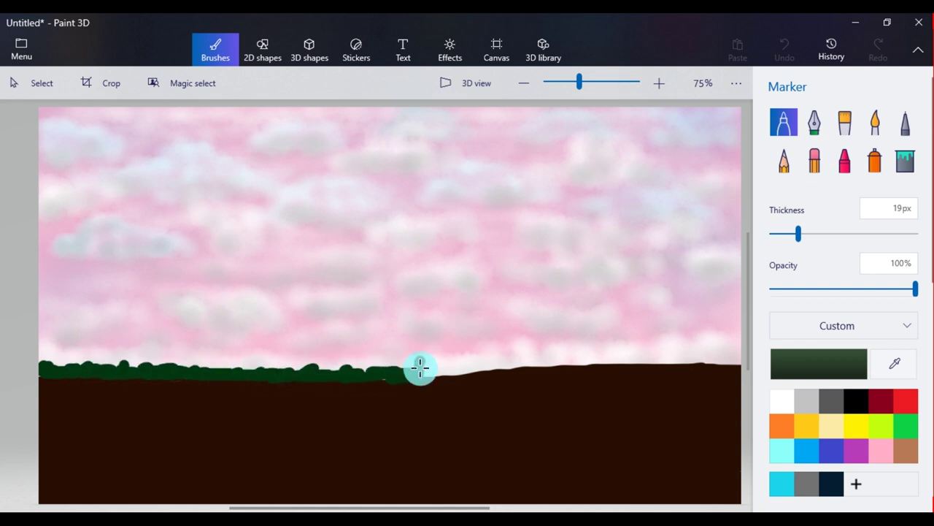
{"action": "mouse_move", "coordinate": [550, 357]}
{"action": "left_mouse_down"}
{"action": "mouse_move", "coordinate": [640, 358]}
{"action": "mouse_move", "coordinate": [659, 369]}
{"action": "left_mouse_up"}
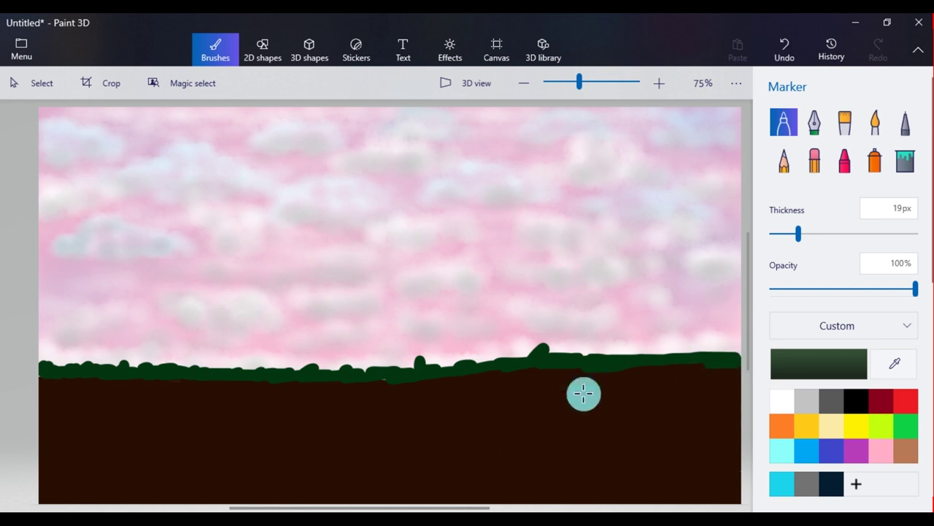
- Clean up the hedge's lower edge with dark brown sampled from the ground, and switch the colour to light brown
{"action": "left_click", "coordinate": [914, 361]}
{"action": "left_click", "coordinate": [510, 413]}
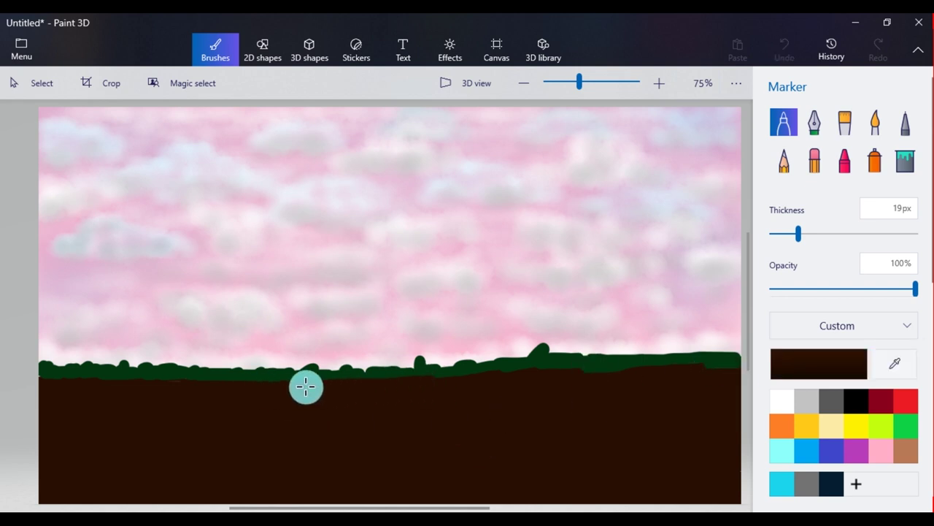
{"action": "mouse_move", "coordinate": [488, 381]}
{"action": "left_mouse_down"}
{"action": "mouse_move", "coordinate": [739, 370]}
{"action": "mouse_move", "coordinate": [621, 378]}
{"action": "left_mouse_up"}
{"action": "left_click", "coordinate": [905, 447]}
{"action": "left_click_drag", "start_coordinate": [799, 234], "coordinate": [810, 234]}
{"action": "mouse_move", "coordinate": [321, 411]}
{"action": "left_mouse_down"}
{"action": "mouse_move", "coordinate": [536, 444]}
{"action": "mouse_move", "coordinate": [46, 498]}
{"action": "mouse_move", "coordinate": [440, 467]}
{"action": "mouse_move", "coordinate": [279, 470]}
{"action": "left_mouse_up"}
{"action": "key", "text": "ctrl+z"}
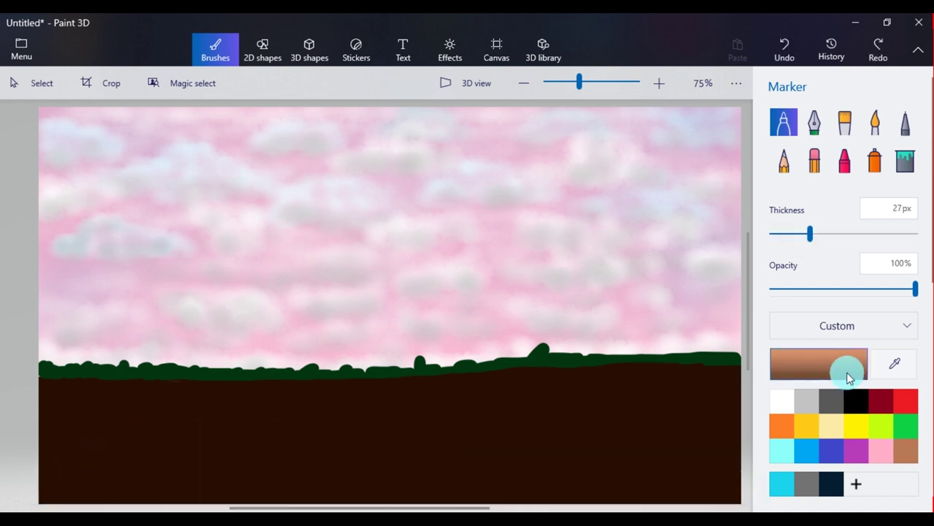
- Spray light brown softly over the dark ground with the Spray can at 186 px and 2% opacity
{"action": "left_click", "coordinate": [874, 160]}
{"action": "left_click_drag", "start_coordinate": [916, 234], "coordinate": [856, 233]}
{"action": "mouse_move", "coordinate": [721, 486]}
{"action": "left_mouse_down"}
{"action": "mouse_move", "coordinate": [232, 506]}
{"action": "mouse_move", "coordinate": [427, 484]}
{"action": "mouse_move", "coordinate": [90, 421]}
{"action": "mouse_move", "coordinate": [93, 497]}
{"action": "mouse_move", "coordinate": [363, 423]}
{"action": "mouse_move", "coordinate": [232, 455]}
{"action": "mouse_move", "coordinate": [499, 498]}
{"action": "mouse_move", "coordinate": [679, 396]}
{"action": "left_mouse_up"}
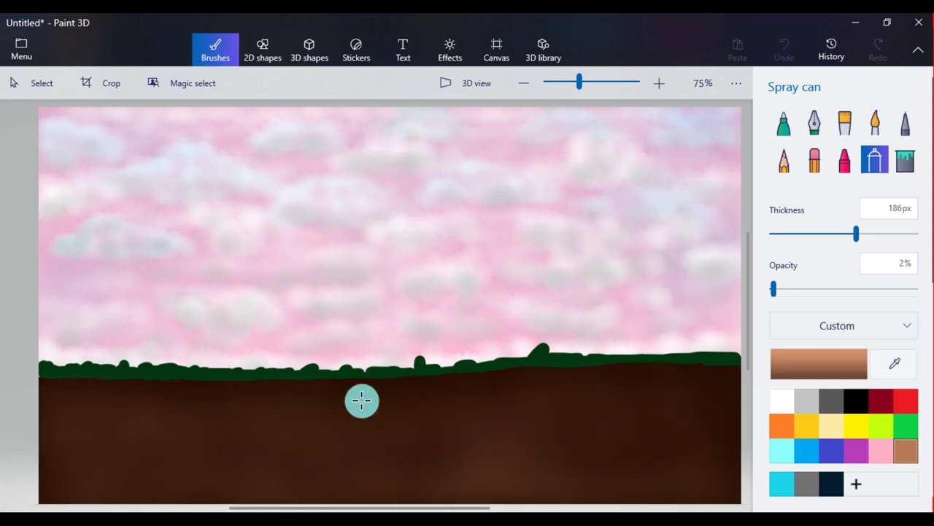
- Tint the ground with bright green using the Spray can at 186 px and 2% opacity
{"action": "mouse_move", "coordinate": [303, 478]}
{"action": "left_mouse_down"}
{"action": "mouse_move", "coordinate": [319, 413]}
{"action": "mouse_move", "coordinate": [185, 490]}
{"action": "mouse_move", "coordinate": [607, 492]}
{"action": "mouse_move", "coordinate": [544, 430]}
{"action": "left_mouse_up"}
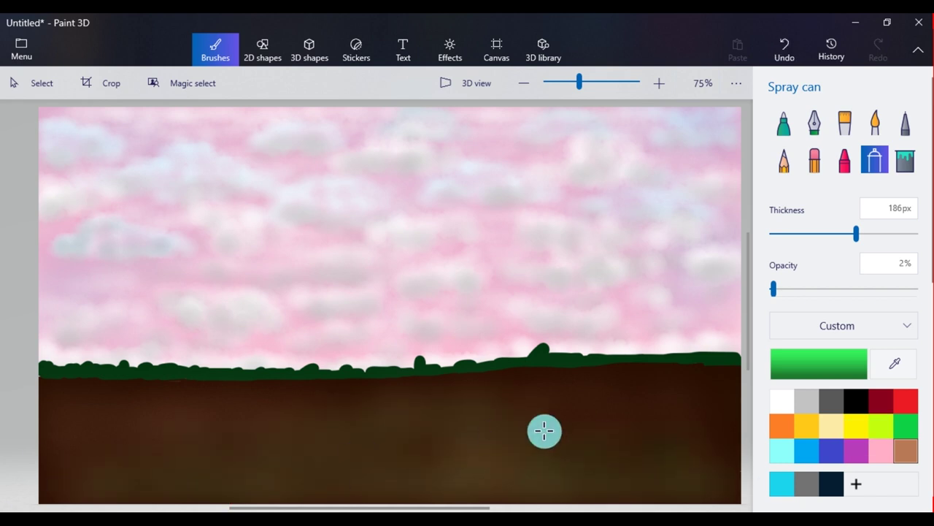
{"action": "mouse_move", "coordinate": [1, 450]}
{"action": "left_mouse_down"}
{"action": "mouse_move", "coordinate": [321, 443]}
{"action": "mouse_move", "coordinate": [246, 447]}
{"action": "mouse_move", "coordinate": [662, 376]}
{"action": "mouse_move", "coordinate": [649, 479]}
{"action": "left_mouse_up"}
{"action": "left_click_drag", "start_coordinate": [431, 508], "coordinate": [439, 508]}
{"action": "mouse_move", "coordinate": [411, 421]}
{"action": "left_mouse_down"}
{"action": "mouse_move", "coordinate": [171, 401]}
{"action": "mouse_move", "coordinate": [442, 396]}
{"action": "left_mouse_up"}
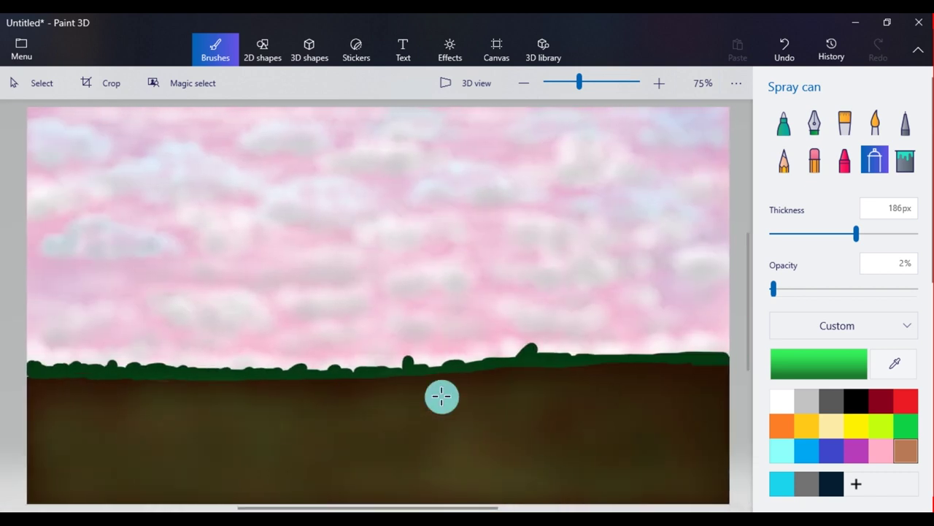
- Spray darker shades of green over the ground with the Spray can at 138 px and 15% opacity
{"action": "left_click", "coordinate": [802, 363]}
{"action": "left_click", "coordinate": [519, 279]}
{"action": "left_click", "coordinate": [398, 407]}
{"action": "left_click_drag", "start_coordinate": [856, 235], "coordinate": [831, 235]}
{"action": "left_click_drag", "start_coordinate": [774, 289], "coordinate": [792, 289]}
{"action": "left_click_drag", "start_coordinate": [736, 415], "coordinate": [697, 489]}
{"action": "left_click", "coordinate": [810, 369]}
{"action": "left_click", "coordinate": [519, 290]}
{"action": "left_click", "coordinate": [398, 407]}
{"action": "mouse_move", "coordinate": [636, 462]}
{"action": "left_mouse_down"}
{"action": "mouse_move", "coordinate": [363, 497]}
{"action": "mouse_move", "coordinate": [494, 492]}
{"action": "mouse_move", "coordinate": [479, 453]}
{"action": "mouse_move", "coordinate": [154, 496]}
{"action": "mouse_move", "coordinate": [60, 458]}
{"action": "mouse_move", "coordinate": [274, 431]}
{"action": "mouse_move", "coordinate": [346, 443]}
{"action": "mouse_move", "coordinate": [688, 418]}
{"action": "mouse_move", "coordinate": [42, 413]}
{"action": "mouse_move", "coordinate": [118, 391]}
{"action": "mouse_move", "coordinate": [115, 440]}
{"action": "mouse_move", "coordinate": [27, 420]}
{"action": "mouse_move", "coordinate": [152, 489]}
{"action": "left_mouse_up"}
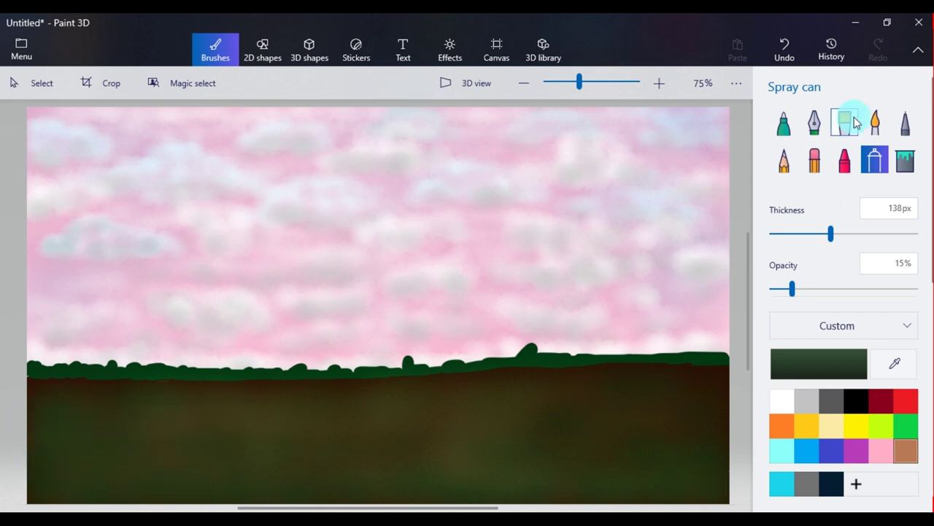
- Draw horizontal dark green grass strokes across the lower half of the ground with the Pencil at 6 px
{"action": "left_click", "coordinate": [876, 125]}
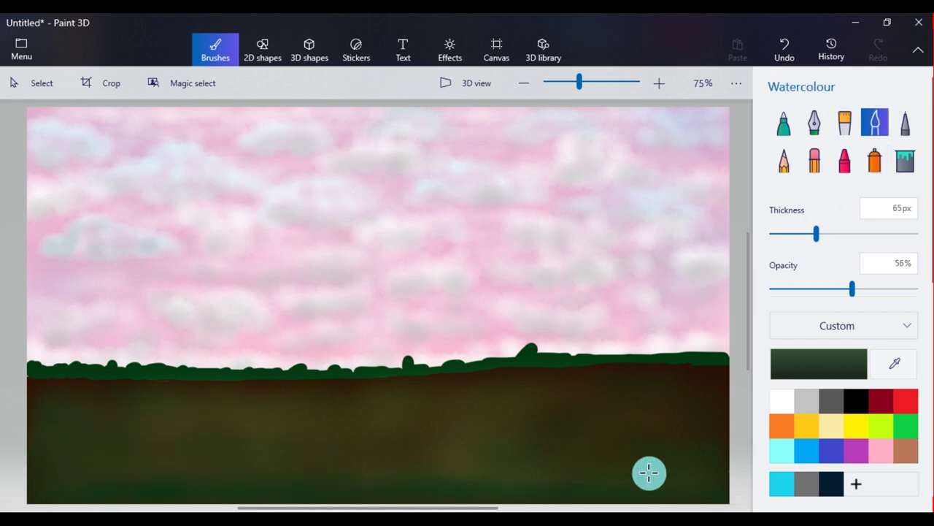
{"action": "left_click", "coordinate": [784, 159]}
{"action": "mouse_move", "coordinate": [509, 446]}
{"action": "left_mouse_down"}
{"action": "mouse_move", "coordinate": [251, 479]}
{"action": "mouse_move", "coordinate": [508, 489]}
{"action": "mouse_move", "coordinate": [524, 445]}
{"action": "mouse_move", "coordinate": [427, 459]}
{"action": "mouse_move", "coordinate": [316, 456]}
{"action": "left_mouse_up"}
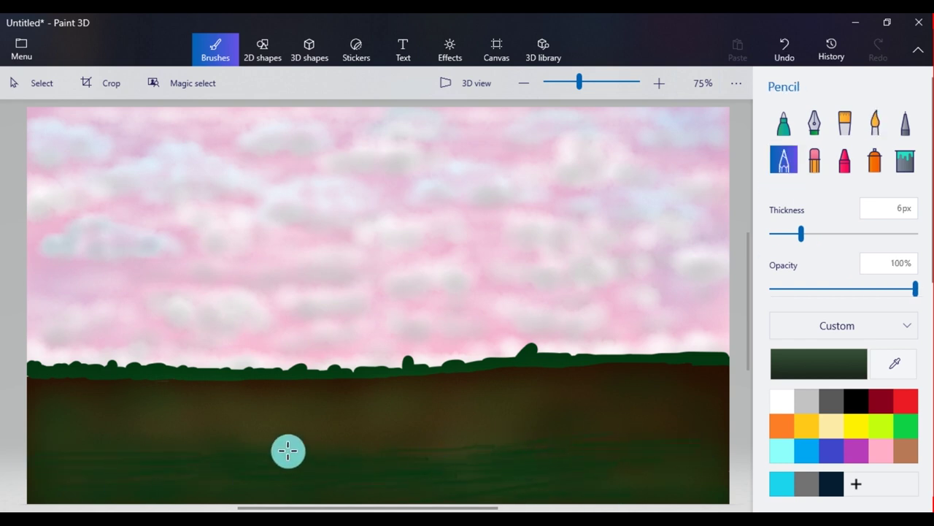
- Outline the two uprights and top edge of a house's front wall on the left of the ground with a 5 px black Marker
{"action": "left_click", "coordinate": [783, 122]}
{"action": "left_click_drag", "start_coordinate": [810, 232], "coordinate": [778, 233]}
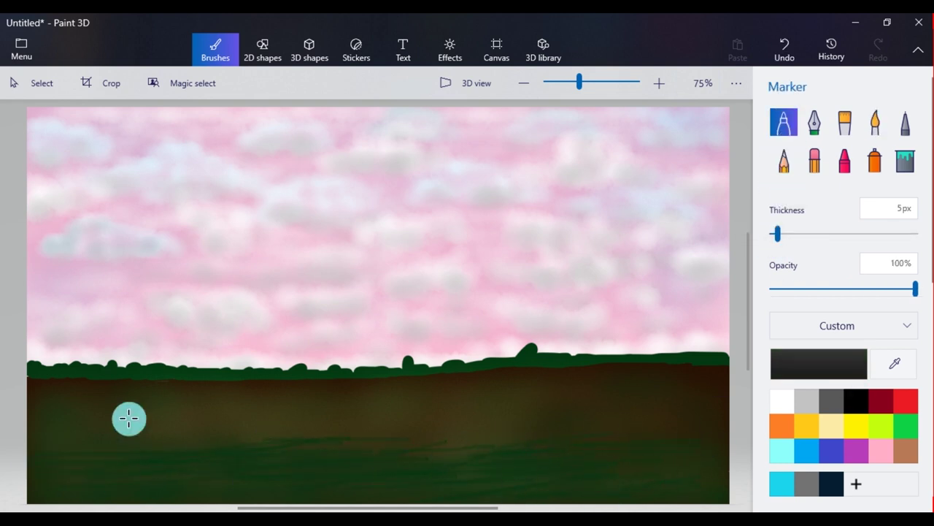
{"action": "left_click_drag", "start_coordinate": [111, 449], "coordinate": [111, 345]}
{"action": "left_click_drag", "start_coordinate": [284, 442], "coordinate": [284, 389]}
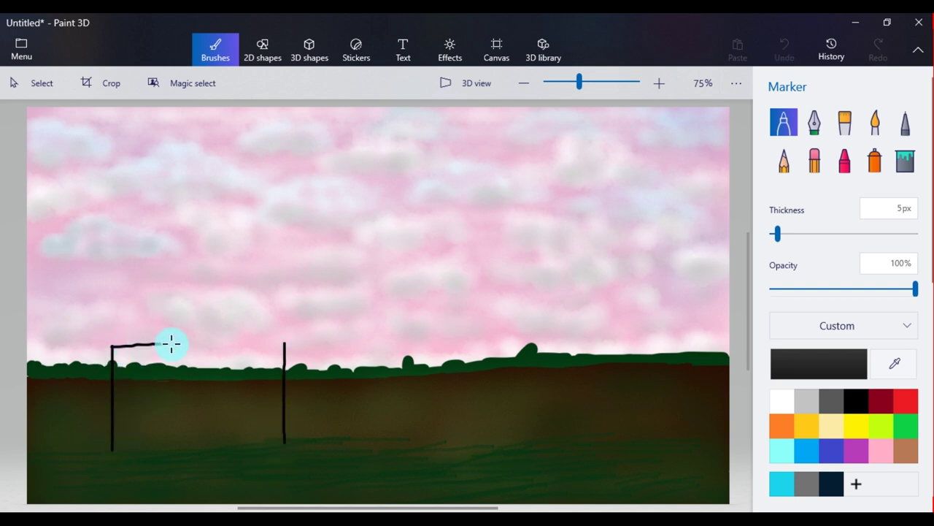
- Draw the house's slanted roof with its overhang and eaves, the right side wall and the base lines in black
{"action": "left_click_drag", "start_coordinate": [149, 276], "coordinate": [119, 337]}
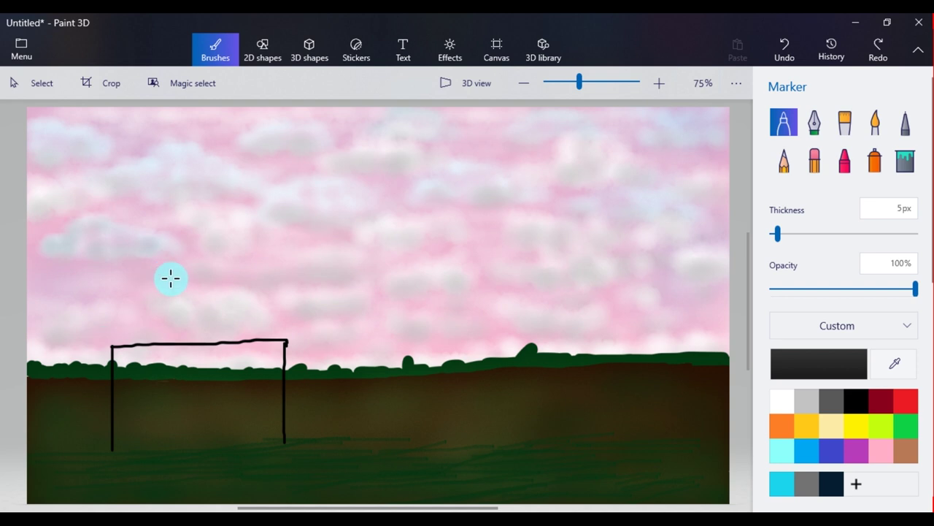
{"action": "left_click_drag", "start_coordinate": [180, 280], "coordinate": [103, 361]}
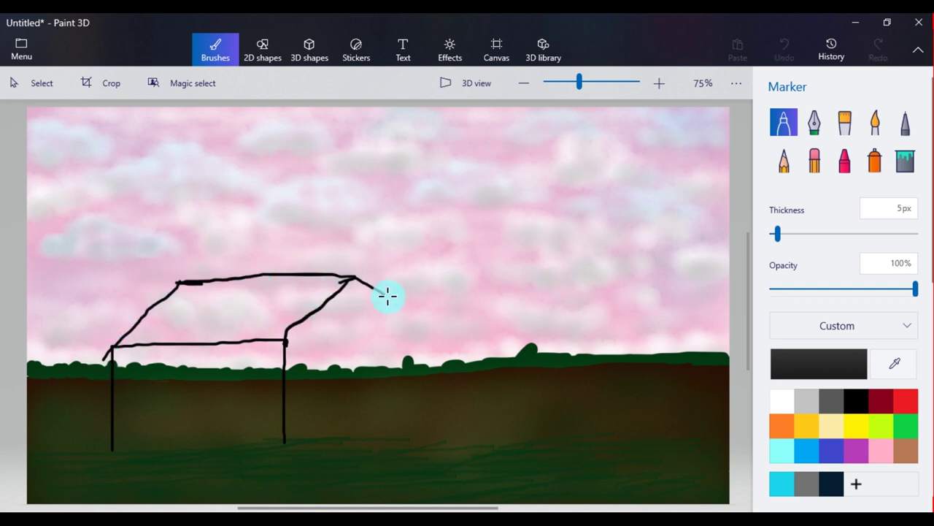
{"action": "left_click_drag", "start_coordinate": [398, 338], "coordinate": [421, 336]}
{"action": "left_click_drag", "start_coordinate": [392, 338], "coordinate": [392, 418]}
{"action": "left_click_drag", "start_coordinate": [392, 419], "coordinate": [285, 441]}
{"action": "left_click_drag", "start_coordinate": [113, 446], "coordinate": [286, 442]}
{"action": "left_click_drag", "start_coordinate": [104, 359], "coordinate": [272, 353]}
- Mix a darker shade from the brown swatch as the drawing colour
{"action": "left_click", "coordinate": [905, 450]}
{"action": "left_click", "coordinate": [819, 363]}
{"action": "left_click_drag", "start_coordinate": [433, 201], "coordinate": [410, 292]}
{"action": "left_click", "coordinate": [393, 406]}
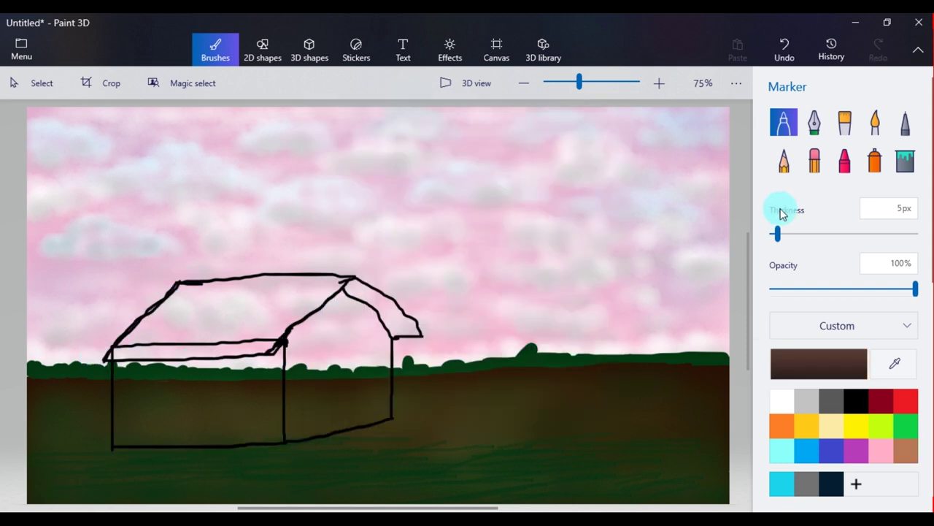
- Try shading the left end of the roof in dark brown with Watercolour at 9 px and 95% opacity
{"action": "left_click", "coordinate": [784, 161]}
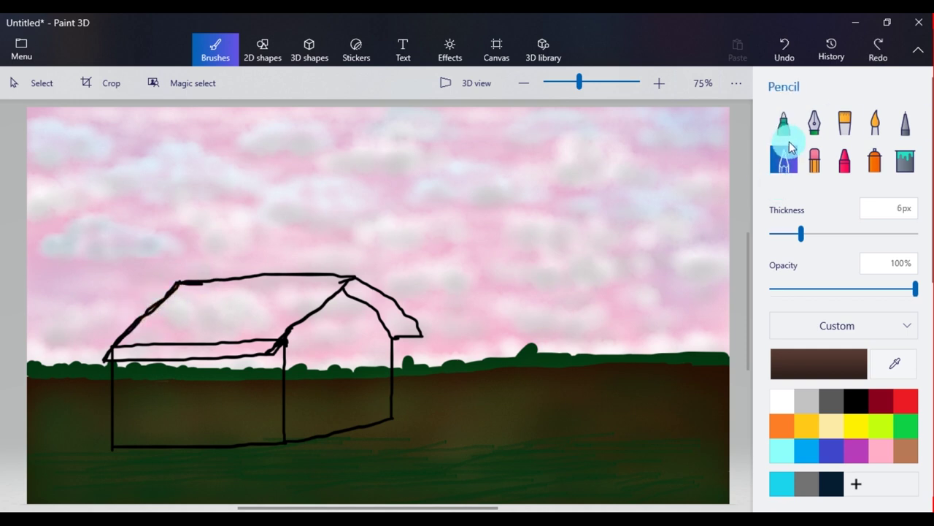
{"action": "left_click", "coordinate": [875, 122]}
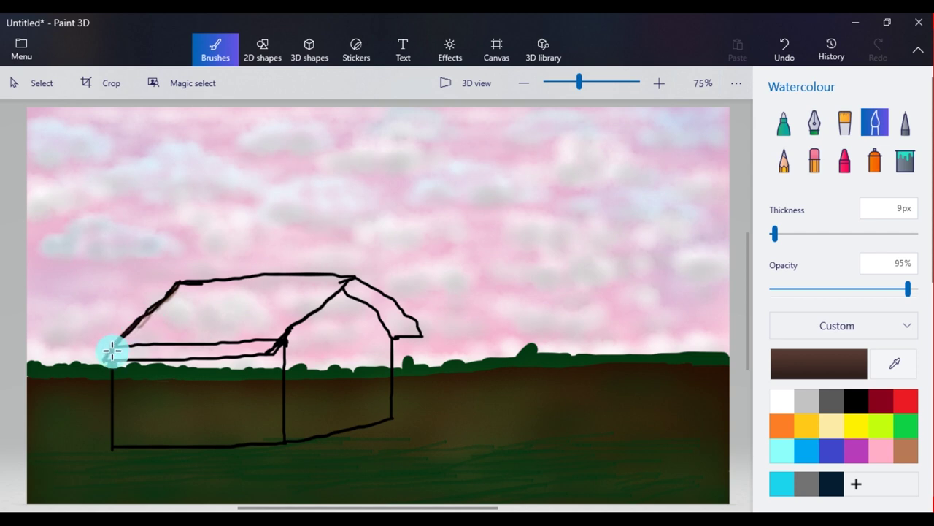
{"action": "left_click_drag", "start_coordinate": [178, 294], "coordinate": [184, 299]}
{"action": "left_click", "coordinate": [784, 122]}
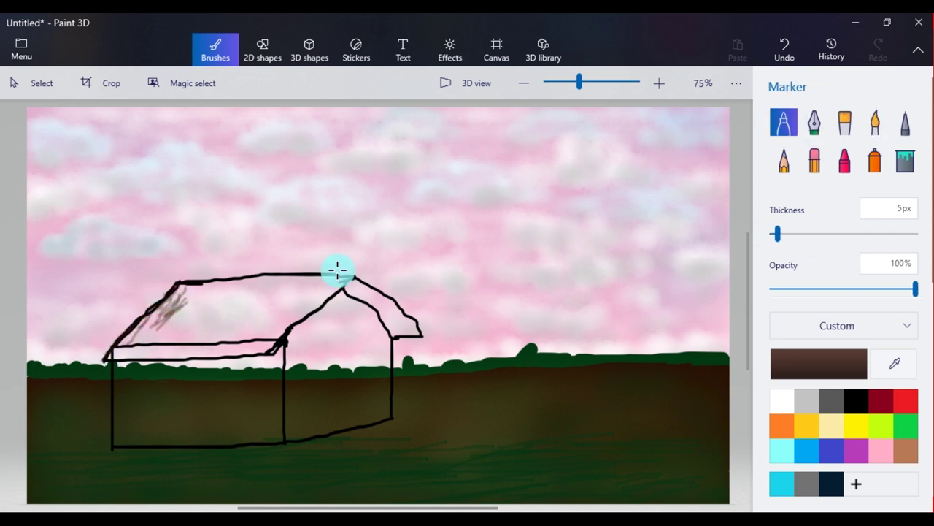
- Hatch the left end of the roof with dense slanted dark brown and black strokes using the Pixel pen at 5 px
{"action": "left_click", "coordinate": [898, 128]}
{"action": "key", "text": "ctrl+z"}
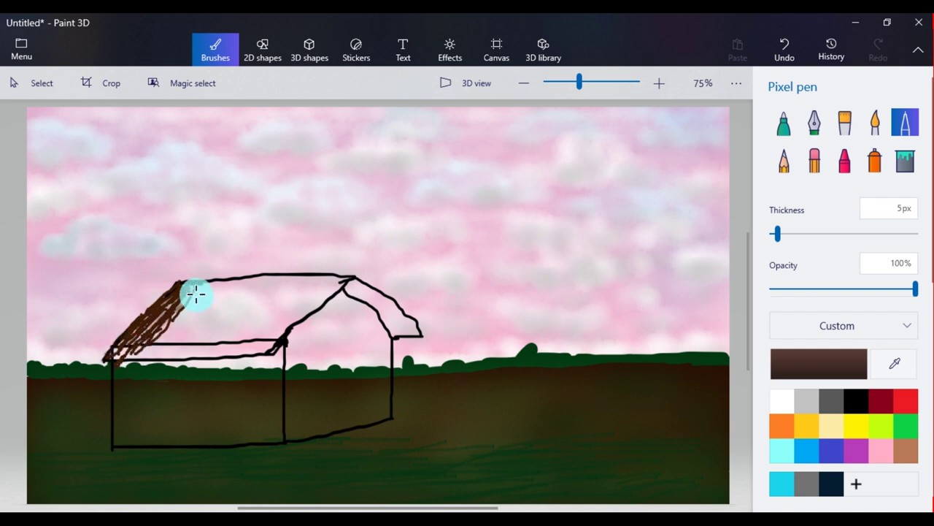
{"action": "mouse_move", "coordinate": [208, 286]}
{"action": "left_mouse_down"}
{"action": "mouse_move", "coordinate": [178, 315]}
{"action": "mouse_move", "coordinate": [177, 297]}
{"action": "mouse_move", "coordinate": [178, 318]}
{"action": "mouse_move", "coordinate": [143, 353]}
{"action": "mouse_move", "coordinate": [228, 286]}
{"action": "mouse_move", "coordinate": [175, 331]}
{"action": "mouse_move", "coordinate": [231, 295]}
{"action": "mouse_move", "coordinate": [161, 334]}
{"action": "mouse_move", "coordinate": [184, 301]}
{"action": "mouse_move", "coordinate": [123, 349]}
{"action": "mouse_move", "coordinate": [159, 314]}
{"action": "left_mouse_up"}
{"action": "left_click", "coordinate": [856, 401]}
- Shade along the roof's ridge and towards its middle in brown sampled from the roof, using the Pencil at 6 px
{"action": "left_click", "coordinate": [895, 364]}
{"action": "left_click", "coordinate": [186, 293]}
{"action": "left_click", "coordinate": [784, 160]}
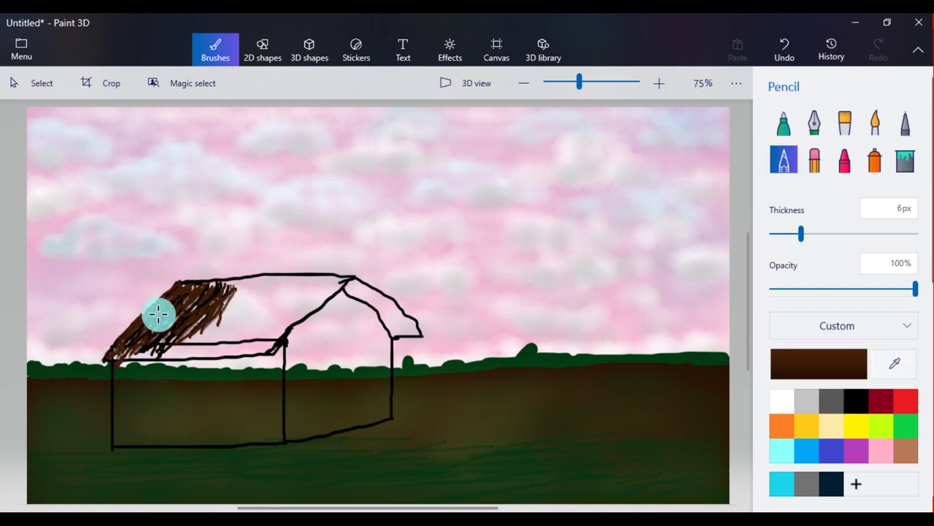
{"action": "left_click_drag", "start_coordinate": [238, 285], "coordinate": [187, 285]}
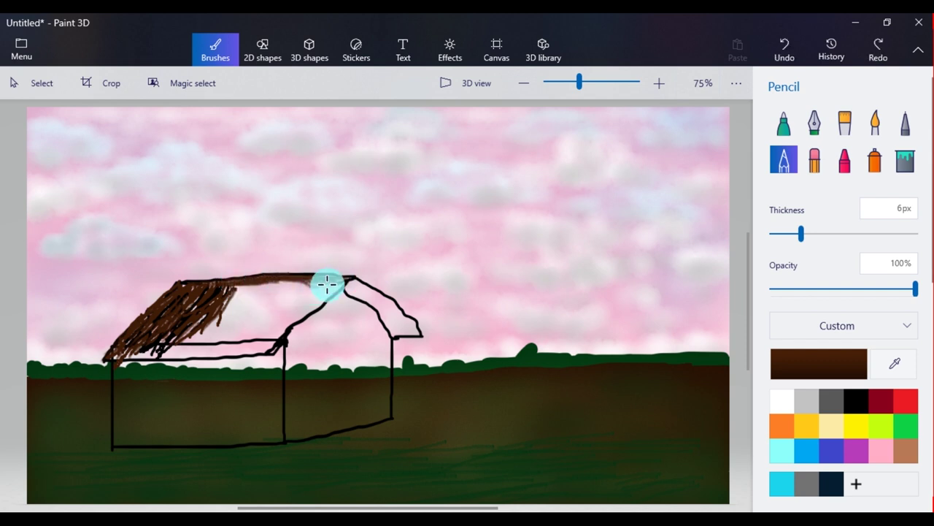
{"action": "left_click_drag", "start_coordinate": [193, 332], "coordinate": [182, 340]}
{"action": "left_click_drag", "start_coordinate": [255, 284], "coordinate": [217, 303]}
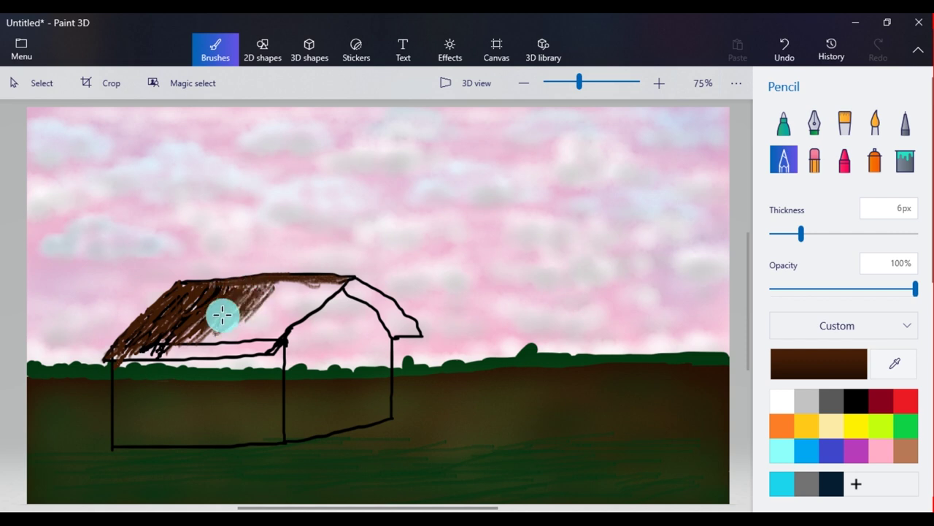
- Hatch the rest of the front roof slope with fine slanted brown strokes using the Pixel pen at 2 px
{"action": "left_click", "coordinate": [905, 122]}
{"action": "left_click_drag", "start_coordinate": [778, 234], "coordinate": [774, 233]}
{"action": "left_click_drag", "start_coordinate": [277, 290], "coordinate": [226, 338]}
{"action": "mouse_move", "coordinate": [284, 286]}
{"action": "left_mouse_down"}
{"action": "mouse_move", "coordinate": [228, 318]}
{"action": "mouse_move", "coordinate": [294, 320]}
{"action": "left_mouse_up"}
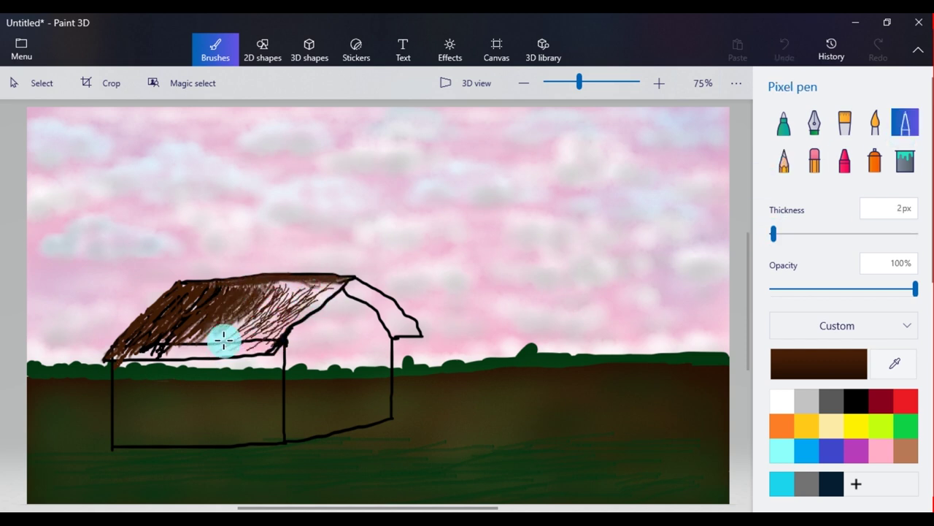
{"action": "mouse_move", "coordinate": [333, 286]}
{"action": "left_mouse_down"}
{"action": "mouse_move", "coordinate": [308, 308]}
{"action": "mouse_move", "coordinate": [220, 334]}
{"action": "left_mouse_up"}
{"action": "left_click_drag", "start_coordinate": [263, 302], "coordinate": [284, 289]}
{"action": "mouse_move", "coordinate": [191, 330]}
{"action": "left_mouse_down"}
{"action": "mouse_move", "coordinate": [198, 342]}
{"action": "mouse_move", "coordinate": [296, 314]}
{"action": "mouse_move", "coordinate": [278, 314]}
{"action": "left_mouse_up"}
- Mix a dark shade from the yellow swatch and hatch the roof's right part with Pixel pen and Pencil strokes
{"action": "left_click", "coordinate": [855, 425]}
{"action": "left_click", "coordinate": [793, 366]}
{"action": "left_click_drag", "start_coordinate": [516, 205], "coordinate": [516, 271]}
{"action": "left_click", "coordinate": [393, 406]}
{"action": "left_click_drag", "start_coordinate": [286, 287], "coordinate": [266, 345]}
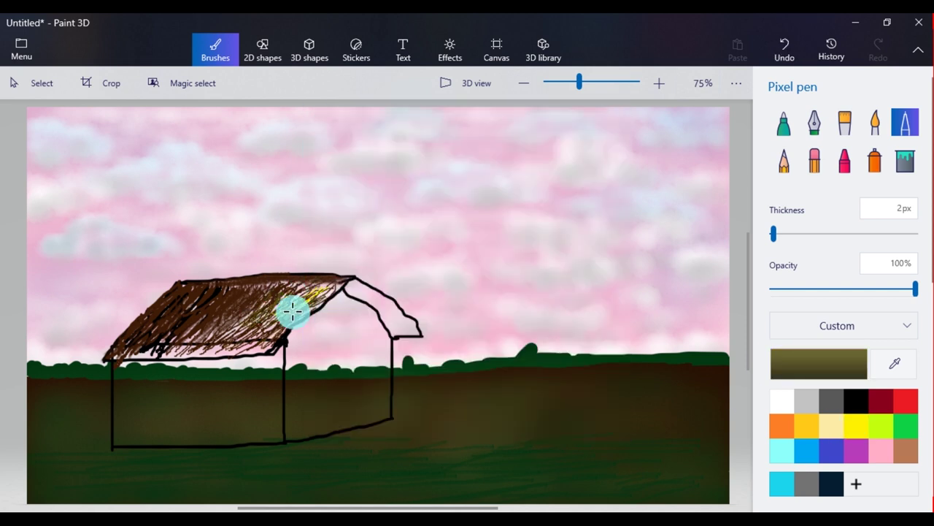
{"action": "left_click", "coordinate": [784, 161]}
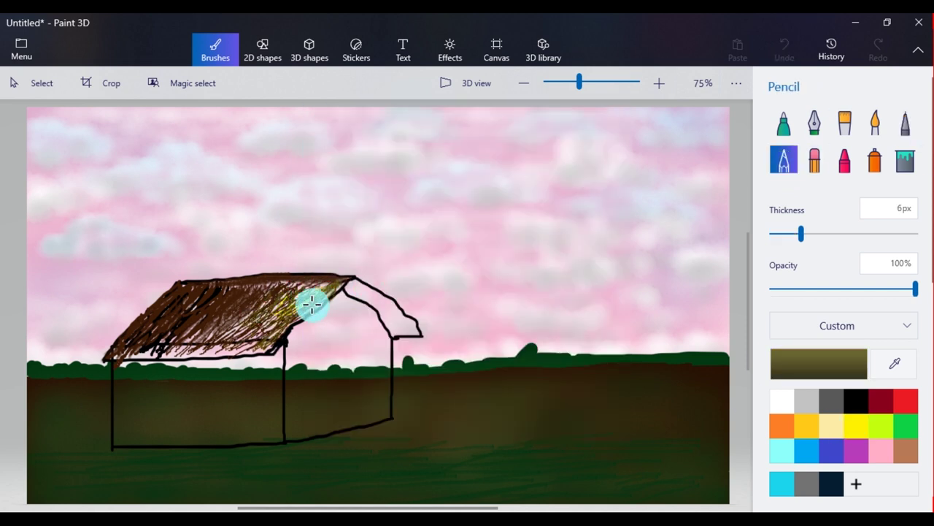
{"action": "mouse_move", "coordinate": [311, 292]}
{"action": "left_mouse_down"}
{"action": "mouse_move", "coordinate": [243, 285]}
{"action": "mouse_move", "coordinate": [263, 289]}
{"action": "mouse_move", "coordinate": [244, 316]}
{"action": "mouse_move", "coordinate": [292, 298]}
{"action": "mouse_move", "coordinate": [224, 303]}
{"action": "mouse_move", "coordinate": [219, 311]}
{"action": "mouse_move", "coordinate": [233, 323]}
{"action": "mouse_move", "coordinate": [203, 299]}
{"action": "mouse_move", "coordinate": [153, 318]}
{"action": "mouse_move", "coordinate": [215, 304]}
{"action": "left_mouse_up"}
- Fill the whole front roof slope solid with a dark brown mixed from the orange swatch, using the Pixel pen at 8 px
{"action": "left_click", "coordinate": [782, 426]}
{"action": "left_click", "coordinate": [819, 364]}
{"action": "left_click", "coordinate": [426, 261]}
{"action": "left_click", "coordinate": [392, 410]}
{"action": "left_click", "coordinate": [905, 122]}
{"action": "left_click_drag", "start_coordinate": [777, 238], "coordinate": [783, 235]}
{"action": "left_click_drag", "start_coordinate": [304, 301], "coordinate": [275, 342]}
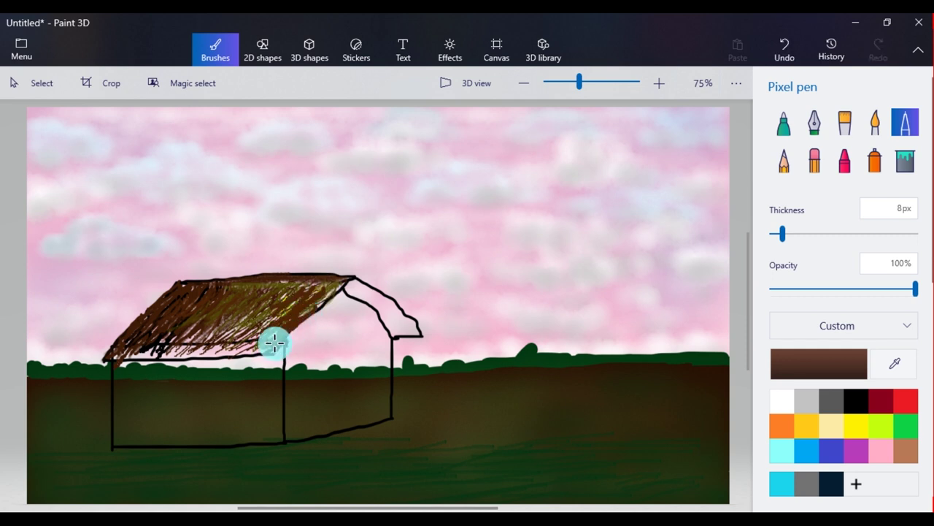
{"action": "mouse_move", "coordinate": [339, 282]}
{"action": "left_mouse_down"}
{"action": "mouse_move", "coordinate": [338, 302]}
{"action": "mouse_move", "coordinate": [211, 290]}
{"action": "mouse_move", "coordinate": [338, 275]}
{"action": "mouse_move", "coordinate": [221, 273]}
{"action": "mouse_move", "coordinate": [194, 283]}
{"action": "mouse_move", "coordinate": [323, 288]}
{"action": "mouse_move", "coordinate": [202, 306]}
{"action": "mouse_move", "coordinate": [170, 327]}
{"action": "left_mouse_up"}
{"action": "mouse_move", "coordinate": [302, 304]}
{"action": "left_mouse_down"}
{"action": "mouse_move", "coordinate": [223, 322]}
{"action": "mouse_move", "coordinate": [251, 329]}
{"action": "mouse_move", "coordinate": [205, 325]}
{"action": "mouse_move", "coordinate": [221, 305]}
{"action": "mouse_move", "coordinate": [256, 338]}
{"action": "mouse_move", "coordinate": [153, 307]}
{"action": "mouse_move", "coordinate": [124, 335]}
{"action": "left_mouse_up"}
{"action": "mouse_move", "coordinate": [158, 309]}
{"action": "left_mouse_down"}
{"action": "mouse_move", "coordinate": [182, 330]}
{"action": "mouse_move", "coordinate": [249, 340]}
{"action": "mouse_move", "coordinate": [132, 357]}
{"action": "mouse_move", "coordinate": [271, 352]}
{"action": "left_mouse_up"}
{"action": "mouse_move", "coordinate": [280, 310]}
{"action": "left_mouse_down"}
{"action": "mouse_move", "coordinate": [256, 349]}
{"action": "mouse_move", "coordinate": [138, 336]}
{"action": "mouse_move", "coordinate": [238, 340]}
{"action": "mouse_move", "coordinate": [124, 346]}
{"action": "mouse_move", "coordinate": [176, 325]}
{"action": "mouse_move", "coordinate": [108, 357]}
{"action": "mouse_move", "coordinate": [175, 355]}
{"action": "mouse_move", "coordinate": [104, 358]}
{"action": "left_mouse_up"}
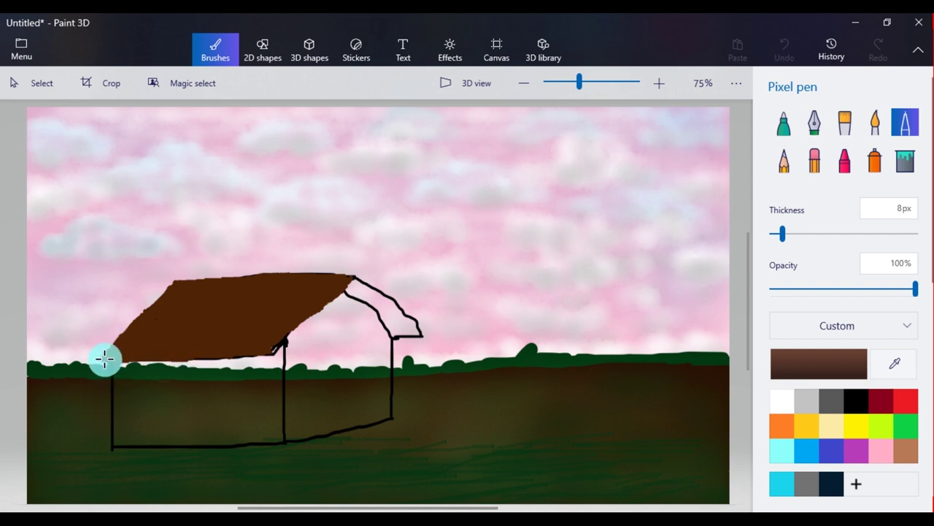
{"action": "left_click_drag", "start_coordinate": [277, 343], "coordinate": [272, 345]}
- Mix a darker brown and draw a grid of slanted and horizontal lines across the front roof slope with the Pencil
{"action": "left_click", "coordinate": [820, 373]}
{"action": "left_click_drag", "start_coordinate": [515, 279], "coordinate": [514, 307]}
{"action": "left_click", "coordinate": [425, 410]}
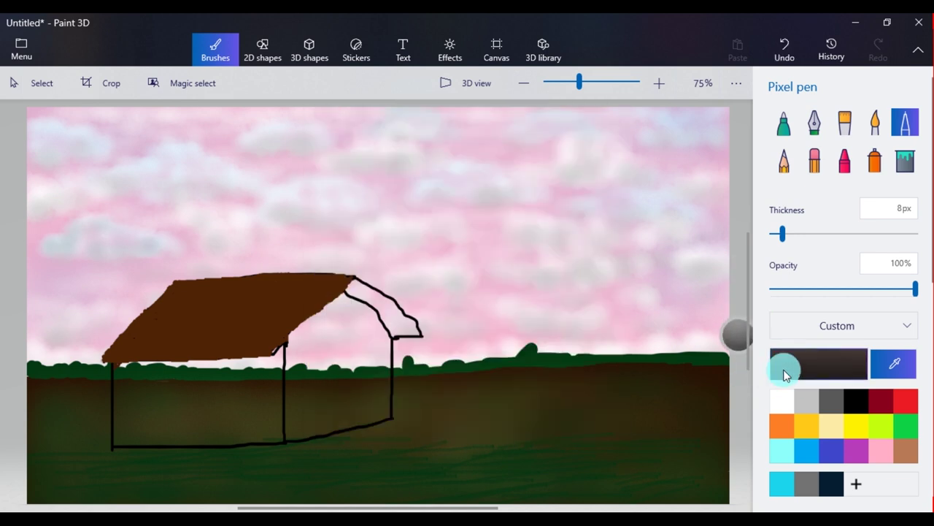
{"action": "left_click", "coordinate": [783, 159]}
{"action": "left_click_drag", "start_coordinate": [195, 281], "coordinate": [122, 360]}
{"action": "left_click_drag", "start_coordinate": [222, 278], "coordinate": [150, 356]}
{"action": "left_click_drag", "start_coordinate": [242, 276], "coordinate": [175, 355]}
{"action": "left_click_drag", "start_coordinate": [274, 276], "coordinate": [205, 355]}
{"action": "mouse_move", "coordinate": [305, 279]}
{"action": "left_mouse_down"}
{"action": "mouse_move", "coordinate": [239, 347]}
{"action": "mouse_move", "coordinate": [254, 348]}
{"action": "left_mouse_up"}
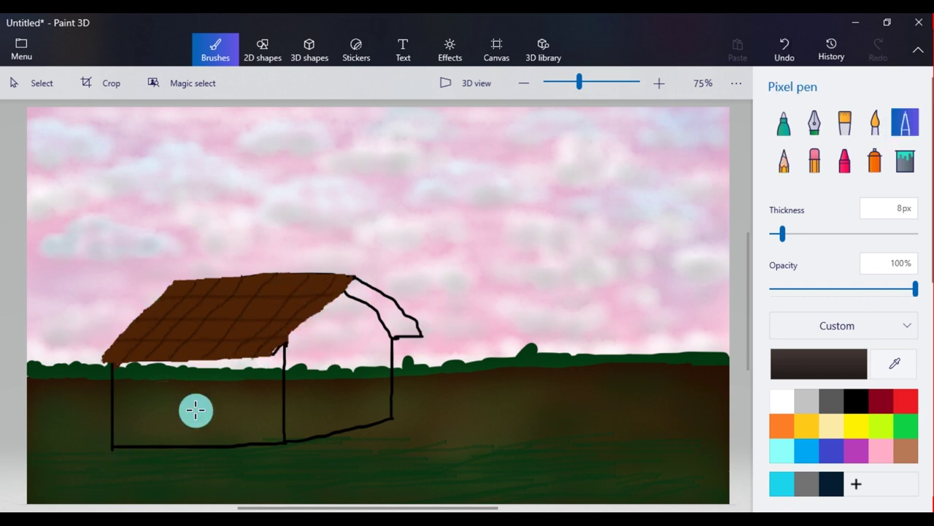
- Paint a thick dark brown plinth along the house's base with the Pixel pen at 8 px
{"action": "left_click_drag", "start_coordinate": [108, 450], "coordinate": [281, 446]}
{"action": "mouse_move", "coordinate": [105, 451]}
{"action": "left_mouse_down"}
{"action": "mouse_move", "coordinate": [163, 457]}
{"action": "mouse_move", "coordinate": [109, 459]}
{"action": "mouse_move", "coordinate": [152, 457]}
{"action": "mouse_move", "coordinate": [117, 453]}
{"action": "mouse_move", "coordinate": [152, 467]}
{"action": "mouse_move", "coordinate": [271, 463]}
{"action": "mouse_move", "coordinate": [303, 440]}
{"action": "mouse_move", "coordinate": [401, 429]}
{"action": "mouse_move", "coordinate": [379, 426]}
{"action": "mouse_move", "coordinate": [297, 453]}
{"action": "mouse_move", "coordinate": [379, 440]}
{"action": "left_mouse_up"}
- Draw the inner wall corners and floor lines under the eaves in a dark shade with the Pixel pen at 4 px
{"action": "left_click", "coordinate": [818, 365]}
{"action": "left_click", "coordinate": [389, 420]}
{"action": "left_click_drag", "start_coordinate": [168, 363], "coordinate": [167, 442]}
{"action": "key", "text": "ctrl+z"}
{"action": "left_click_drag", "start_coordinate": [783, 233], "coordinate": [777, 233]}
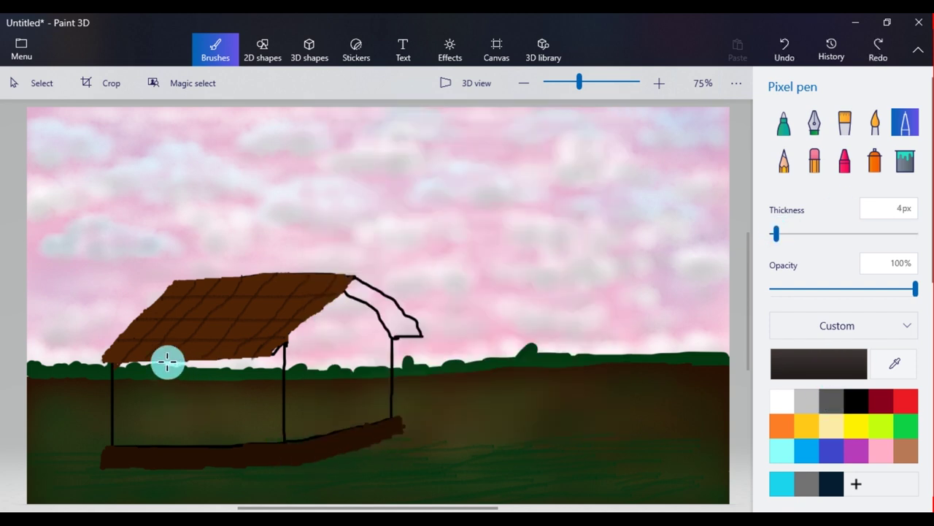
{"action": "key", "text": "ctrl+z"}
{"action": "mouse_move", "coordinate": [169, 362]}
{"action": "left_mouse_down"}
{"action": "mouse_move", "coordinate": [168, 446]}
{"action": "mouse_move", "coordinate": [195, 427]}
{"action": "mouse_move", "coordinate": [341, 430]}
{"action": "left_mouse_up"}
{"action": "key", "text": "ctrl+z"}
{"action": "key", "text": "ctrl+z"}
{"action": "left_click_drag", "start_coordinate": [210, 426], "coordinate": [213, 360]}
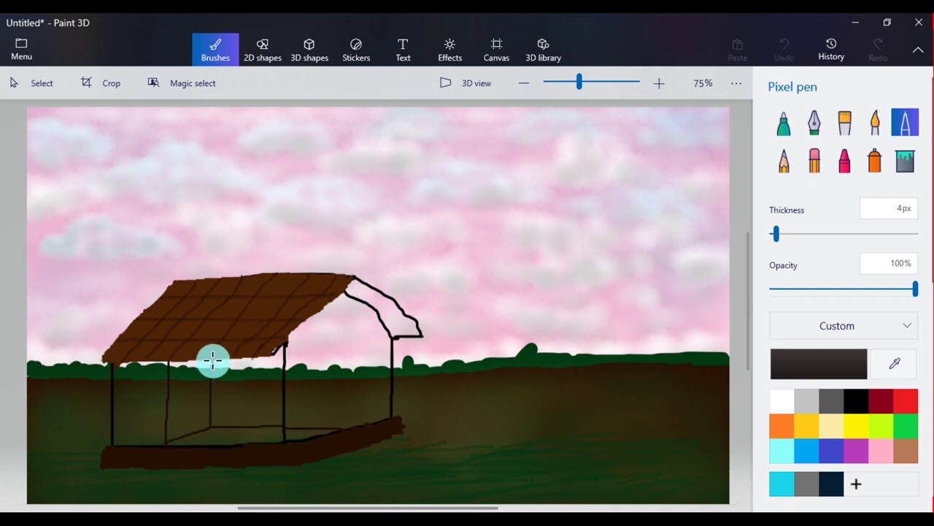
- Draw a vertical wall line from the floor up to the front roof edge near the gable's peak
{"action": "mouse_move", "coordinate": [343, 292]}
{"action": "left_mouse_down"}
{"action": "mouse_move", "coordinate": [344, 428]}
{"action": "mouse_move", "coordinate": [329, 304]}
{"action": "left_mouse_up"}
{"action": "key", "text": "ctrl+z"}
{"action": "key", "text": "ctrl+z"}
{"action": "mouse_move", "coordinate": [332, 430]}
{"action": "left_mouse_down"}
{"action": "mouse_move", "coordinate": [322, 396]}
{"action": "mouse_move", "coordinate": [332, 300]}
{"action": "left_mouse_up"}
{"action": "key", "text": "ctrl+z"}
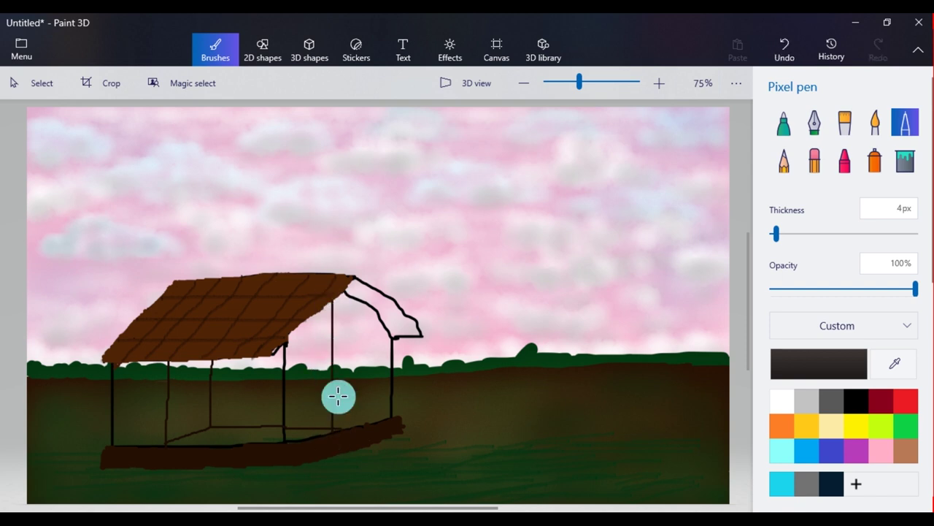
- Draw two solid black doorways on the inner walls and a small black window on the left front wall
{"action": "left_click", "coordinate": [861, 398]}
{"action": "mouse_move", "coordinate": [184, 435]}
{"action": "left_mouse_down"}
{"action": "mouse_move", "coordinate": [184, 380]}
{"action": "mouse_move", "coordinate": [196, 430]}
{"action": "mouse_move", "coordinate": [242, 376]}
{"action": "mouse_move", "coordinate": [248, 427]}
{"action": "left_mouse_up"}
{"action": "left_click_drag", "start_coordinate": [244, 390], "coordinate": [240, 387]}
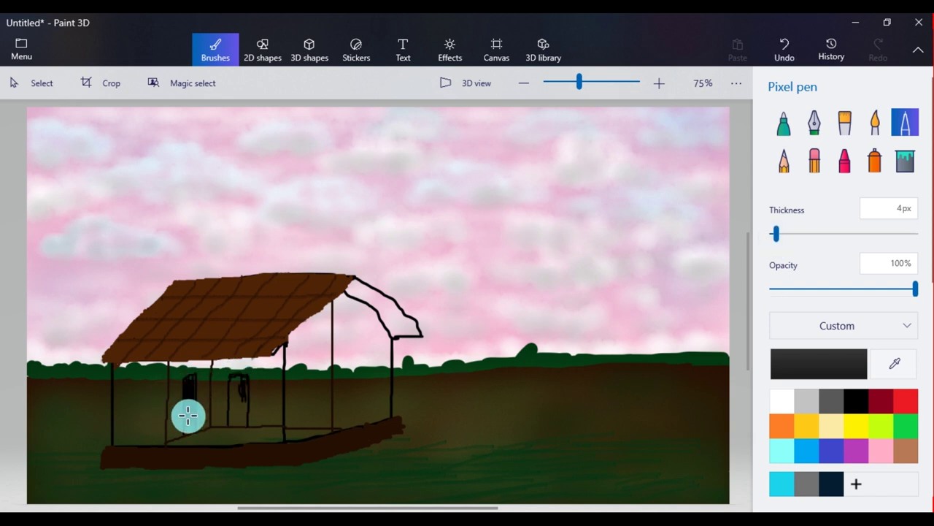
{"action": "left_click_drag", "start_coordinate": [186, 425], "coordinate": [193, 379]}
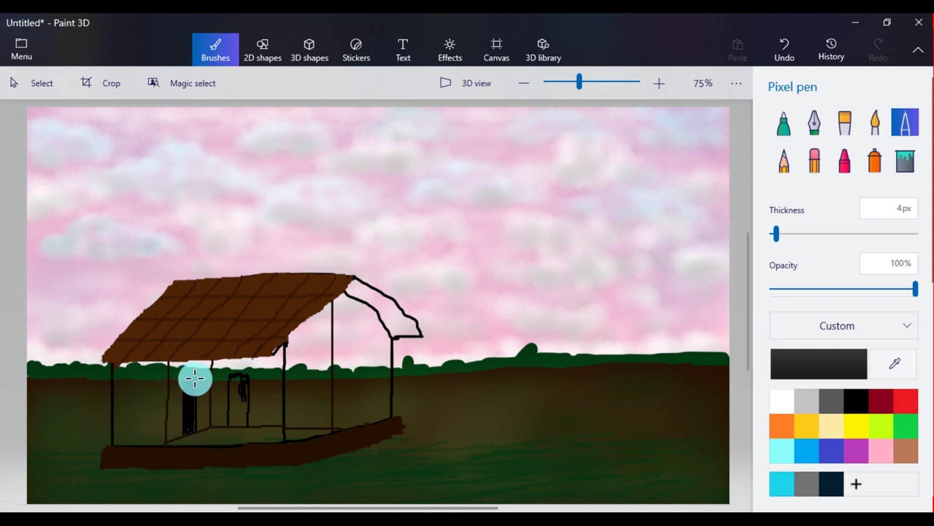
{"action": "mouse_move", "coordinate": [187, 432]}
{"action": "left_mouse_down"}
{"action": "mouse_move", "coordinate": [190, 377]}
{"action": "mouse_move", "coordinate": [190, 423]}
{"action": "left_mouse_up"}
{"action": "left_click_drag", "start_coordinate": [233, 382], "coordinate": [238, 410]}
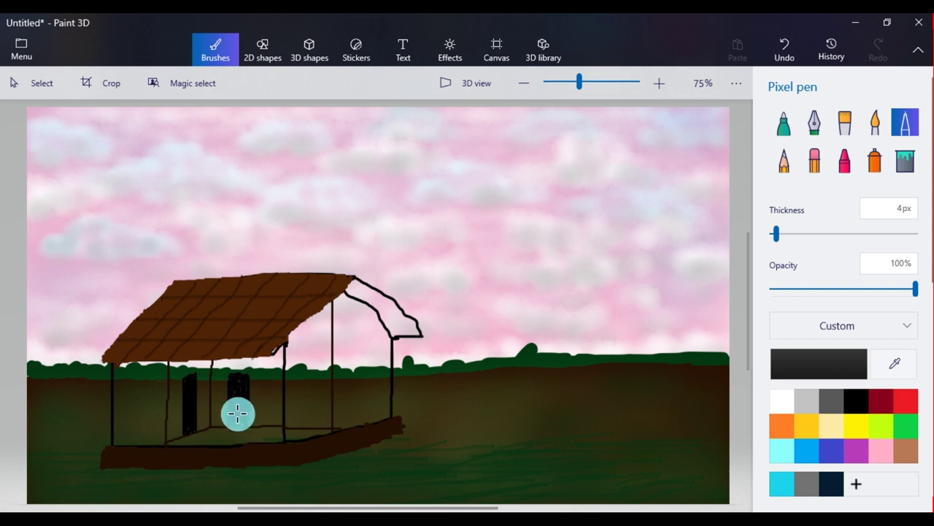
{"action": "left_click_drag", "start_coordinate": [231, 392], "coordinate": [242, 424]}
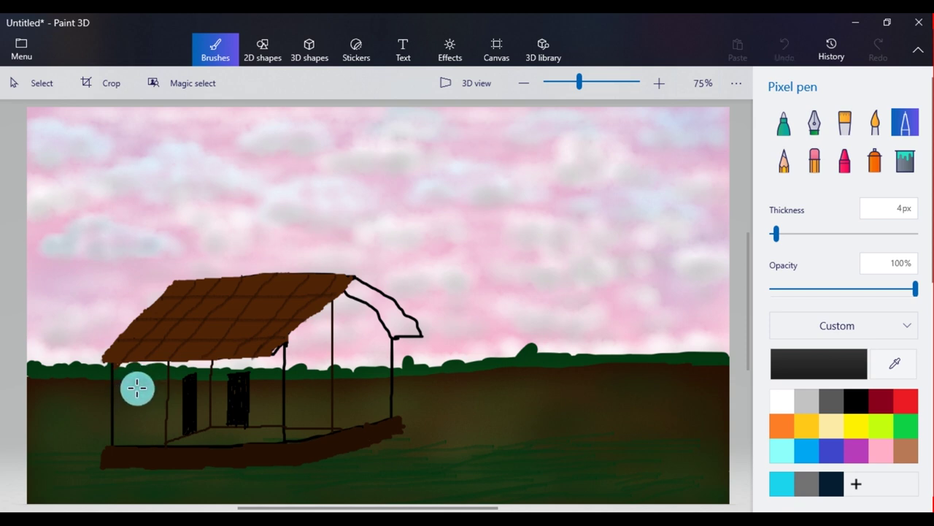
{"action": "left_click_drag", "start_coordinate": [141, 381], "coordinate": [143, 386]}
- Mix a less saturated brown from the roof colour and fill the left front wall around its window at 6 px
{"action": "left_click", "coordinate": [895, 363]}
{"action": "left_click", "coordinate": [208, 329]}
{"action": "left_click", "coordinate": [819, 364]}
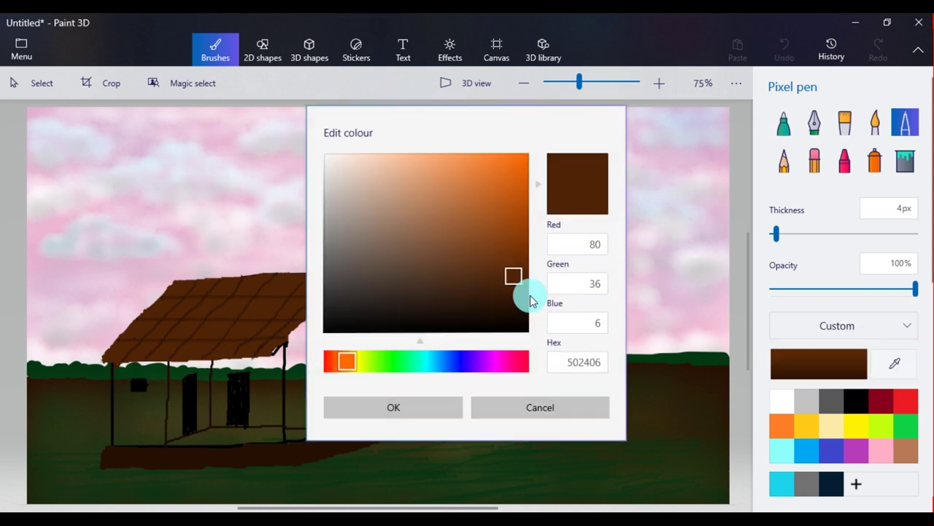
{"action": "left_click_drag", "start_coordinate": [515, 279], "coordinate": [454, 278]}
{"action": "left_click_drag", "start_coordinate": [776, 235], "coordinate": [780, 235]}
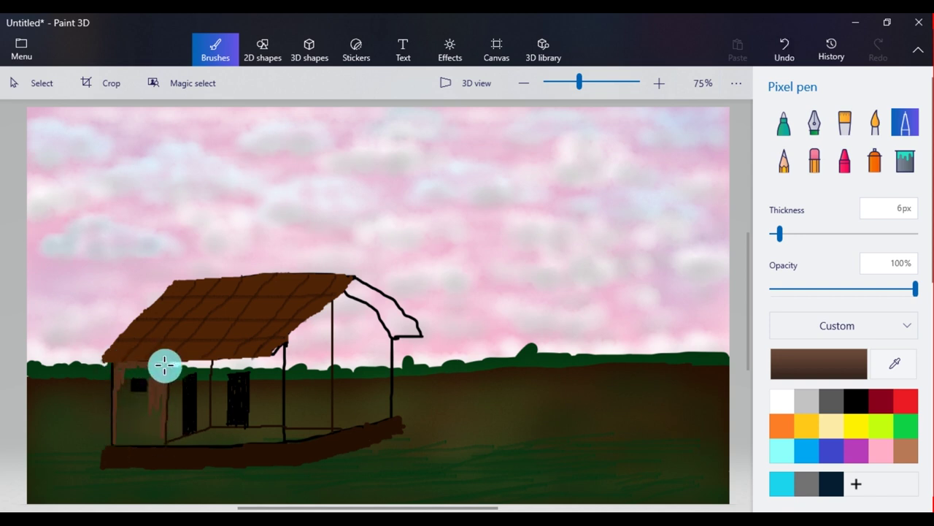
{"action": "left_click_drag", "start_coordinate": [162, 435], "coordinate": [165, 439]}
{"action": "mouse_move", "coordinate": [119, 382]}
{"action": "left_mouse_down"}
{"action": "mouse_move", "coordinate": [154, 375]}
{"action": "mouse_move", "coordinate": [143, 378]}
{"action": "mouse_move", "coordinate": [150, 391]}
{"action": "mouse_move", "coordinate": [125, 402]}
{"action": "mouse_move", "coordinate": [154, 407]}
{"action": "mouse_move", "coordinate": [134, 418]}
{"action": "mouse_move", "coordinate": [121, 384]}
{"action": "mouse_move", "coordinate": [121, 412]}
{"action": "mouse_move", "coordinate": [160, 424]}
{"action": "mouse_move", "coordinate": [152, 414]}
{"action": "mouse_move", "coordinate": [122, 418]}
{"action": "mouse_move", "coordinate": [192, 362]}
{"action": "mouse_move", "coordinate": [116, 420]}
{"action": "mouse_move", "coordinate": [124, 442]}
{"action": "mouse_move", "coordinate": [164, 446]}
{"action": "mouse_move", "coordinate": [114, 445]}
{"action": "mouse_move", "coordinate": [161, 446]}
{"action": "mouse_move", "coordinate": [135, 433]}
{"action": "mouse_move", "coordinate": [134, 417]}
{"action": "mouse_move", "coordinate": [131, 437]}
{"action": "mouse_move", "coordinate": [124, 430]}
{"action": "mouse_move", "coordinate": [121, 393]}
{"action": "mouse_move", "coordinate": [119, 419]}
{"action": "mouse_move", "coordinate": [163, 441]}
{"action": "mouse_move", "coordinate": [165, 363]}
{"action": "left_mouse_up"}
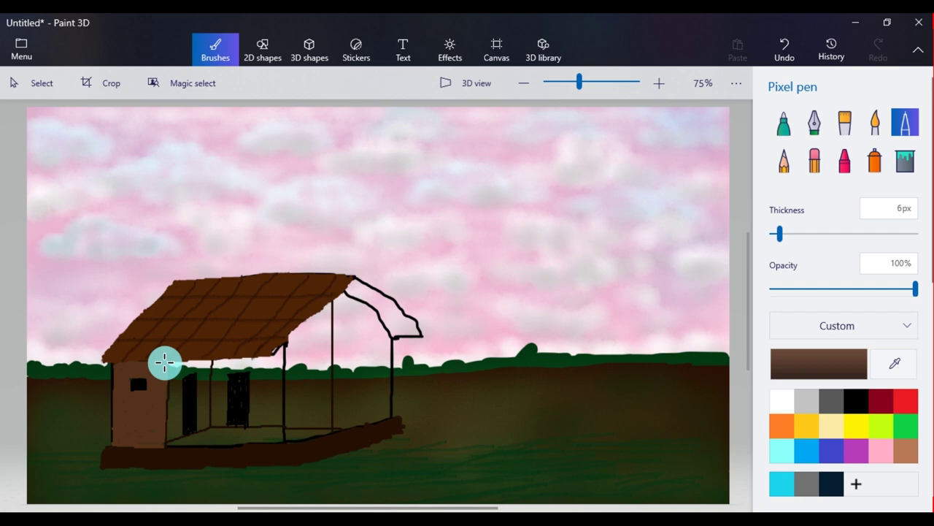
- Mix a darker brown and fill the inner side wall around the left doorway
{"action": "left_click", "coordinate": [818, 363]}
{"action": "left_click", "coordinate": [463, 310]}
{"action": "left_click", "coordinate": [392, 406]}
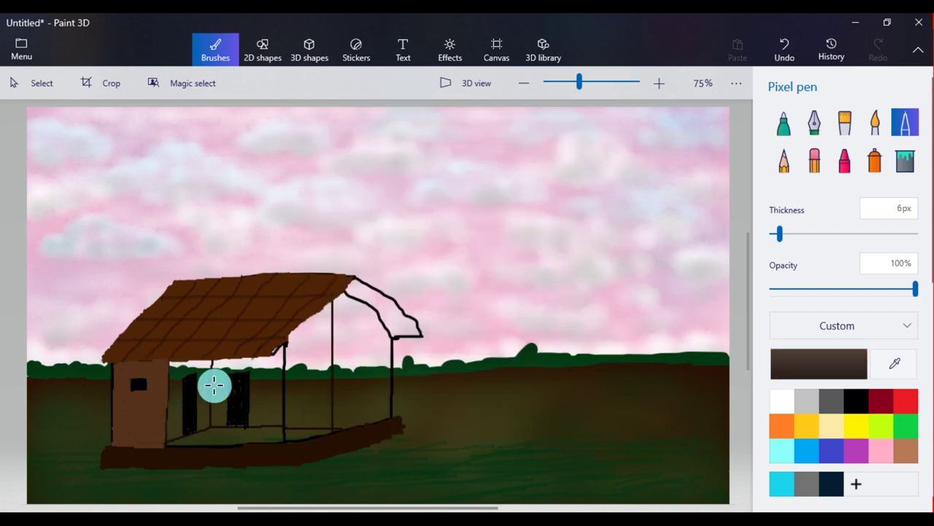
{"action": "scroll", "coordinate": [172, 365], "scroll_direction": "up", "scroll_amount": 2}
{"action": "mouse_move", "coordinate": [250, 352]}
{"action": "left_mouse_down"}
{"action": "mouse_move", "coordinate": [239, 454]}
{"action": "mouse_move", "coordinate": [237, 385]}
{"action": "mouse_move", "coordinate": [226, 431]}
{"action": "left_mouse_up"}
{"action": "mouse_move", "coordinate": [236, 482]}
{"action": "left_mouse_down"}
{"action": "mouse_move", "coordinate": [233, 358]}
{"action": "mouse_move", "coordinate": [211, 352]}
{"action": "mouse_move", "coordinate": [191, 366]}
{"action": "mouse_move", "coordinate": [209, 371]}
{"action": "mouse_move", "coordinate": [183, 358]}
{"action": "mouse_move", "coordinate": [192, 424]}
{"action": "mouse_move", "coordinate": [189, 489]}
{"action": "mouse_move", "coordinate": [189, 405]}
{"action": "mouse_move", "coordinate": [182, 497]}
{"action": "left_mouse_up"}
{"action": "mouse_move", "coordinate": [168, 454]}
{"action": "left_mouse_down"}
{"action": "mouse_move", "coordinate": [189, 368]}
{"action": "mouse_move", "coordinate": [171, 457]}
{"action": "left_mouse_up"}
- Fill the back wall around the right doorway with dark brown sampled from the inner side wall, widening the Pixel pen to 8 px
{"action": "left_click", "coordinate": [895, 363]}
{"action": "left_click", "coordinate": [138, 379]}
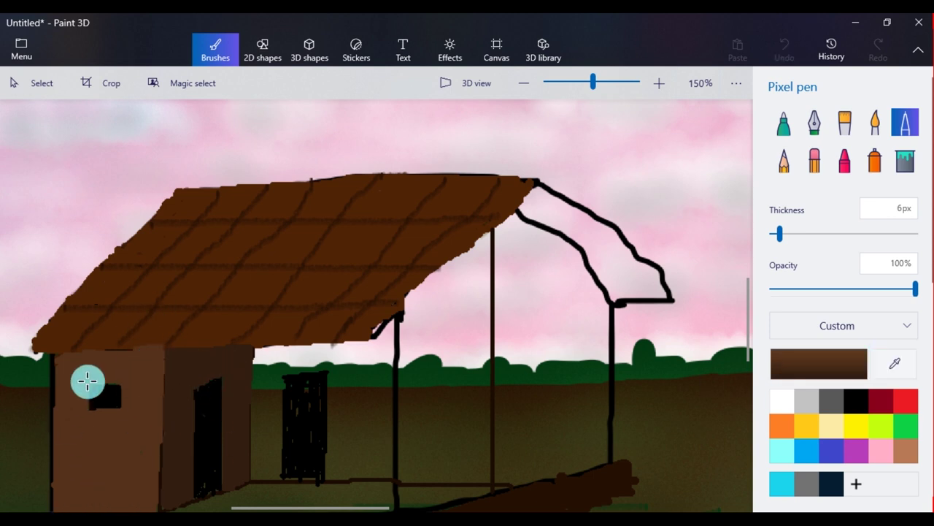
{"action": "left_click", "coordinate": [895, 363]}
{"action": "left_click", "coordinate": [247, 363]}
{"action": "left_click_drag", "start_coordinate": [256, 351], "coordinate": [350, 346]}
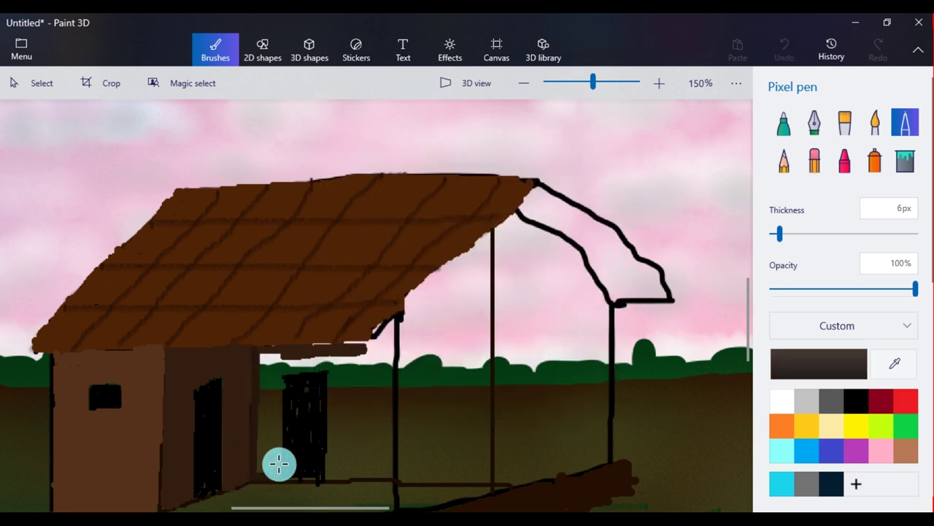
{"action": "mouse_move", "coordinate": [280, 356]}
{"action": "left_mouse_down"}
{"action": "mouse_move", "coordinate": [278, 460]}
{"action": "mouse_move", "coordinate": [259, 418]}
{"action": "left_mouse_up"}
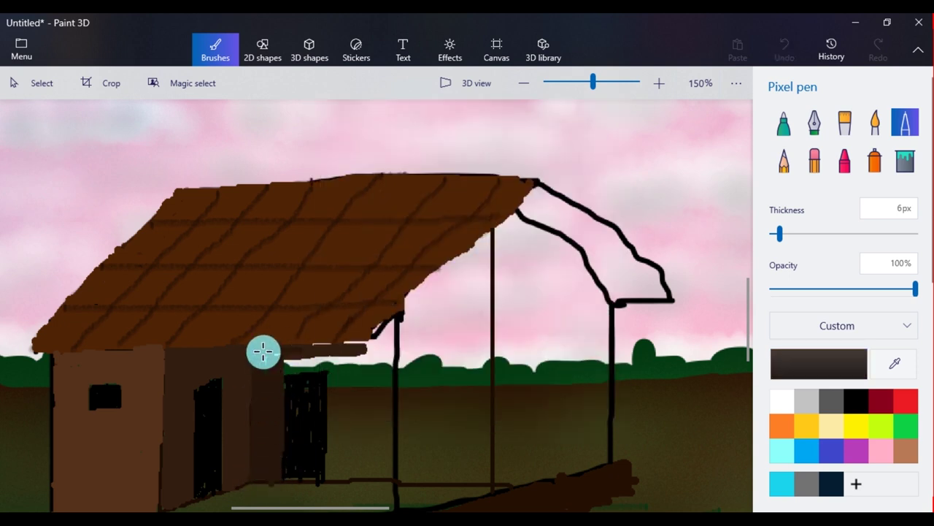
{"action": "mouse_move", "coordinate": [351, 348]}
{"action": "left_mouse_down"}
{"action": "mouse_move", "coordinate": [300, 370]}
{"action": "mouse_move", "coordinate": [366, 355]}
{"action": "mouse_move", "coordinate": [331, 365]}
{"action": "mouse_move", "coordinate": [334, 475]}
{"action": "left_mouse_up"}
{"action": "left_click_drag", "start_coordinate": [779, 234], "coordinate": [782, 234]}
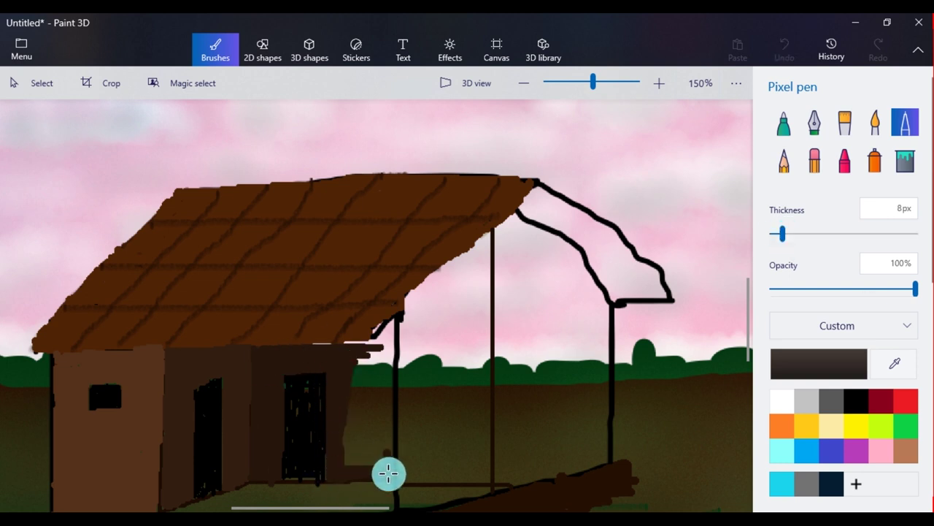
{"action": "mouse_move", "coordinate": [372, 458]}
{"action": "left_mouse_down"}
{"action": "mouse_move", "coordinate": [349, 412]}
{"action": "mouse_move", "coordinate": [353, 375]}
{"action": "mouse_move", "coordinate": [335, 338]}
{"action": "mouse_move", "coordinate": [316, 348]}
{"action": "mouse_move", "coordinate": [384, 349]}
{"action": "left_mouse_up"}
{"action": "key", "text": "ctrl+z"}
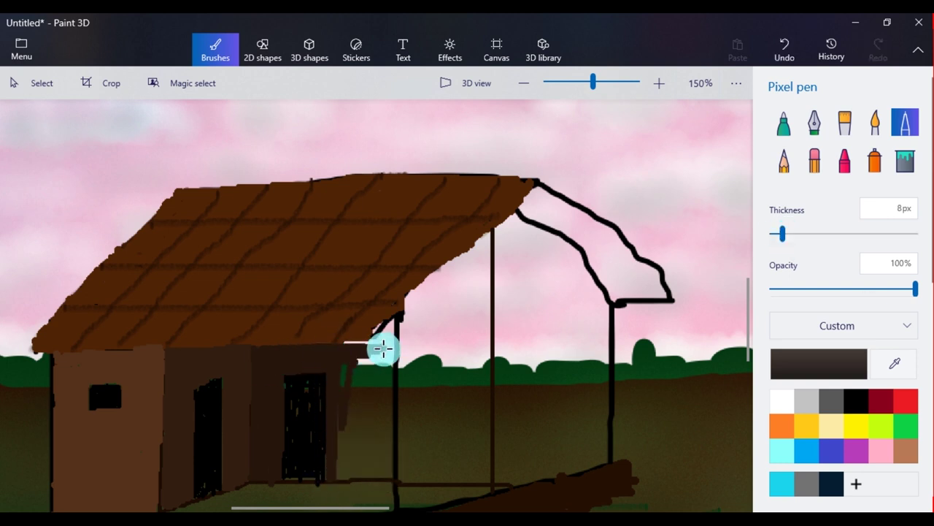
{"action": "mouse_move", "coordinate": [380, 473]}
{"action": "left_mouse_down"}
{"action": "mouse_move", "coordinate": [349, 470]}
{"action": "mouse_move", "coordinate": [361, 366]}
{"action": "mouse_move", "coordinate": [375, 453]}
{"action": "mouse_move", "coordinate": [367, 371]}
{"action": "mouse_move", "coordinate": [363, 382]}
{"action": "mouse_move", "coordinate": [383, 355]}
{"action": "mouse_move", "coordinate": [349, 349]}
{"action": "left_mouse_up"}
{"action": "left_click_drag", "start_coordinate": [393, 327], "coordinate": [384, 461]}
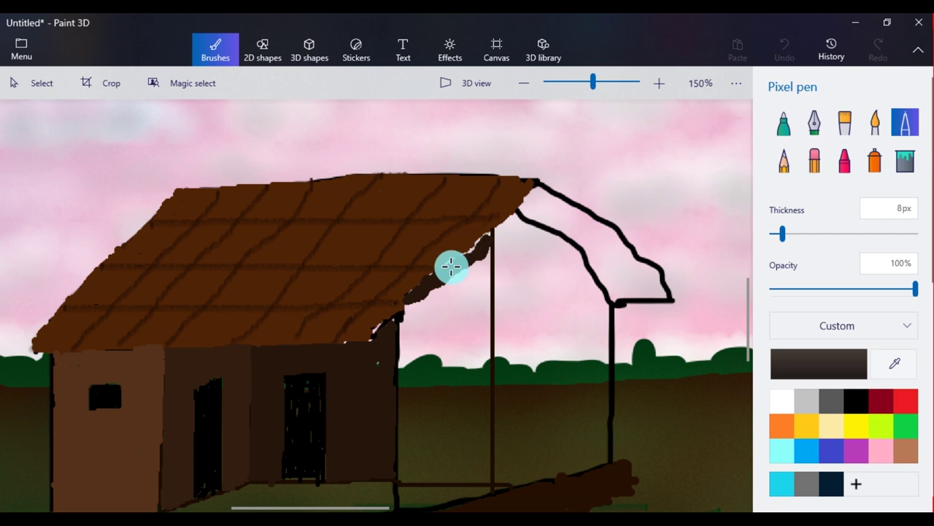
- Fill the wall section between the front corner post and the vertical gable line in dark brown at 9 px
{"action": "mouse_move", "coordinate": [469, 265]}
{"action": "left_mouse_down"}
{"action": "mouse_move", "coordinate": [446, 397]}
{"action": "mouse_move", "coordinate": [430, 290]}
{"action": "mouse_move", "coordinate": [440, 440]}
{"action": "mouse_move", "coordinate": [483, 339]}
{"action": "mouse_move", "coordinate": [482, 349]}
{"action": "mouse_move", "coordinate": [480, 309]}
{"action": "mouse_move", "coordinate": [482, 405]}
{"action": "mouse_move", "coordinate": [435, 465]}
{"action": "mouse_move", "coordinate": [461, 443]}
{"action": "mouse_move", "coordinate": [409, 421]}
{"action": "mouse_move", "coordinate": [413, 313]}
{"action": "mouse_move", "coordinate": [451, 470]}
{"action": "left_mouse_up"}
{"action": "left_click", "coordinate": [797, 233]}
{"action": "left_click", "coordinate": [783, 234]}
{"action": "mouse_move", "coordinate": [491, 400]}
{"action": "left_mouse_down"}
{"action": "mouse_move", "coordinate": [466, 478]}
{"action": "mouse_move", "coordinate": [413, 403]}
{"action": "mouse_move", "coordinate": [411, 307]}
{"action": "left_mouse_up"}
{"action": "left_click", "coordinate": [491, 253]}
- Fill the right gable wall in the lighter wall brown with the Pixel pen at 10 px
{"action": "left_click", "coordinate": [376, 363]}
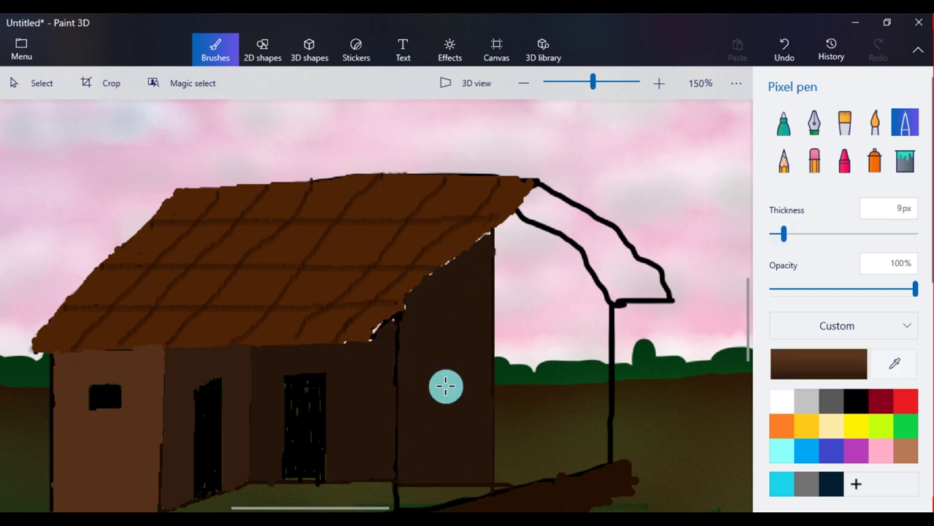
{"action": "left_click_drag", "start_coordinate": [809, 236], "coordinate": [812, 236]}
{"action": "mouse_move", "coordinate": [527, 254]}
{"action": "left_mouse_down"}
{"action": "mouse_move", "coordinate": [512, 340]}
{"action": "mouse_move", "coordinate": [508, 313]}
{"action": "mouse_move", "coordinate": [509, 463]}
{"action": "mouse_move", "coordinate": [587, 453]}
{"action": "mouse_move", "coordinate": [595, 311]}
{"action": "mouse_move", "coordinate": [598, 368]}
{"action": "mouse_move", "coordinate": [533, 455]}
{"action": "mouse_move", "coordinate": [569, 271]}
{"action": "mouse_move", "coordinate": [509, 234]}
{"action": "mouse_move", "coordinate": [528, 250]}
{"action": "left_mouse_up"}
{"action": "left_click_drag", "start_coordinate": [810, 235], "coordinate": [785, 238]}
{"action": "mouse_move", "coordinate": [513, 218]}
{"action": "left_mouse_down"}
{"action": "mouse_move", "coordinate": [562, 244]}
{"action": "mouse_move", "coordinate": [585, 280]}
{"action": "mouse_move", "coordinate": [578, 258]}
{"action": "mouse_move", "coordinate": [604, 302]}
{"action": "left_mouse_up"}
{"action": "left_click_drag", "start_coordinate": [498, 476], "coordinate": [593, 470]}
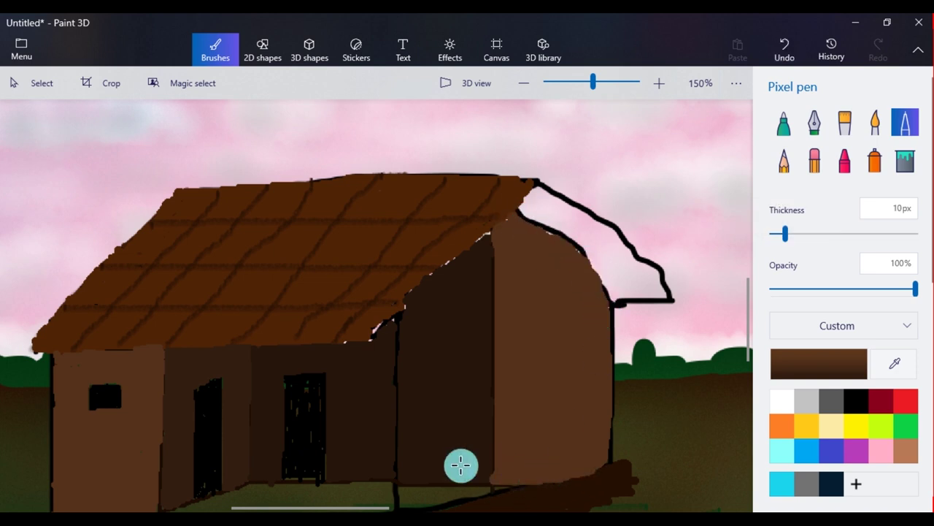
- Sample the roof brown, cover the gaps along the front roof edge and fill the right roof overhang
{"action": "key", "text": "i"}
{"action": "left_click", "coordinate": [374, 313]}
{"action": "left_click_drag", "start_coordinate": [374, 318], "coordinate": [475, 241]}
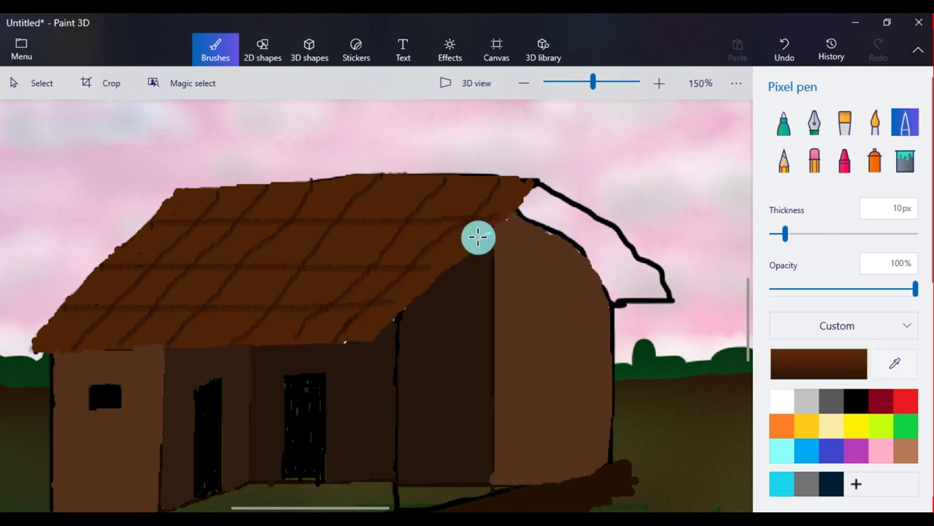
{"action": "mouse_move", "coordinate": [544, 233]}
{"action": "left_mouse_down"}
{"action": "mouse_move", "coordinate": [609, 273]}
{"action": "mouse_move", "coordinate": [615, 303]}
{"action": "mouse_move", "coordinate": [551, 239]}
{"action": "mouse_move", "coordinate": [541, 213]}
{"action": "mouse_move", "coordinate": [631, 290]}
{"action": "left_mouse_up"}
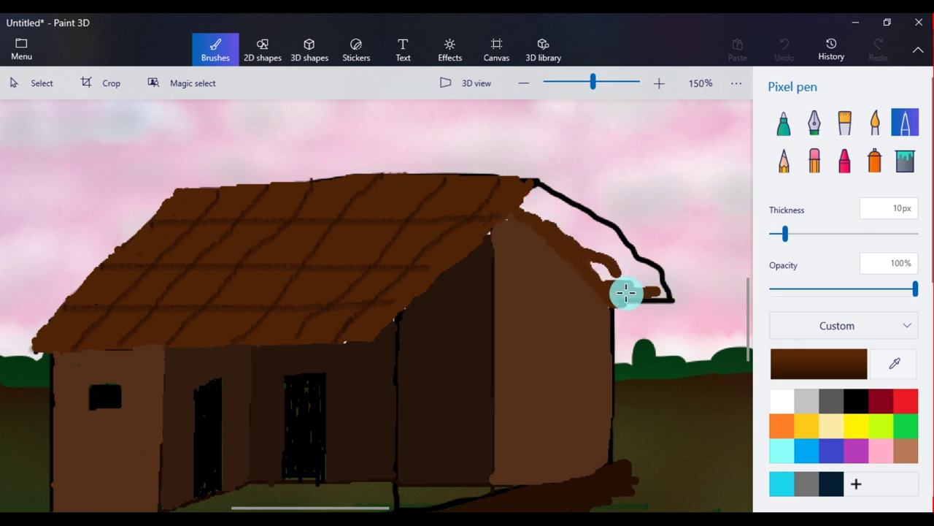
{"action": "left_click_drag", "start_coordinate": [598, 243], "coordinate": [542, 208]}
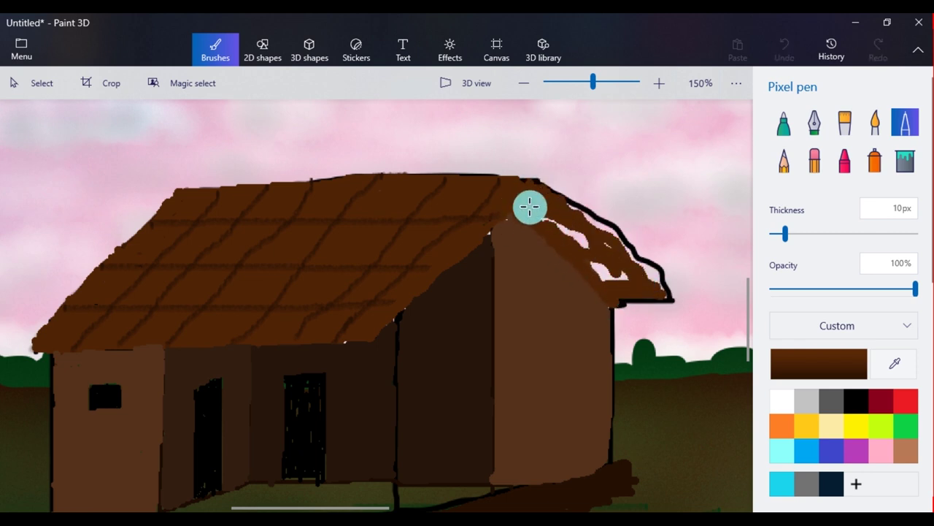
{"action": "left_click_drag", "start_coordinate": [613, 264], "coordinate": [608, 238]}
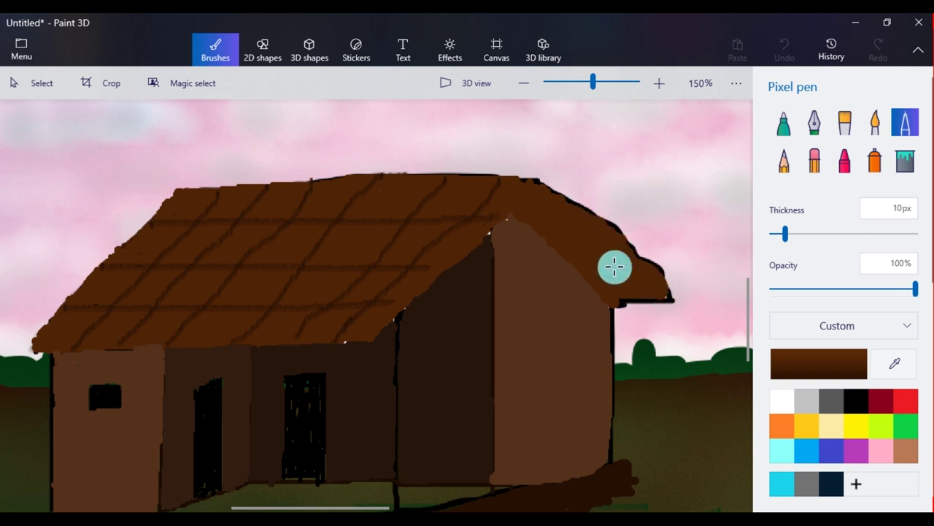
- Outline the roof's gable edges in black with the Pencil, then shade and line the right overhang
{"action": "left_click", "coordinate": [791, 172]}
{"action": "left_click", "coordinate": [849, 405]}
{"action": "left_click_drag", "start_coordinate": [534, 218], "coordinate": [595, 219]}
{"action": "left_click_drag", "start_coordinate": [580, 253], "coordinate": [640, 257]}
{"action": "left_click_drag", "start_coordinate": [610, 290], "coordinate": [660, 283]}
{"action": "key", "text": "ctrl+z"}
{"action": "key", "text": "ctrl+z"}
{"action": "key", "text": "ctrl+z"}
{"action": "left_click_drag", "start_coordinate": [540, 184], "coordinate": [367, 339]}
{"action": "left_click_drag", "start_coordinate": [509, 211], "coordinate": [617, 302]}
{"action": "left_click_drag", "start_coordinate": [597, 225], "coordinate": [534, 231]}
{"action": "mouse_move", "coordinate": [592, 271]}
{"action": "left_mouse_down"}
{"action": "mouse_move", "coordinate": [642, 266]}
{"action": "mouse_move", "coordinate": [651, 289]}
{"action": "left_mouse_up"}
{"action": "key", "text": "ctrl+z"}
{"action": "mouse_move", "coordinate": [533, 194]}
{"action": "left_mouse_down"}
{"action": "mouse_move", "coordinate": [577, 201]}
{"action": "mouse_move", "coordinate": [565, 238]}
{"action": "mouse_move", "coordinate": [573, 250]}
{"action": "left_mouse_up"}
- Lower the Pencil opacity to 17% and shade the inner wall corner, the back wall's floor line and the front corner post
{"action": "left_click", "coordinate": [828, 290]}
{"action": "left_click", "coordinate": [795, 290]}
{"action": "scroll", "coordinate": [479, 286], "scroll_direction": "down", "scroll_amount": 1}
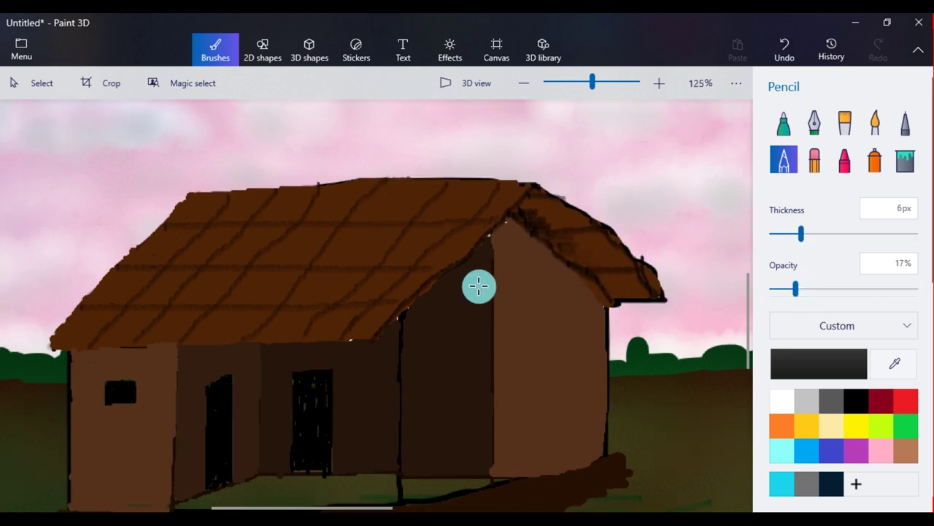
{"action": "scroll", "coordinate": [479, 287], "scroll_direction": "down", "scroll_amount": 1}
{"action": "scroll", "coordinate": [409, 397], "scroll_direction": "up", "scroll_amount": 2}
{"action": "left_click_drag", "start_coordinate": [292, 296], "coordinate": [289, 429]}
{"action": "left_click_drag", "start_coordinate": [368, 428], "coordinate": [425, 428]}
{"action": "left_click_drag", "start_coordinate": [434, 273], "coordinate": [433, 440]}
{"action": "left_click_drag", "start_coordinate": [293, 297], "coordinate": [292, 402]}
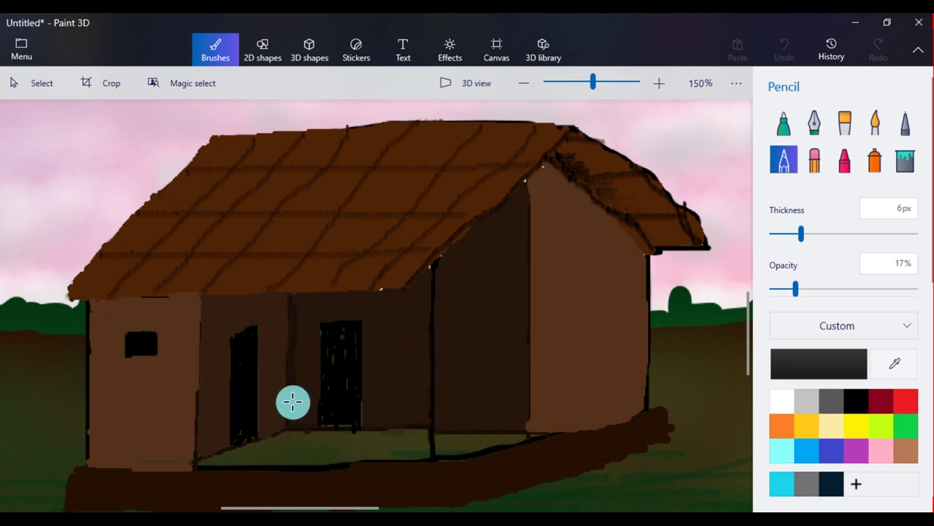
- Shade the inner wall corner and porch walls beside the doors with dark Pencil strokes, lowering the opacity to 11%
{"action": "left_click_drag", "start_coordinate": [298, 306], "coordinate": [296, 422]}
{"action": "left_click_drag", "start_coordinate": [303, 350], "coordinate": [309, 398]}
{"action": "left_click_drag", "start_coordinate": [201, 446], "coordinate": [203, 354]}
{"action": "left_click_drag", "start_coordinate": [199, 301], "coordinate": [197, 380]}
{"action": "mouse_move", "coordinate": [210, 413]}
{"action": "left_mouse_down"}
{"action": "mouse_move", "coordinate": [214, 424]}
{"action": "mouse_move", "coordinate": [222, 376]}
{"action": "left_mouse_up"}
{"action": "left_click_drag", "start_coordinate": [795, 289], "coordinate": [787, 289]}
{"action": "left_click_drag", "start_coordinate": [276, 399], "coordinate": [284, 424]}
{"action": "left_click_drag", "start_coordinate": [209, 316], "coordinate": [215, 352]}
{"action": "scroll", "coordinate": [225, 356], "scroll_direction": "down", "scroll_amount": 3}
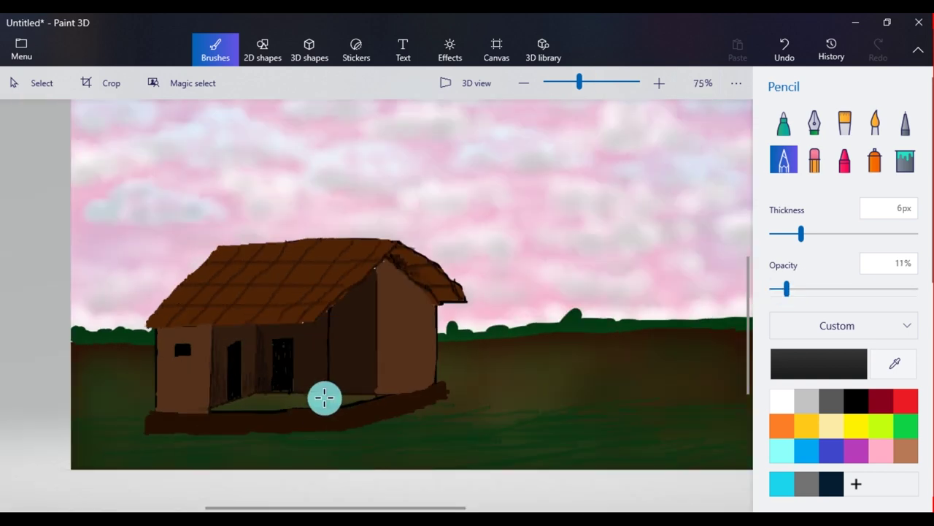
- Fill the porch floor in grey with the Pixel pen at 8 px
{"action": "scroll", "coordinate": [328, 396], "scroll_direction": "up", "scroll_amount": 3}
{"action": "left_click", "coordinate": [904, 125]}
{"action": "mouse_move", "coordinate": [189, 400]}
{"action": "left_mouse_down"}
{"action": "mouse_move", "coordinate": [319, 393]}
{"action": "mouse_move", "coordinate": [296, 392]}
{"action": "left_mouse_up"}
{"action": "left_click", "coordinate": [806, 401]}
{"action": "left_click", "coordinate": [832, 401]}
{"action": "left_click", "coordinate": [783, 234]}
{"action": "mouse_move", "coordinate": [187, 396]}
{"action": "left_mouse_down"}
{"action": "mouse_move", "coordinate": [150, 414]}
{"action": "mouse_move", "coordinate": [265, 411]}
{"action": "mouse_move", "coordinate": [165, 404]}
{"action": "mouse_move", "coordinate": [325, 414]}
{"action": "mouse_move", "coordinate": [234, 403]}
{"action": "mouse_move", "coordinate": [326, 402]}
{"action": "left_mouse_up"}
{"action": "left_click_drag", "start_coordinate": [339, 398], "coordinate": [423, 401]}
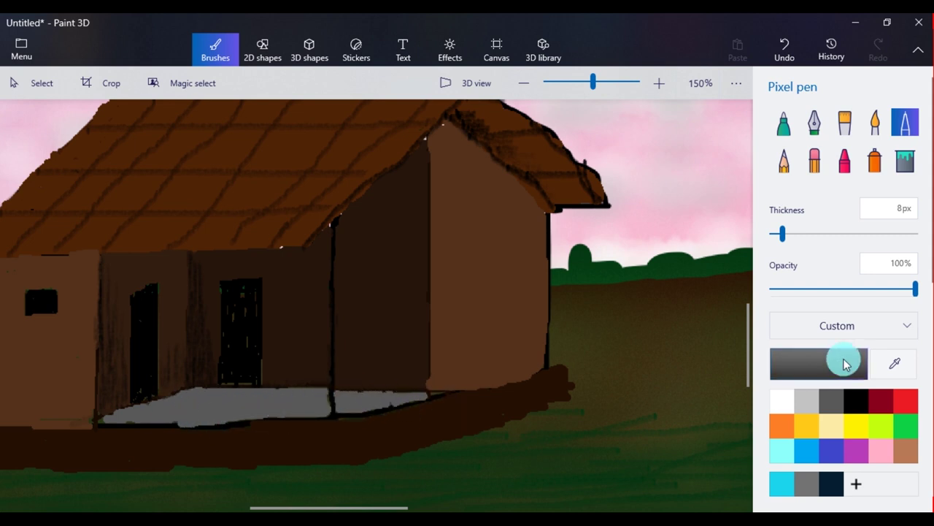
- Darken the grey porch floor with sampled dark brown Pencil strokes at 11% and a Watercolour wash at 18% opacity
{"action": "left_click", "coordinate": [784, 160]}
{"action": "left_click", "coordinate": [895, 363]}
{"action": "left_click", "coordinate": [426, 314]}
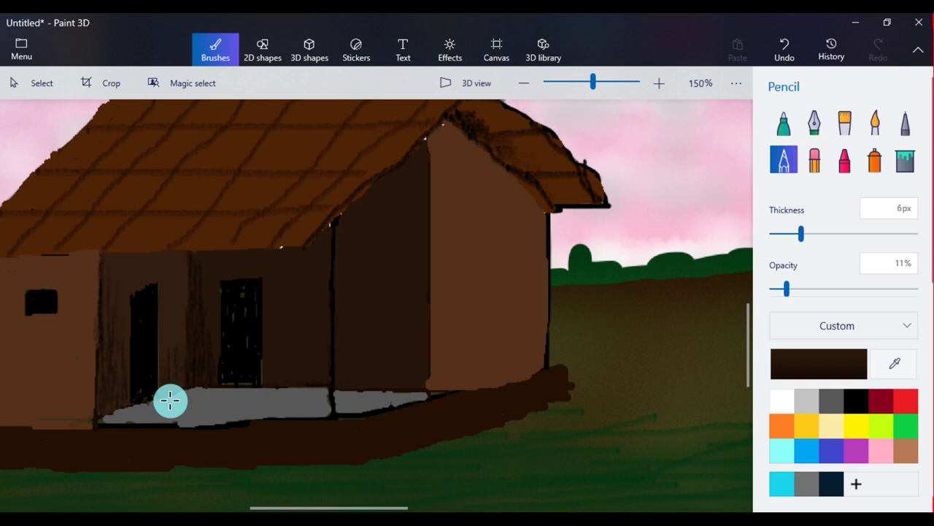
{"action": "left_click_drag", "start_coordinate": [142, 416], "coordinate": [162, 417]}
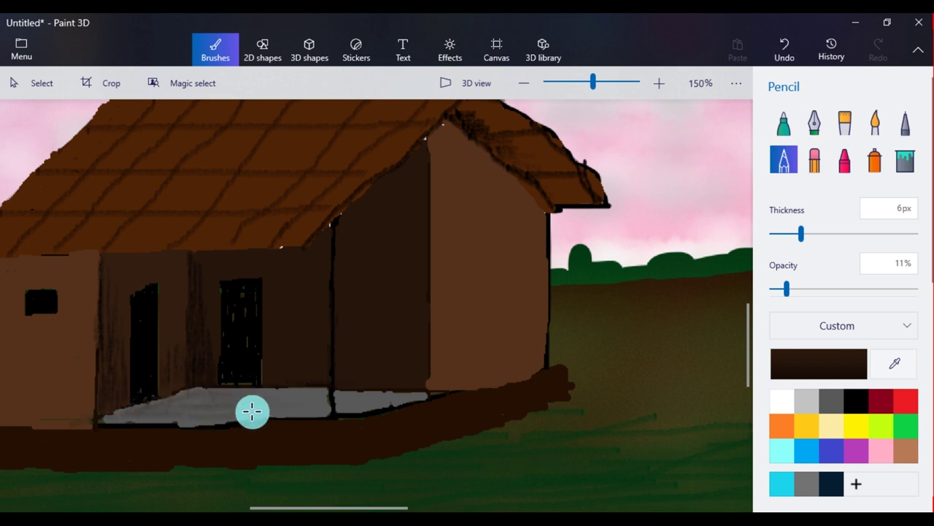
{"action": "left_click", "coordinate": [876, 122]}
{"action": "left_click_drag", "start_coordinate": [910, 291], "coordinate": [796, 289]}
{"action": "left_click_drag", "start_coordinate": [775, 234], "coordinate": [864, 237]}
{"action": "mouse_move", "coordinate": [168, 412]}
{"action": "left_mouse_down"}
{"action": "mouse_move", "coordinate": [125, 417]}
{"action": "mouse_move", "coordinate": [417, 396]}
{"action": "left_mouse_up"}
- Paint a black window on the right gable wall and a wide one behind the corner post with the 8 px Pixel pen
{"action": "left_click", "coordinate": [901, 135]}
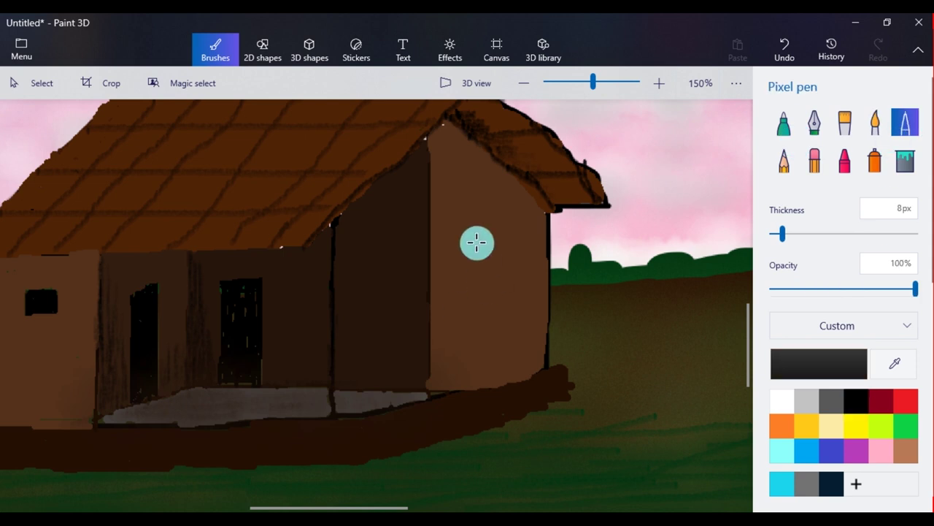
{"action": "mouse_move", "coordinate": [307, 282]}
{"action": "left_mouse_down"}
{"action": "mouse_move", "coordinate": [300, 307]}
{"action": "mouse_move", "coordinate": [334, 288]}
{"action": "mouse_move", "coordinate": [318, 305]}
{"action": "left_mouse_up"}
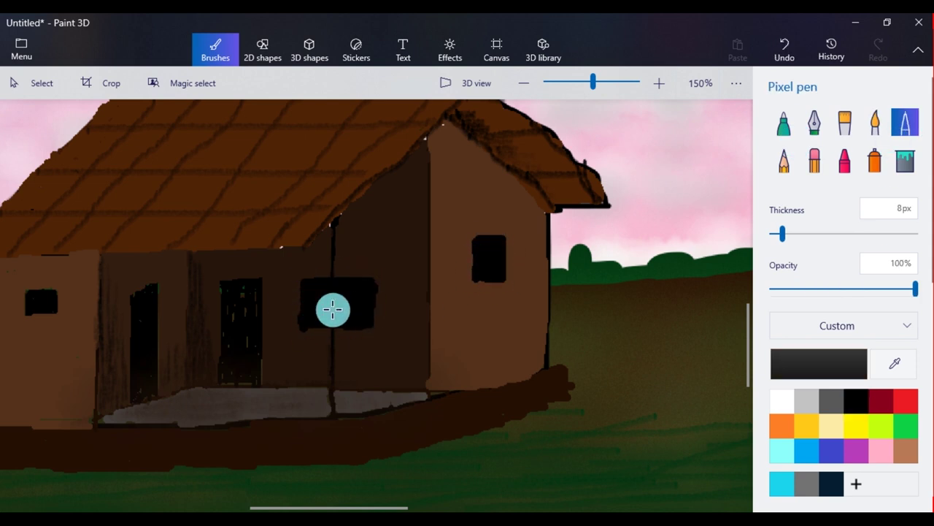
- Shade the front, porch and gable walls with black Watercolour, reducing the brush to 46 px at 18% opacity
{"action": "left_click", "coordinate": [875, 124]}
{"action": "scroll", "coordinate": [524, 407], "scroll_direction": "left", "scroll_amount": 1}
{"action": "mouse_move", "coordinate": [135, 381]}
{"action": "left_mouse_down"}
{"action": "mouse_move", "coordinate": [112, 380]}
{"action": "mouse_move", "coordinate": [102, 402]}
{"action": "left_mouse_up"}
{"action": "mouse_move", "coordinate": [154, 265]}
{"action": "left_mouse_down"}
{"action": "mouse_move", "coordinate": [72, 413]}
{"action": "mouse_move", "coordinate": [155, 423]}
{"action": "mouse_move", "coordinate": [68, 395]}
{"action": "left_mouse_up"}
{"action": "left_click_drag", "start_coordinate": [420, 383], "coordinate": [477, 349]}
{"action": "left_click_drag", "start_coordinate": [862, 234], "coordinate": [803, 234]}
{"action": "left_click", "coordinate": [797, 289]}
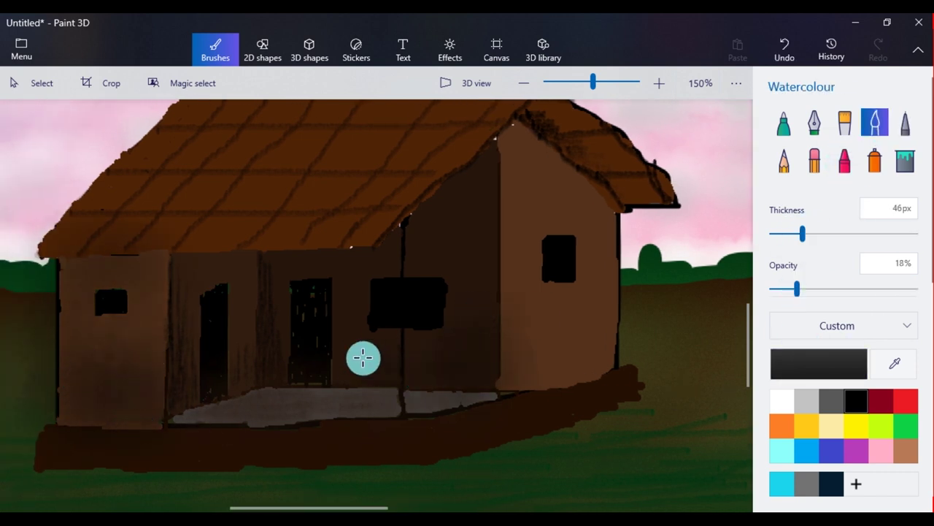
{"action": "mouse_move", "coordinate": [392, 336]}
{"action": "left_mouse_down"}
{"action": "mouse_move", "coordinate": [464, 251]}
{"action": "mouse_move", "coordinate": [447, 194]}
{"action": "mouse_move", "coordinate": [479, 236]}
{"action": "left_mouse_up"}
{"action": "mouse_move", "coordinate": [523, 139]}
{"action": "left_mouse_down"}
{"action": "mouse_move", "coordinate": [604, 199]}
{"action": "mouse_move", "coordinate": [590, 351]}
{"action": "left_mouse_up"}
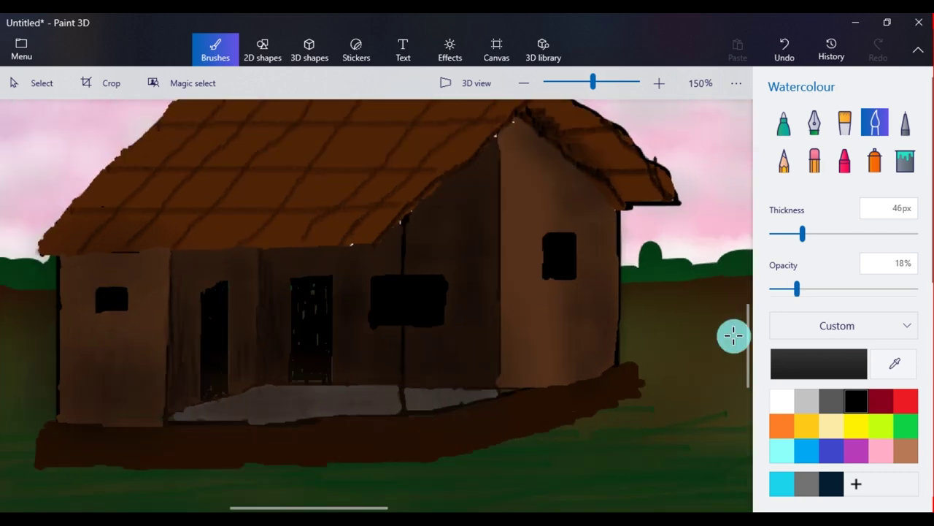
- Mix a darker orange and brush Watercolour highlights over the front roof and the right overhang
{"action": "left_click_drag", "start_coordinate": [749, 351], "coordinate": [748, 333]}
{"action": "left_click", "coordinate": [783, 425]}
{"action": "mouse_move", "coordinate": [221, 181]}
{"action": "left_mouse_down"}
{"action": "mouse_move", "coordinate": [203, 210]}
{"action": "mouse_move", "coordinate": [237, 181]}
{"action": "left_mouse_up"}
{"action": "left_click", "coordinate": [819, 364]}
{"action": "left_click", "coordinate": [518, 256]}
{"action": "left_click", "coordinate": [392, 406]}
{"action": "mouse_move", "coordinate": [63, 303]}
{"action": "left_mouse_down"}
{"action": "mouse_move", "coordinate": [99, 312]}
{"action": "mouse_move", "coordinate": [356, 305]}
{"action": "mouse_move", "coordinate": [383, 289]}
{"action": "mouse_move", "coordinate": [306, 174]}
{"action": "mouse_move", "coordinate": [188, 281]}
{"action": "mouse_move", "coordinate": [277, 247]}
{"action": "left_mouse_up"}
{"action": "mouse_move", "coordinate": [278, 246]}
{"action": "left_mouse_down"}
{"action": "mouse_move", "coordinate": [253, 243]}
{"action": "mouse_move", "coordinate": [263, 266]}
{"action": "mouse_move", "coordinate": [459, 184]}
{"action": "mouse_move", "coordinate": [256, 242]}
{"action": "mouse_move", "coordinate": [171, 192]}
{"action": "mouse_move", "coordinate": [280, 171]}
{"action": "left_mouse_up"}
{"action": "left_click_drag", "start_coordinate": [571, 191], "coordinate": [608, 210]}
{"action": "left_click_drag", "start_coordinate": [612, 212], "coordinate": [642, 245]}
- Darken and soften the doors and small windows with black Watercolour at 26 px and 76% opacity
{"action": "left_click", "coordinate": [853, 403]}
{"action": "left_click_drag", "start_coordinate": [315, 362], "coordinate": [313, 409]}
{"action": "left_click_drag", "start_coordinate": [797, 289], "coordinate": [881, 289]}
{"action": "left_click_drag", "start_coordinate": [803, 234], "coordinate": [788, 233]}
{"action": "mouse_move", "coordinate": [314, 376]}
{"action": "left_mouse_down"}
{"action": "mouse_move", "coordinate": [314, 392]}
{"action": "mouse_move", "coordinate": [299, 359]}
{"action": "mouse_move", "coordinate": [319, 445]}
{"action": "mouse_move", "coordinate": [292, 349]}
{"action": "left_mouse_up"}
{"action": "mouse_move", "coordinate": [218, 388]}
{"action": "left_mouse_down"}
{"action": "mouse_move", "coordinate": [224, 408]}
{"action": "mouse_move", "coordinate": [224, 365]}
{"action": "left_mouse_up"}
{"action": "left_click_drag", "start_coordinate": [331, 423], "coordinate": [327, 355]}
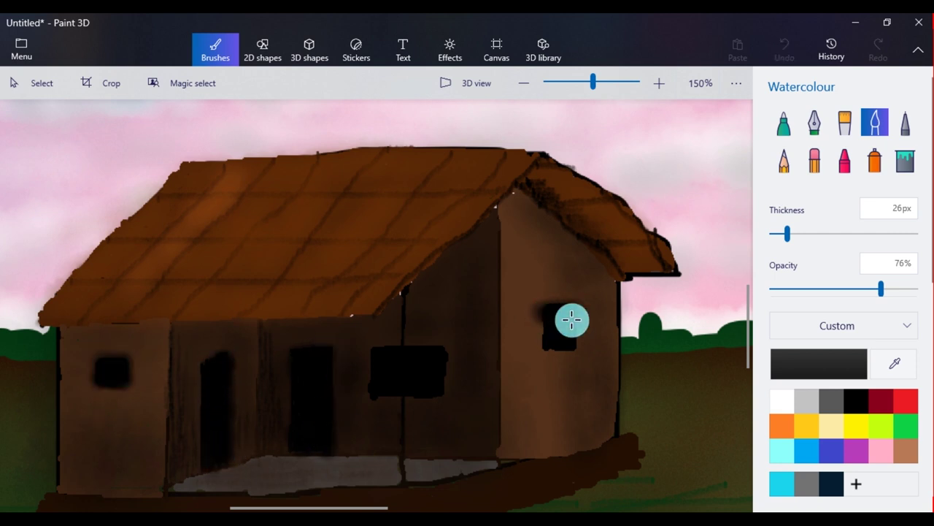
{"action": "left_click_drag", "start_coordinate": [552, 343], "coordinate": [571, 346]}
- Paint two black steps below the porch's front edge with the Pixel pen at 8 px
{"action": "scroll", "coordinate": [309, 373], "scroll_direction": "down", "scroll_amount": 4}
{"action": "left_click_drag", "start_coordinate": [401, 507], "coordinate": [419, 508]}
{"action": "scroll", "coordinate": [243, 442], "scroll_direction": "down", "scroll_amount": 3}
{"action": "scroll", "coordinate": [243, 442], "scroll_direction": "up", "scroll_amount": 6}
{"action": "left_click_drag", "start_coordinate": [749, 390], "coordinate": [749, 347]}
{"action": "left_click", "coordinate": [845, 161]}
{"action": "left_click", "coordinate": [905, 124]}
{"action": "left_click_drag", "start_coordinate": [340, 362], "coordinate": [300, 371]}
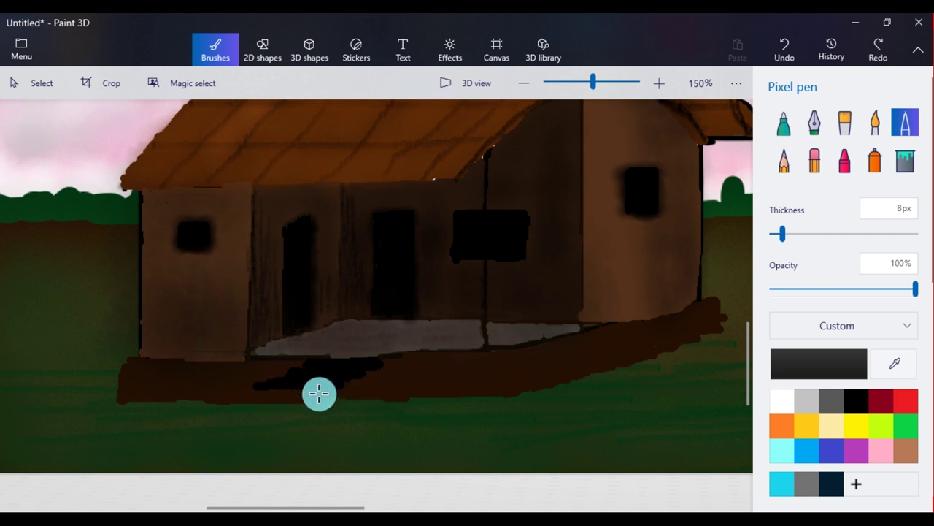
{"action": "mouse_move", "coordinate": [381, 363]}
{"action": "left_mouse_down"}
{"action": "mouse_move", "coordinate": [292, 373]}
{"action": "mouse_move", "coordinate": [326, 381]}
{"action": "mouse_move", "coordinate": [269, 396]}
{"action": "mouse_move", "coordinate": [275, 402]}
{"action": "left_mouse_up"}
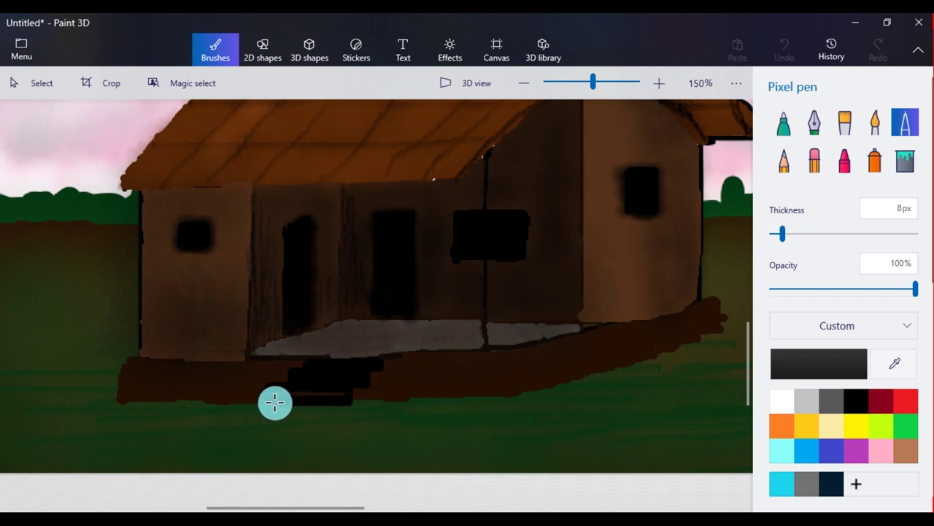
- Sample the foundation's dark brown and colour the step faces with the Pencil at 55% opacity
{"action": "left_click", "coordinate": [895, 363]}
{"action": "left_click", "coordinate": [467, 361]}
{"action": "left_click", "coordinate": [784, 161]}
{"action": "left_click_drag", "start_coordinate": [786, 288], "coordinate": [850, 288]}
{"action": "mouse_move", "coordinate": [328, 394]}
{"action": "left_mouse_down"}
{"action": "mouse_move", "coordinate": [281, 392]}
{"action": "mouse_move", "coordinate": [346, 394]}
{"action": "left_mouse_up"}
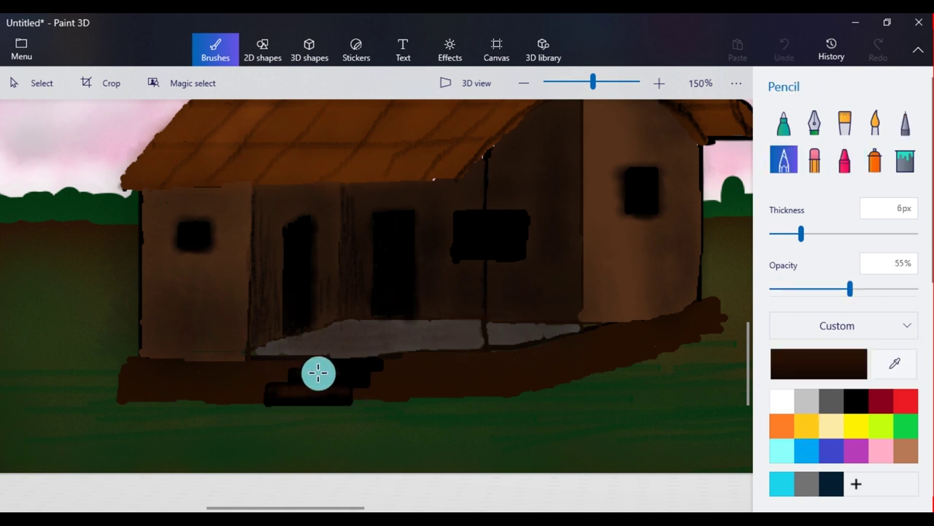
- Draw the side edge of the porch steps in black with the Pixel pen
{"action": "left_click", "coordinate": [905, 123]}
{"action": "left_click_drag", "start_coordinate": [396, 358], "coordinate": [395, 394]}
{"action": "left_click", "coordinate": [856, 401]}
{"action": "left_click_drag", "start_coordinate": [393, 360], "coordinate": [353, 402]}
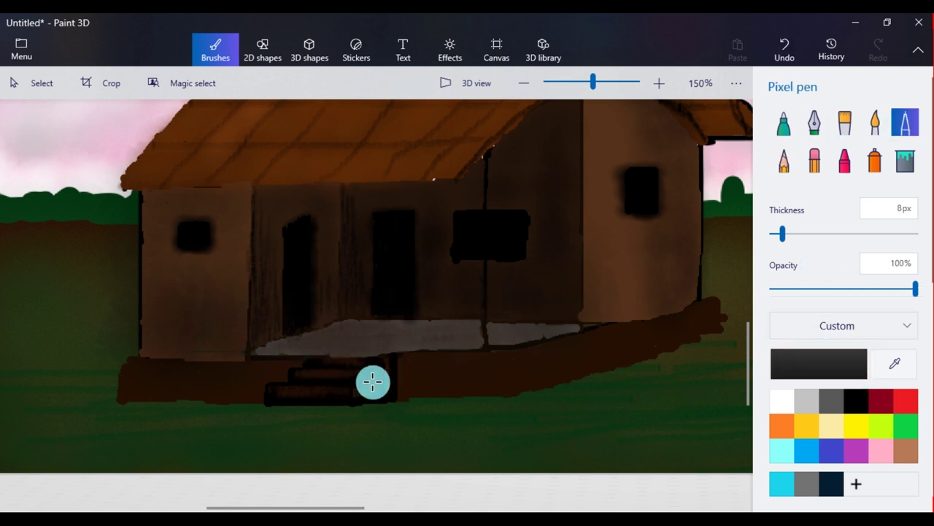
- Sample the ground's dark green and paint grass strokes around the house with the Calligraphy pen at 13 px and 16% opacity
{"action": "scroll", "coordinate": [496, 376], "scroll_direction": "down", "scroll_amount": 5}
{"action": "left_click_drag", "start_coordinate": [751, 321], "coordinate": [751, 326]}
{"action": "left_click_drag", "start_coordinate": [303, 507], "coordinate": [500, 505]}
{"action": "scroll", "coordinate": [440, 314], "scroll_direction": "down", "scroll_amount": 1}
{"action": "scroll", "coordinate": [440, 314], "scroll_direction": "up", "scroll_amount": 2}
{"action": "left_click_drag", "start_coordinate": [299, 507], "coordinate": [285, 506]}
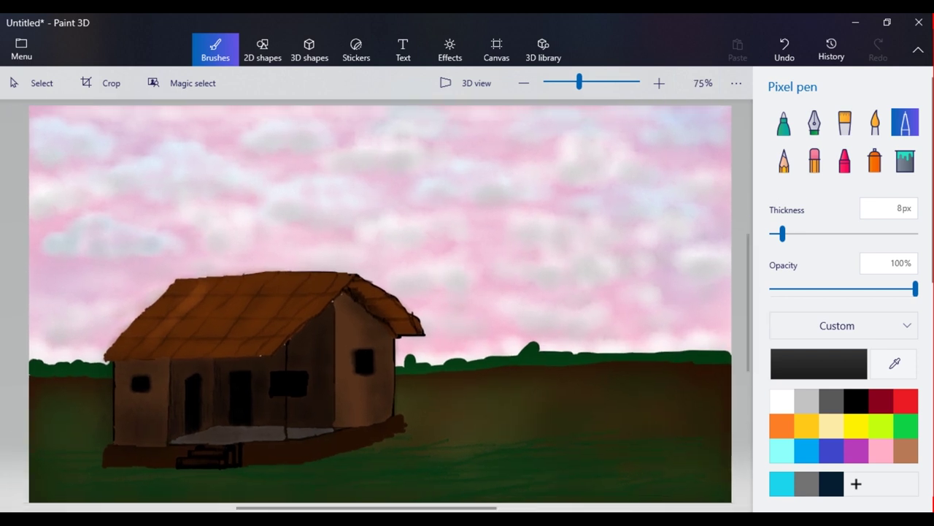
{"action": "left_click", "coordinate": [784, 161]}
{"action": "left_click", "coordinate": [881, 368]}
{"action": "left_click", "coordinate": [440, 447]}
{"action": "left_click", "coordinate": [815, 123]}
{"action": "left_click_drag", "start_coordinate": [817, 297], "coordinate": [774, 298]}
{"action": "left_click_drag", "start_coordinate": [804, 234], "coordinate": [795, 235]}
{"action": "left_click_drag", "start_coordinate": [374, 507], "coordinate": [354, 506]}
{"action": "left_click_drag", "start_coordinate": [748, 363], "coordinate": [748, 382]}
{"action": "left_click_drag", "start_coordinate": [453, 506], "coordinate": [471, 507]}
{"action": "left_click_drag", "start_coordinate": [775, 290], "coordinate": [794, 289]}
{"action": "mouse_move", "coordinate": [561, 422]}
{"action": "left_mouse_down"}
{"action": "mouse_move", "coordinate": [577, 409]}
{"action": "mouse_move", "coordinate": [492, 407]}
{"action": "mouse_move", "coordinate": [610, 391]}
{"action": "mouse_move", "coordinate": [514, 417]}
{"action": "mouse_move", "coordinate": [446, 465]}
{"action": "left_mouse_up"}
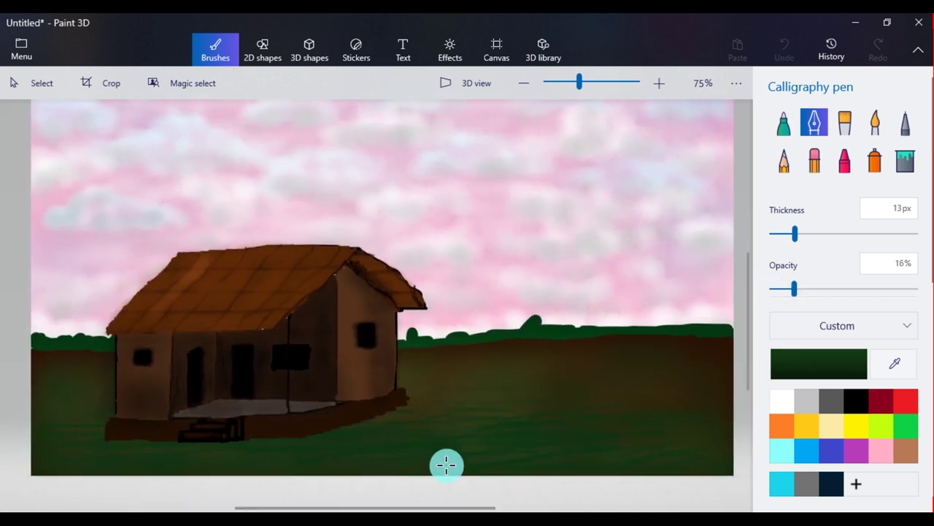
{"action": "left_click_drag", "start_coordinate": [364, 444], "coordinate": [145, 451]}
{"action": "left_click_drag", "start_coordinate": [351, 462], "coordinate": [701, 464]}
- Set the Watercolour brush to 4% opacity and mix a dark brown custom colour
{"action": "mouse_move", "coordinate": [747, 352]}
{"action": "left_mouse_down"}
{"action": "mouse_move", "coordinate": [745, 442]}
{"action": "mouse_move", "coordinate": [753, 334]}
{"action": "left_mouse_up"}
{"action": "left_click", "coordinate": [875, 123]}
{"action": "left_click_drag", "start_coordinate": [905, 288], "coordinate": [776, 289]}
{"action": "left_click", "coordinate": [906, 450]}
{"action": "left_click", "coordinate": [819, 363]}
{"action": "left_click_drag", "start_coordinate": [475, 227], "coordinate": [410, 280]}
{"action": "left_click", "coordinate": [393, 407]}
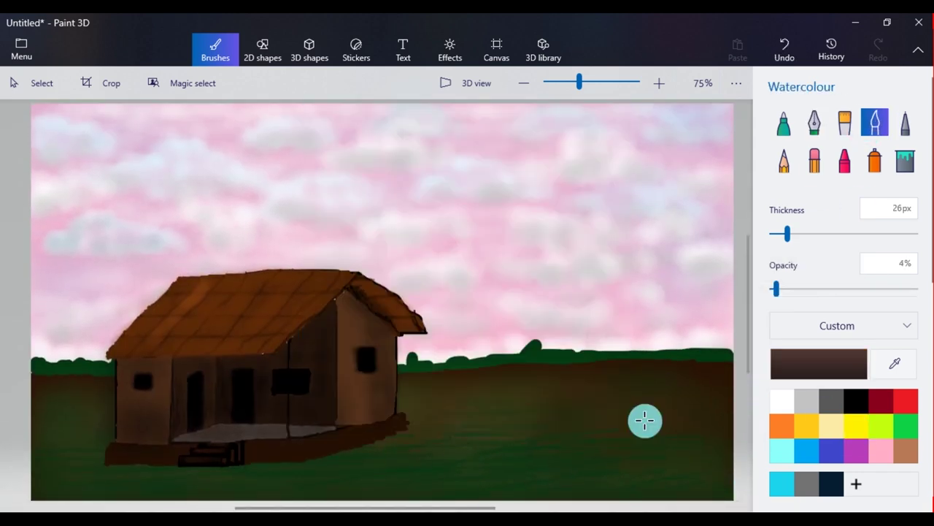
- Outline a tree with a cut branch and forked top on the right in dark brown, using the Pixel pen at 2 px and 91% opacity
{"action": "left_click", "coordinate": [814, 123]}
{"action": "left_click_drag", "start_coordinate": [795, 286], "coordinate": [886, 289]}
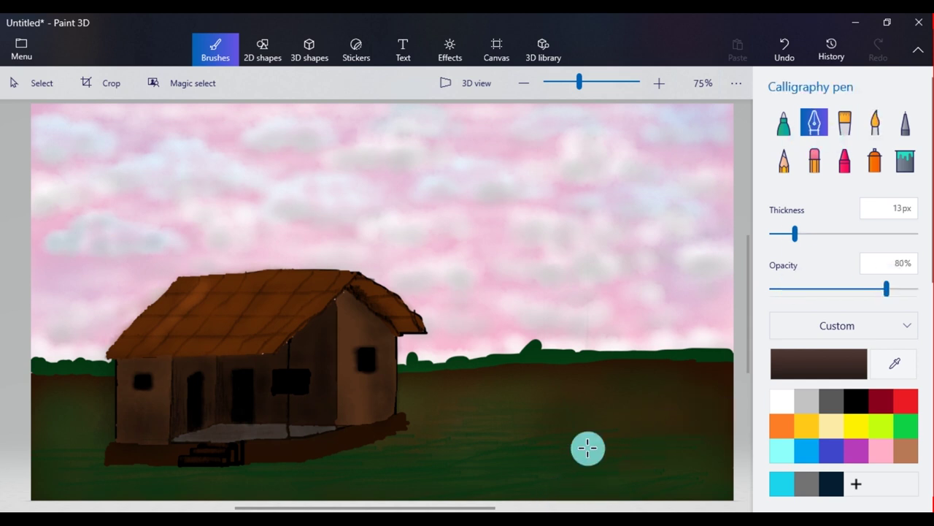
{"action": "left_click_drag", "start_coordinate": [796, 233], "coordinate": [774, 239]}
{"action": "mouse_move", "coordinate": [662, 437]}
{"action": "left_mouse_down"}
{"action": "mouse_move", "coordinate": [642, 494]}
{"action": "mouse_move", "coordinate": [646, 407]}
{"action": "left_mouse_up"}
{"action": "left_click", "coordinate": [908, 124]}
{"action": "left_click", "coordinate": [776, 239]}
{"action": "left_click", "coordinate": [904, 290]}
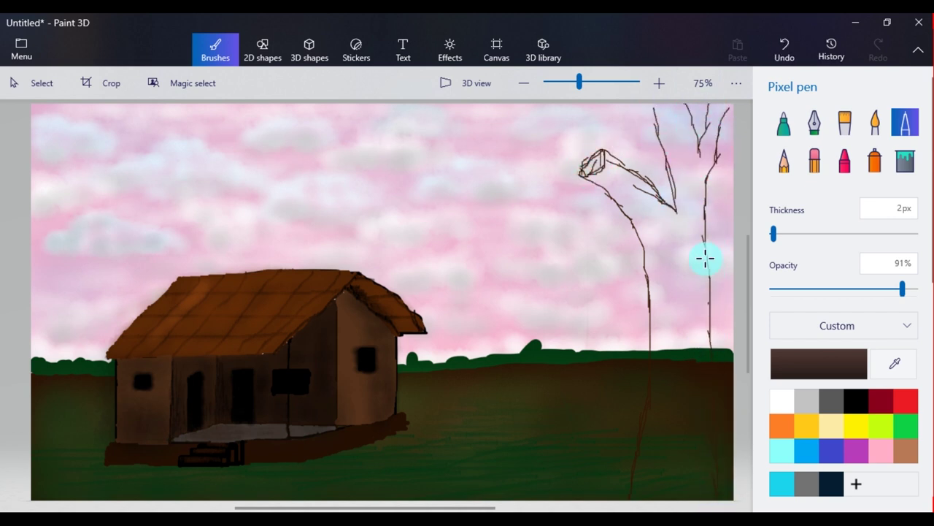
- Fill the tree's lower trunk in dark brown with the Pixel pen, increasing the thickness from 11 to 26 px
{"action": "left_click", "coordinate": [787, 234]}
{"action": "mouse_move", "coordinate": [659, 422]}
{"action": "left_mouse_down"}
{"action": "mouse_move", "coordinate": [631, 499]}
{"action": "mouse_move", "coordinate": [653, 386]}
{"action": "left_mouse_up"}
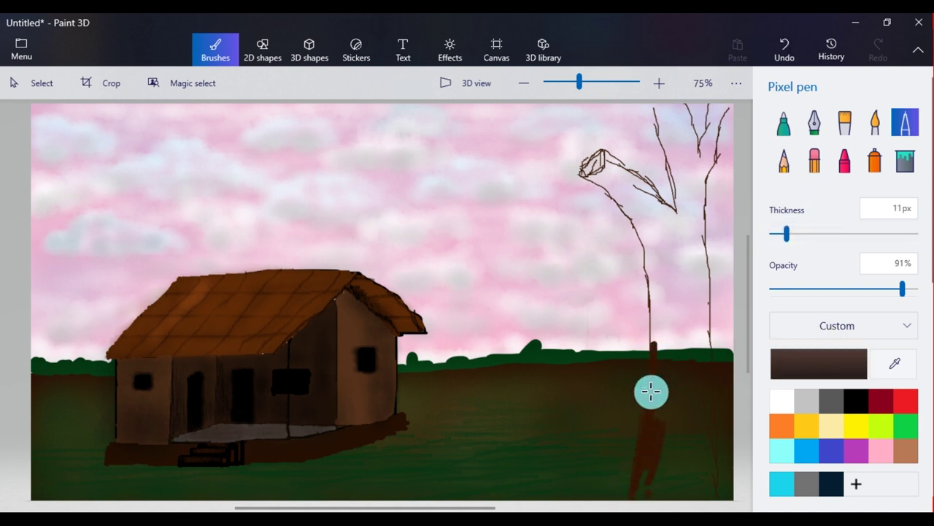
{"action": "left_click_drag", "start_coordinate": [787, 234], "coordinate": [793, 233]}
{"action": "left_click_drag", "start_coordinate": [683, 261], "coordinate": [678, 331]}
{"action": "left_click_drag", "start_coordinate": [793, 233], "coordinate": [809, 233]}
{"action": "left_click_drag", "start_coordinate": [667, 256], "coordinate": [665, 350]}
- Raise the Pixel pen opacity to 100% and fill the upper trunk, cut branch and forked branches
{"action": "left_click_drag", "start_coordinate": [902, 289], "coordinate": [916, 290]}
{"action": "mouse_move", "coordinate": [666, 254]}
{"action": "left_mouse_down"}
{"action": "mouse_move", "coordinate": [665, 337]}
{"action": "mouse_move", "coordinate": [657, 285]}
{"action": "mouse_move", "coordinate": [645, 444]}
{"action": "mouse_move", "coordinate": [663, 457]}
{"action": "mouse_move", "coordinate": [652, 448]}
{"action": "mouse_move", "coordinate": [671, 291]}
{"action": "mouse_move", "coordinate": [711, 455]}
{"action": "mouse_move", "coordinate": [693, 389]}
{"action": "mouse_move", "coordinate": [698, 226]}
{"action": "left_mouse_up"}
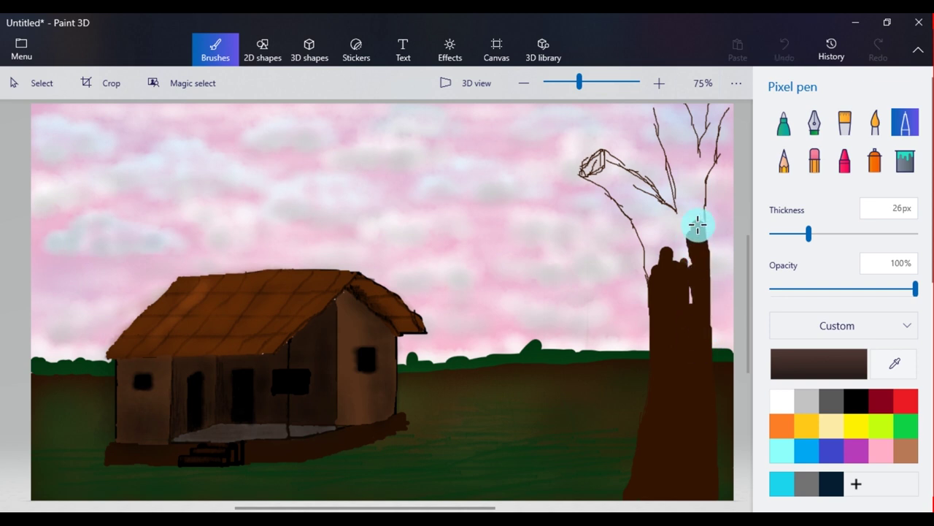
{"action": "mouse_move", "coordinate": [601, 173]}
{"action": "left_mouse_down"}
{"action": "mouse_move", "coordinate": [652, 270]}
{"action": "mouse_move", "coordinate": [642, 192]}
{"action": "mouse_move", "coordinate": [617, 172]}
{"action": "mouse_move", "coordinate": [675, 240]}
{"action": "left_mouse_up"}
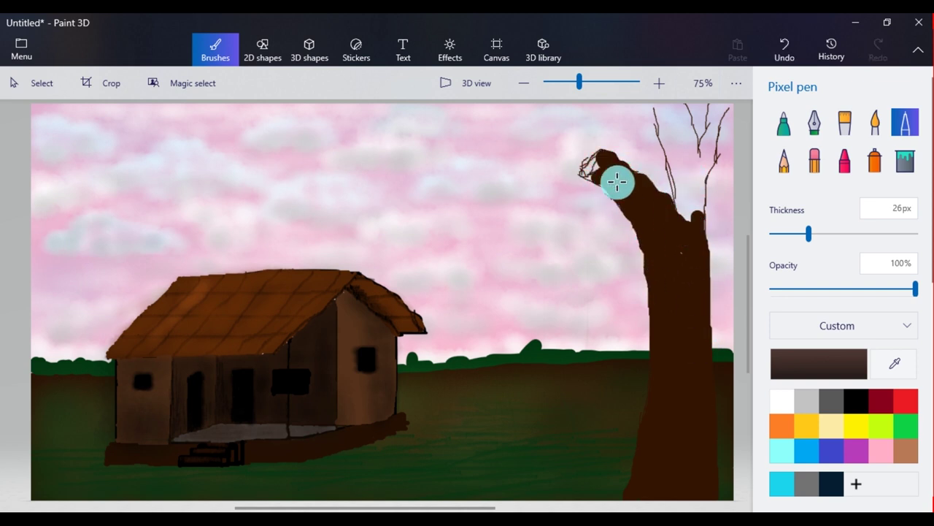
{"action": "mouse_move", "coordinate": [684, 206]}
{"action": "left_mouse_down"}
{"action": "mouse_move", "coordinate": [678, 135]}
{"action": "mouse_move", "coordinate": [658, 109]}
{"action": "mouse_move", "coordinate": [689, 153]}
{"action": "mouse_move", "coordinate": [683, 117]}
{"action": "mouse_move", "coordinate": [701, 218]}
{"action": "mouse_move", "coordinate": [708, 148]}
{"action": "left_mouse_up"}
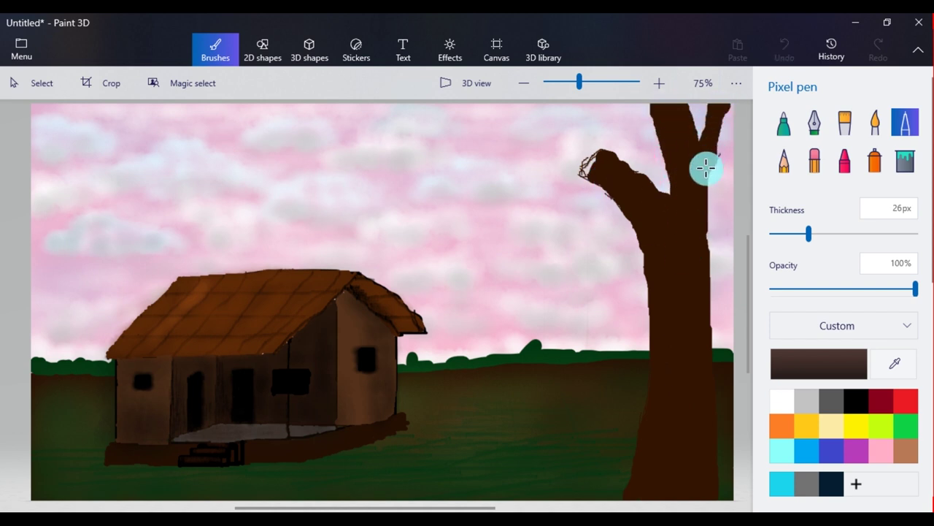
- Blacken the cut end of the branch with the Pixel pen and try thin black lines down the trunk's left edge
{"action": "left_click", "coordinate": [783, 160]}
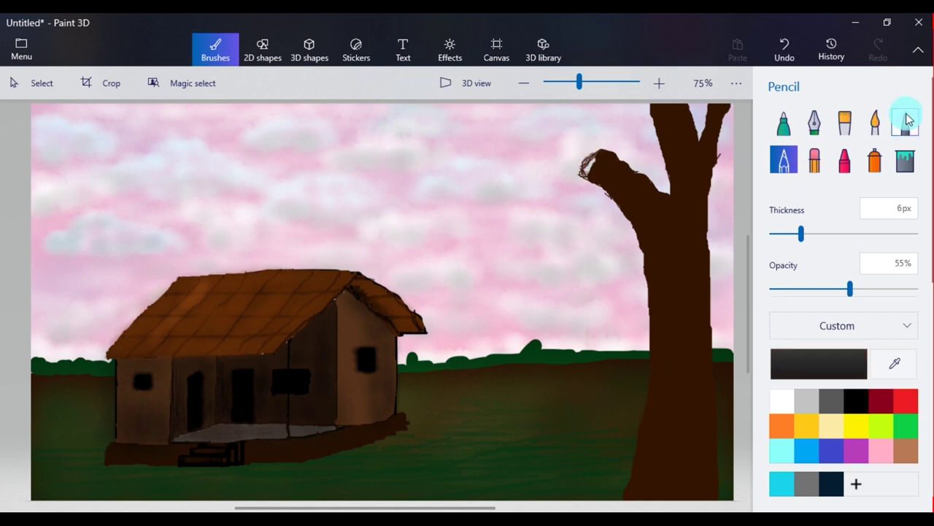
{"action": "left_click", "coordinate": [905, 121]}
{"action": "left_click_drag", "start_coordinate": [596, 154], "coordinate": [597, 172]}
{"action": "left_click_drag", "start_coordinate": [779, 238], "coordinate": [774, 241]}
{"action": "mouse_move", "coordinate": [627, 216]}
{"action": "left_mouse_down"}
{"action": "mouse_move", "coordinate": [649, 277]}
{"action": "mouse_move", "coordinate": [656, 371]}
{"action": "mouse_move", "coordinate": [628, 499]}
{"action": "left_mouse_up"}
- Sample the roof's orange-brown and draw 1 px bark lines along the cut branch and the trunk's left edge
{"action": "left_click_drag", "start_coordinate": [774, 234], "coordinate": [761, 244]}
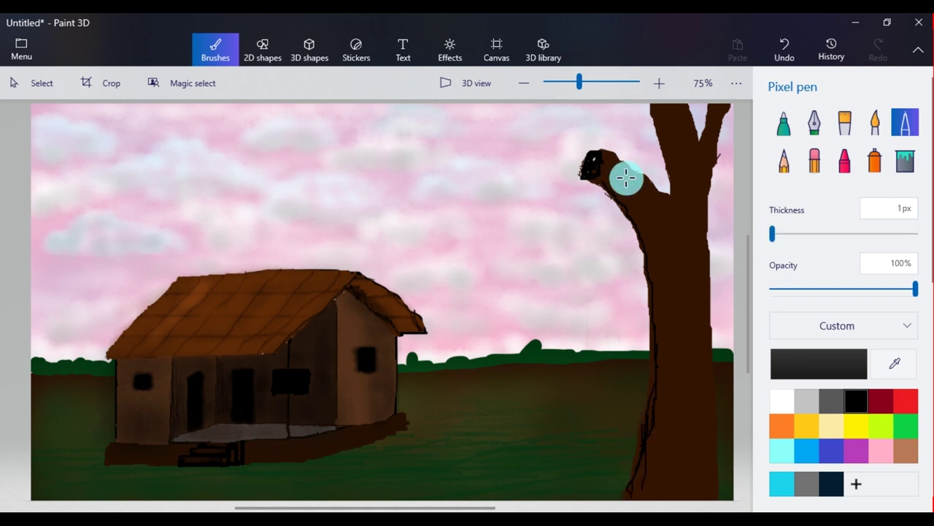
{"action": "left_click", "coordinate": [892, 364]}
{"action": "left_click", "coordinate": [346, 307]}
{"action": "left_click_drag", "start_coordinate": [602, 180], "coordinate": [616, 204]}
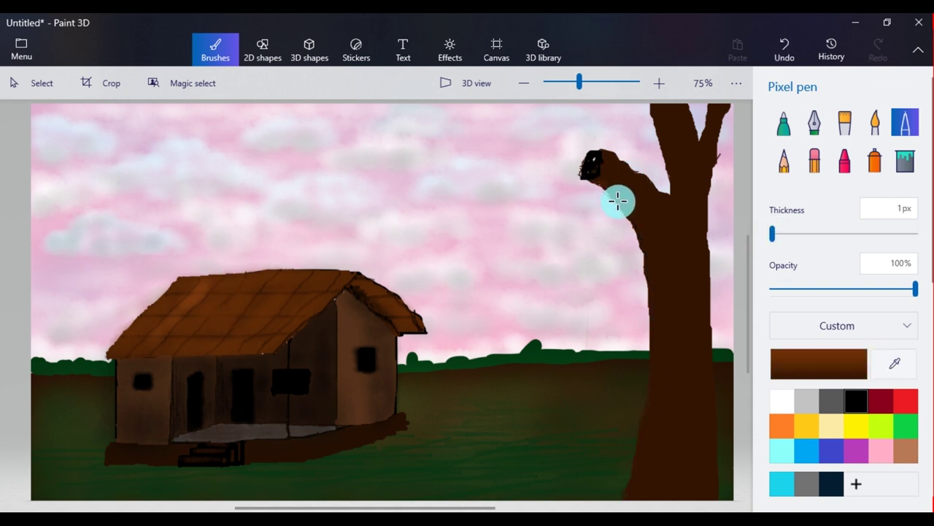
{"action": "mouse_move", "coordinate": [650, 255]}
{"action": "left_mouse_down"}
{"action": "mouse_move", "coordinate": [657, 344]}
{"action": "mouse_move", "coordinate": [668, 304]}
{"action": "mouse_move", "coordinate": [654, 284]}
{"action": "mouse_move", "coordinate": [659, 396]}
{"action": "mouse_move", "coordinate": [629, 488]}
{"action": "mouse_move", "coordinate": [650, 414]}
{"action": "mouse_move", "coordinate": [635, 484]}
{"action": "left_mouse_up"}
{"action": "mouse_move", "coordinate": [656, 420]}
{"action": "left_mouse_down"}
{"action": "mouse_move", "coordinate": [637, 498]}
{"action": "mouse_move", "coordinate": [643, 486]}
{"action": "left_mouse_up"}
{"action": "left_click_drag", "start_coordinate": [655, 351], "coordinate": [653, 396]}
{"action": "left_click_drag", "start_coordinate": [650, 250], "coordinate": [659, 289]}
- Mix a darker brown and add bark lines from the cut branch down the left side of the trunk
{"action": "left_click", "coordinate": [775, 365]}
{"action": "left_click", "coordinate": [518, 263]}
{"action": "left_click", "coordinate": [398, 407]}
{"action": "left_click", "coordinate": [781, 366]}
{"action": "left_click", "coordinate": [517, 278]}
{"action": "left_click", "coordinate": [398, 408]}
{"action": "mouse_move", "coordinate": [607, 177]}
{"action": "left_mouse_down"}
{"action": "mouse_move", "coordinate": [668, 277]}
{"action": "mouse_move", "coordinate": [660, 400]}
{"action": "left_mouse_up"}
{"action": "left_click_drag", "start_coordinate": [649, 366], "coordinate": [658, 476]}
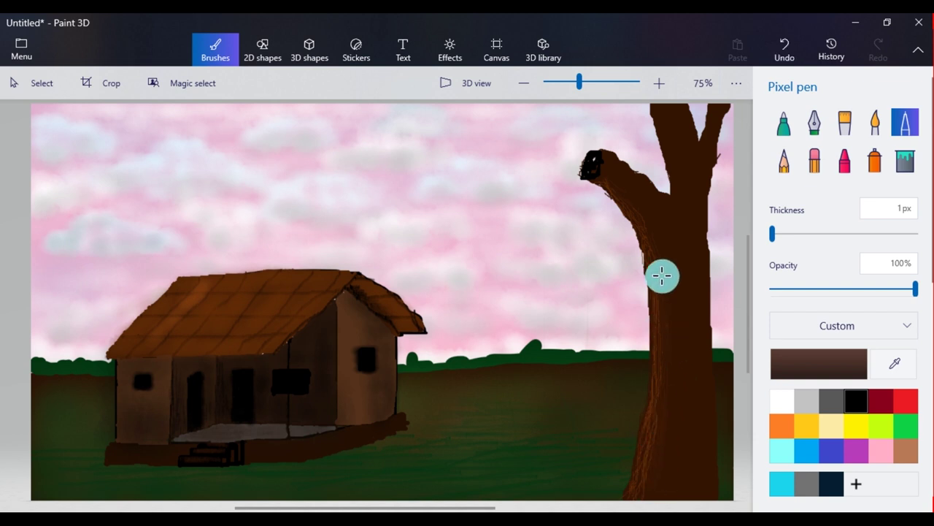
- Mix a grey-brown of Red 55, Green 42, Blue 33 and draw long bark lines down the left and middle of the trunk
{"action": "left_click", "coordinate": [781, 365]}
{"action": "left_click", "coordinate": [517, 302]}
{"action": "left_click", "coordinate": [398, 407]}
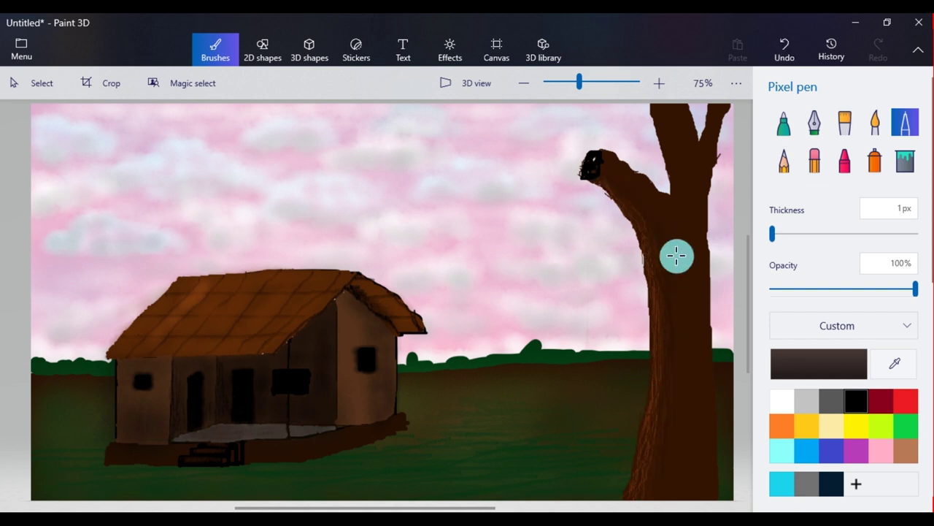
{"action": "left_click", "coordinate": [818, 363]}
{"action": "left_click_drag", "start_coordinate": [506, 306], "coordinate": [404, 292]}
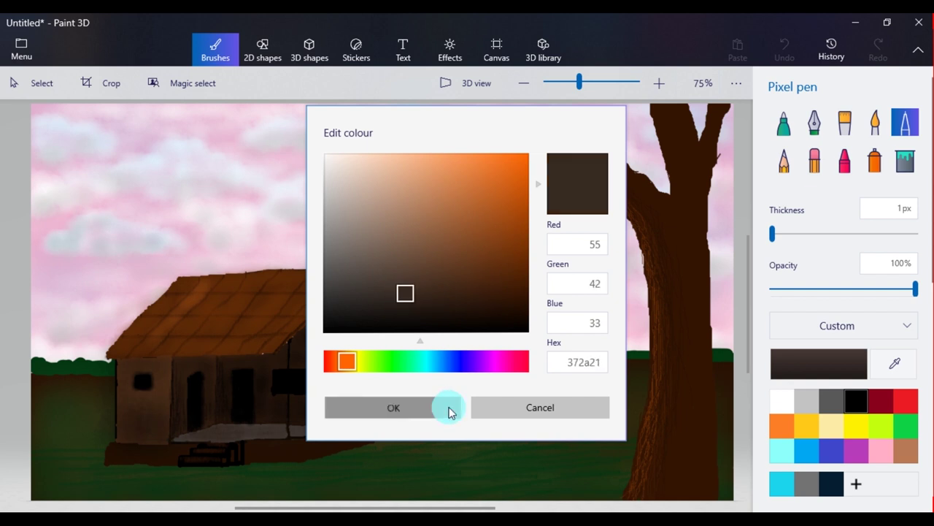
{"action": "left_click", "coordinate": [448, 408]}
{"action": "mouse_move", "coordinate": [651, 239]}
{"action": "left_mouse_down"}
{"action": "mouse_move", "coordinate": [682, 418]}
{"action": "mouse_move", "coordinate": [664, 384]}
{"action": "mouse_move", "coordinate": [664, 489]}
{"action": "left_mouse_up"}
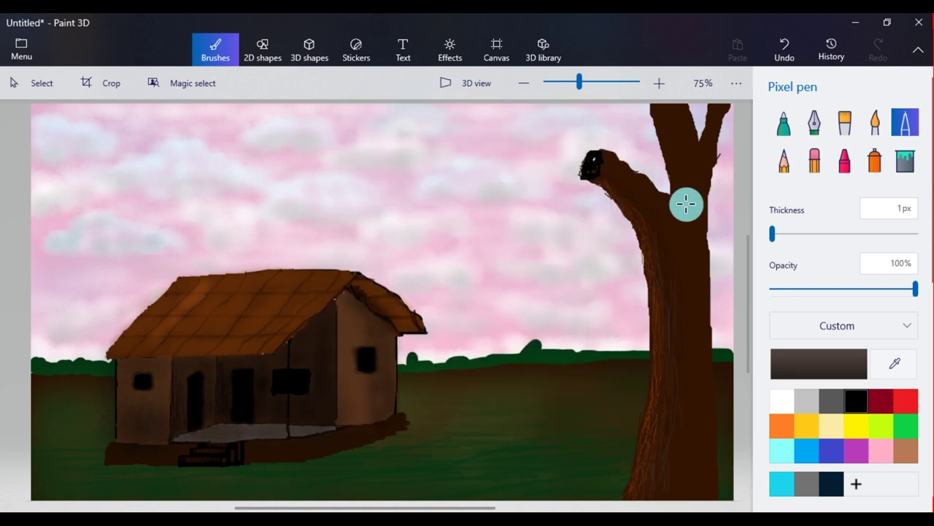
{"action": "left_click_drag", "start_coordinate": [657, 238], "coordinate": [672, 438]}
{"action": "left_click_drag", "start_coordinate": [678, 280], "coordinate": [668, 491]}
{"action": "left_click_drag", "start_coordinate": [684, 438], "coordinate": [680, 487]}
- Pick the light brown swatch and draw fine bark lines down the middle and lower part of the trunk
{"action": "left_click", "coordinate": [906, 451]}
{"action": "left_click_drag", "start_coordinate": [672, 228], "coordinate": [678, 335]}
{"action": "left_click_drag", "start_coordinate": [657, 263], "coordinate": [668, 376]}
{"action": "mouse_move", "coordinate": [671, 383]}
{"action": "left_mouse_down"}
{"action": "mouse_move", "coordinate": [682, 424]}
{"action": "mouse_move", "coordinate": [644, 489]}
{"action": "left_mouse_up"}
{"action": "left_click_drag", "start_coordinate": [671, 429], "coordinate": [661, 473]}
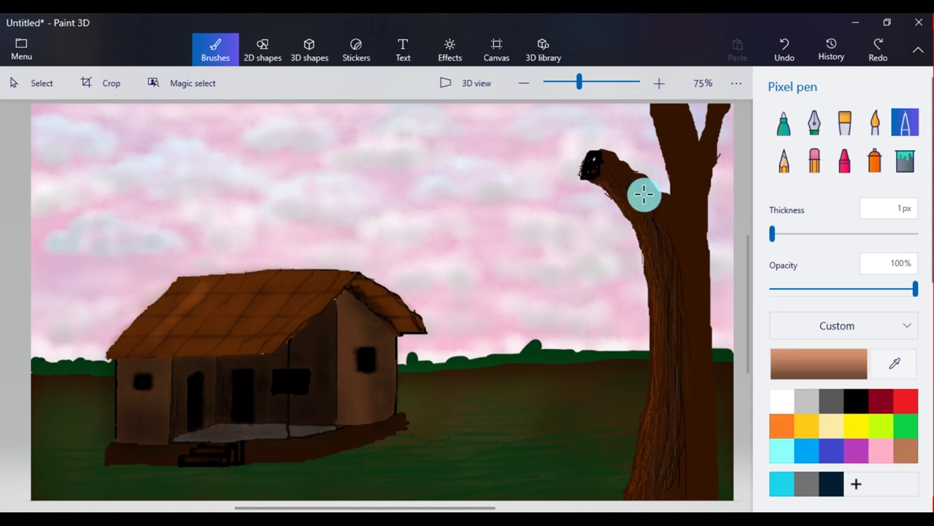
- Undo the last stroke, mix a light orange-brown and draw long 1 px bark lines down the middle and base of the large trunk
{"action": "key", "text": "ctrl+z"}
{"action": "left_click", "coordinate": [819, 364]}
{"action": "left_click", "coordinate": [504, 204]}
{"action": "left_click", "coordinate": [431, 406]}
{"action": "mouse_move", "coordinate": [657, 236]}
{"action": "left_mouse_down"}
{"action": "mouse_move", "coordinate": [674, 292]}
{"action": "mouse_move", "coordinate": [667, 386]}
{"action": "left_mouse_up"}
{"action": "left_click_drag", "start_coordinate": [671, 299], "coordinate": [672, 353]}
{"action": "left_click_drag", "start_coordinate": [663, 406], "coordinate": [650, 486]}
{"action": "left_click_drag", "start_coordinate": [683, 257], "coordinate": [691, 441]}
{"action": "mouse_move", "coordinate": [611, 174]}
{"action": "left_mouse_down"}
{"action": "mouse_move", "coordinate": [648, 194]}
{"action": "mouse_move", "coordinate": [652, 225]}
{"action": "mouse_move", "coordinate": [641, 489]}
{"action": "left_mouse_up"}
{"action": "left_click_drag", "start_coordinate": [663, 387], "coordinate": [659, 467]}
{"action": "left_click_drag", "start_coordinate": [663, 431], "coordinate": [648, 498]}
{"action": "left_click_drag", "start_coordinate": [642, 459], "coordinate": [632, 492]}
{"action": "left_click", "coordinate": [826, 376]}
{"action": "left_click_drag", "start_coordinate": [680, 253], "coordinate": [682, 433]}
- With the Watercolour brush at 11 px and 64% opacity, sample a dark tone from the bark and shade the cut branch and trunk
{"action": "left_click", "coordinate": [875, 122]}
{"action": "left_click_drag", "start_coordinate": [772, 233], "coordinate": [777, 233]}
{"action": "left_click_drag", "start_coordinate": [776, 289], "coordinate": [864, 288]}
{"action": "left_click_drag", "start_coordinate": [673, 351], "coordinate": [668, 316]}
{"action": "left_click", "coordinate": [895, 364]}
{"action": "left_click", "coordinate": [659, 314]}
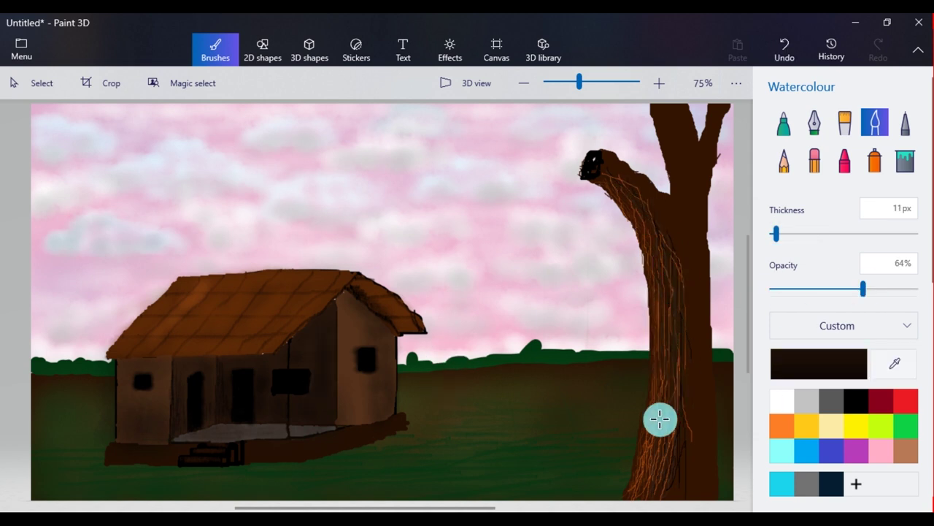
{"action": "left_click_drag", "start_coordinate": [622, 191], "coordinate": [676, 254]}
{"action": "left_click_drag", "start_coordinate": [672, 221], "coordinate": [683, 367]}
{"action": "left_click_drag", "start_coordinate": [671, 430], "coordinate": [655, 450]}
- Mix a dark brown and paint watercolour streaks along the cut branch and both upper forks of the large tree
{"action": "left_click", "coordinate": [819, 364]}
{"action": "left_click", "coordinate": [502, 294]}
{"action": "left_click", "coordinate": [393, 407]}
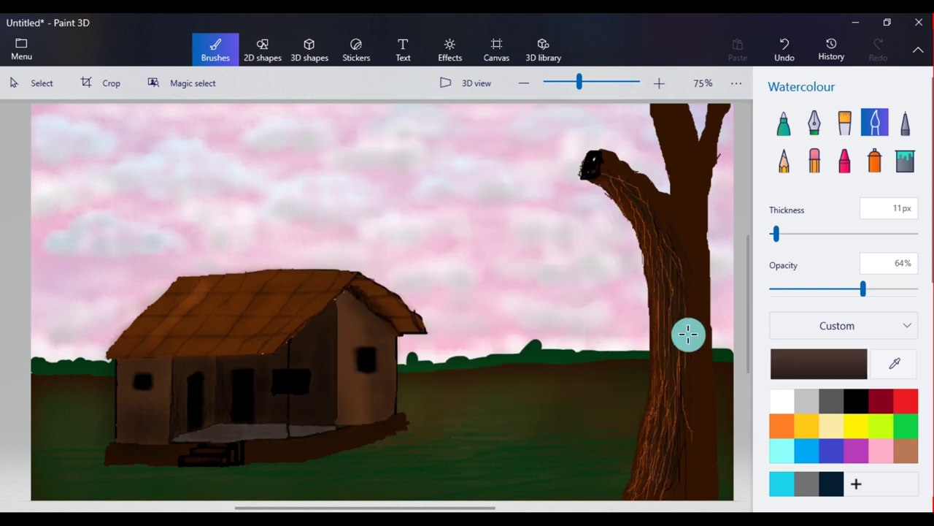
{"action": "mouse_move", "coordinate": [622, 169]}
{"action": "left_mouse_down"}
{"action": "mouse_move", "coordinate": [621, 183]}
{"action": "mouse_move", "coordinate": [691, 220]}
{"action": "left_mouse_up"}
{"action": "left_click_drag", "start_coordinate": [623, 165], "coordinate": [650, 187]}
{"action": "left_click_drag", "start_coordinate": [653, 107], "coordinate": [682, 205]}
{"action": "left_click_drag", "start_coordinate": [682, 107], "coordinate": [694, 145]}
{"action": "left_click_drag", "start_coordinate": [712, 113], "coordinate": [699, 145]}
- Lower the watercolour opacity to 33% and brush soft brown streaks down the right half of the large trunk
{"action": "left_click_drag", "start_coordinate": [863, 289], "coordinate": [818, 289]}
{"action": "left_click_drag", "start_coordinate": [698, 268], "coordinate": [700, 376]}
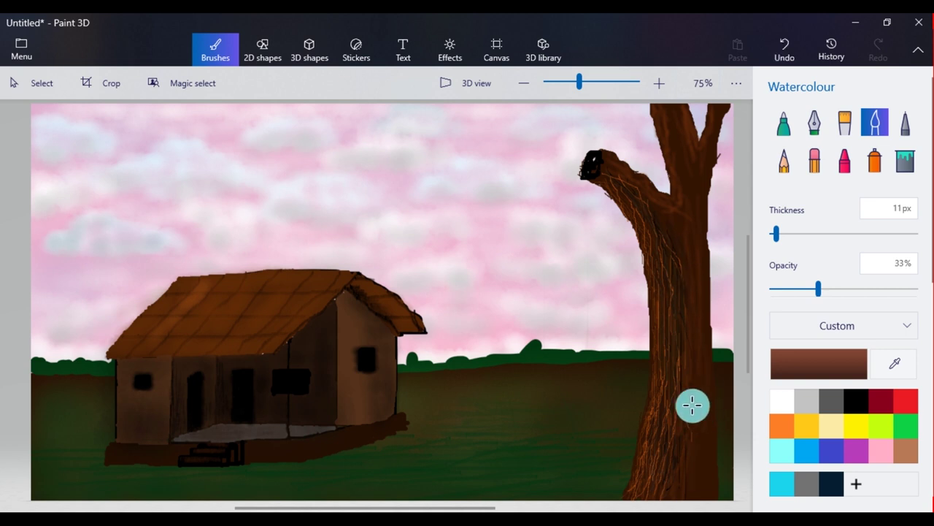
{"action": "left_click_drag", "start_coordinate": [684, 252], "coordinate": [686, 415]}
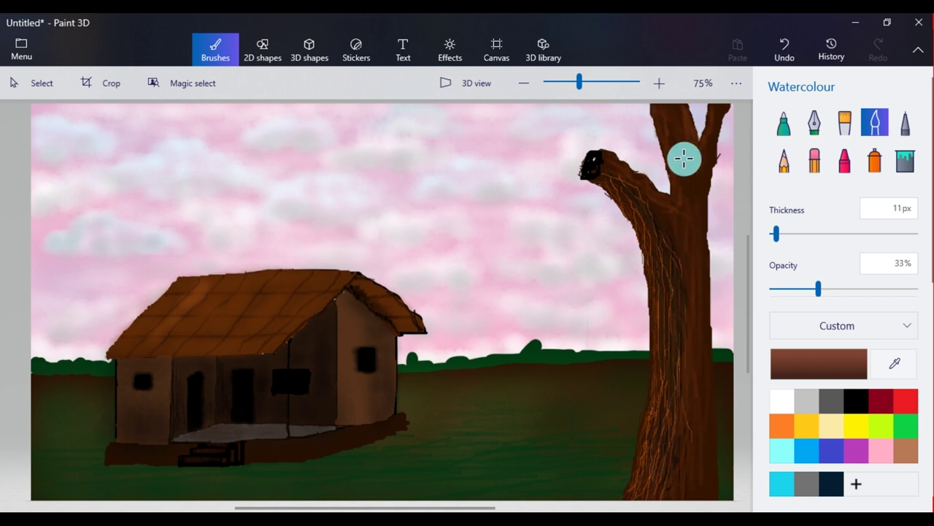
{"action": "left_click_drag", "start_coordinate": [677, 162], "coordinate": [687, 200]}
{"action": "mouse_move", "coordinate": [689, 136]}
{"action": "left_mouse_down"}
{"action": "mouse_move", "coordinate": [672, 223]}
{"action": "mouse_move", "coordinate": [681, 454]}
{"action": "mouse_move", "coordinate": [697, 436]}
{"action": "mouse_move", "coordinate": [684, 392]}
{"action": "left_mouse_up"}
{"action": "left_click_drag", "start_coordinate": [679, 311], "coordinate": [678, 399]}
- Mix a reddish brown and a darker brown, and blend watercolour streaks over the large tree's trunk and upper fork
{"action": "left_click", "coordinate": [803, 363]}
{"action": "left_click", "coordinate": [513, 247]}
{"action": "left_click", "coordinate": [393, 407]}
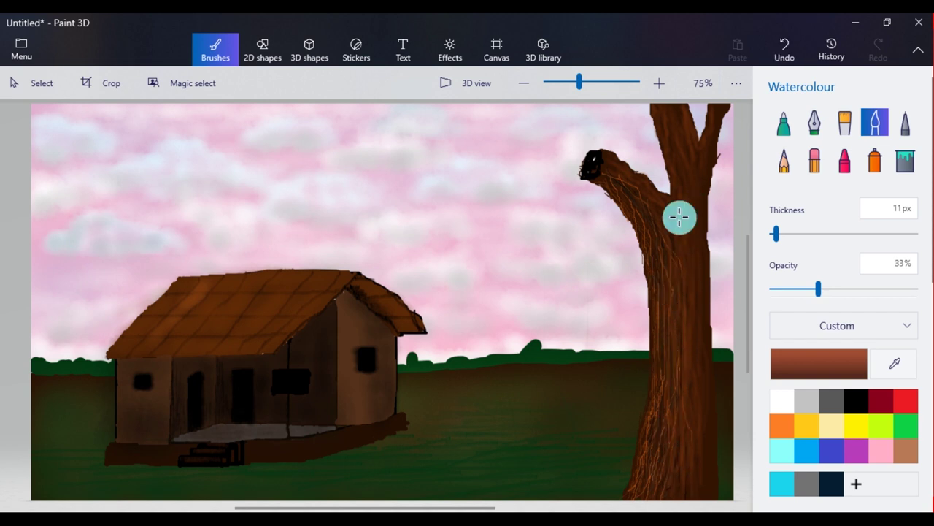
{"action": "mouse_move", "coordinate": [680, 121]}
{"action": "left_mouse_down"}
{"action": "mouse_move", "coordinate": [677, 305]}
{"action": "mouse_move", "coordinate": [689, 408]}
{"action": "left_mouse_up"}
{"action": "left_click", "coordinate": [807, 365]}
{"action": "left_click", "coordinate": [514, 281]}
{"action": "left_click", "coordinate": [393, 406]}
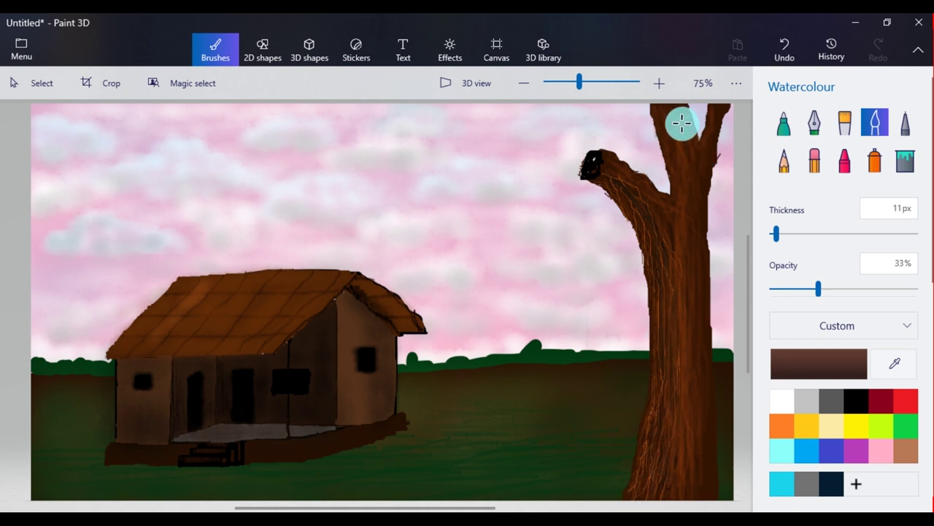
{"action": "left_click_drag", "start_coordinate": [681, 133], "coordinate": [705, 149]}
{"action": "mouse_move", "coordinate": [673, 220]}
{"action": "left_mouse_down"}
{"action": "mouse_move", "coordinate": [670, 252]}
{"action": "mouse_move", "coordinate": [670, 216]}
{"action": "left_mouse_up"}
- Sample the trunk's brown and draw a small distant tree's trunk and bare branches at the hedge with the Pixel pen, widened to 2 px
{"action": "left_click", "coordinate": [887, 362]}
{"action": "left_click", "coordinate": [685, 332]}
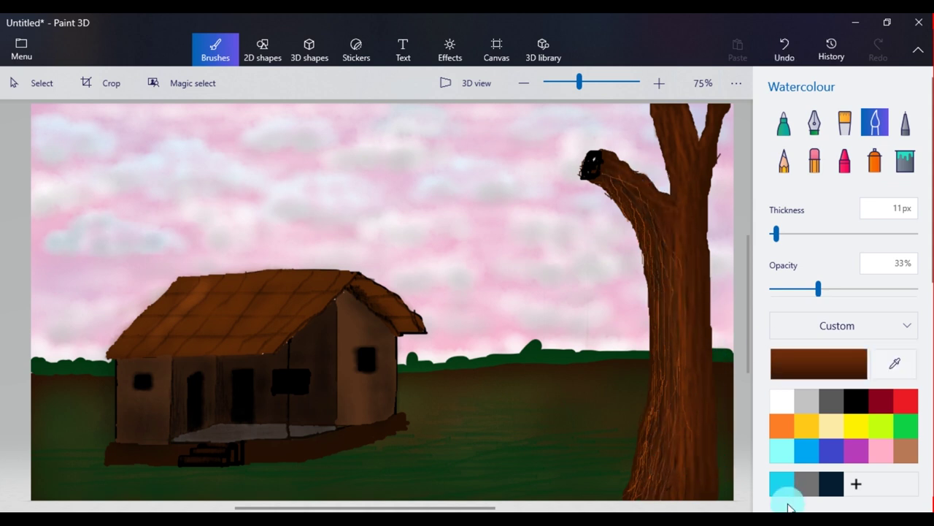
{"action": "left_click", "coordinate": [905, 122]}
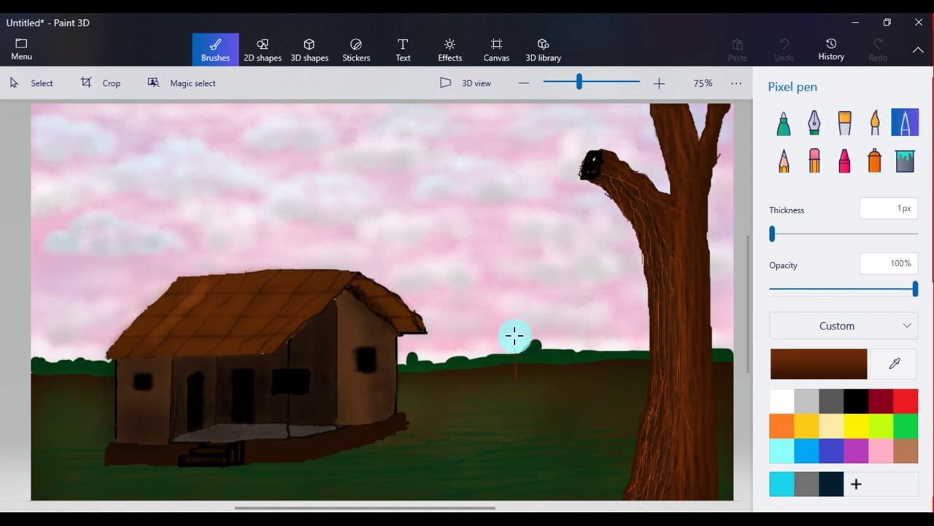
{"action": "left_click_drag", "start_coordinate": [519, 369], "coordinate": [519, 336]}
{"action": "left_click_drag", "start_coordinate": [772, 234], "coordinate": [774, 233]}
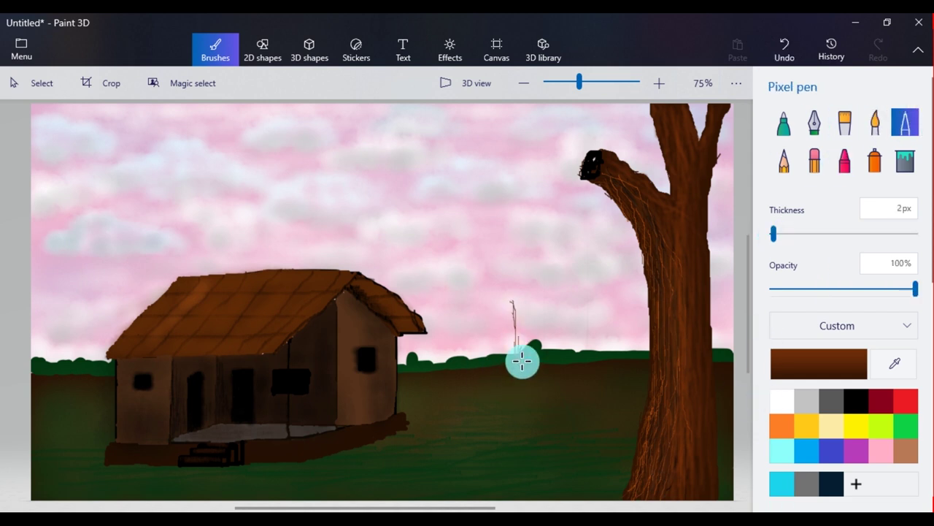
{"action": "left_click_drag", "start_coordinate": [519, 314], "coordinate": [518, 335]}
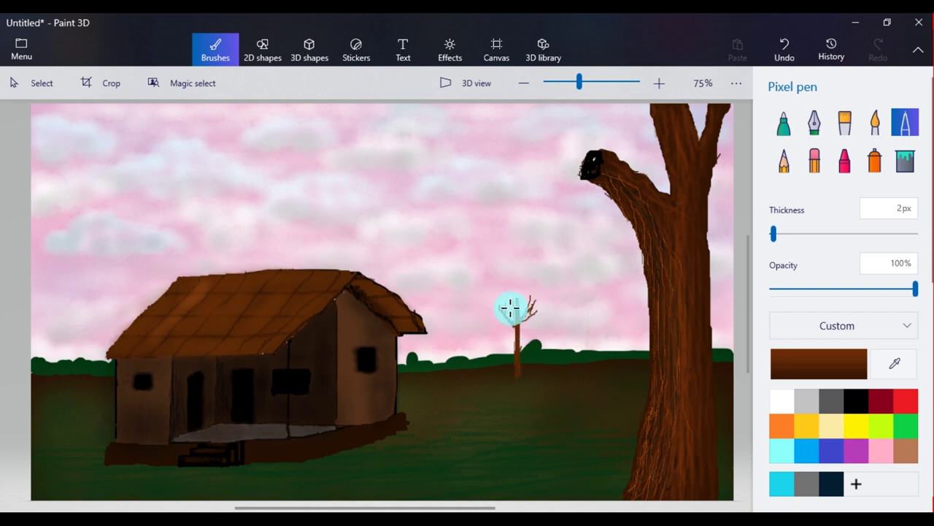
- Undo the last stroke, mix a dark green and dab foliage on the small tree with the Crayon at 13 px
{"action": "left_click", "coordinate": [839, 170]}
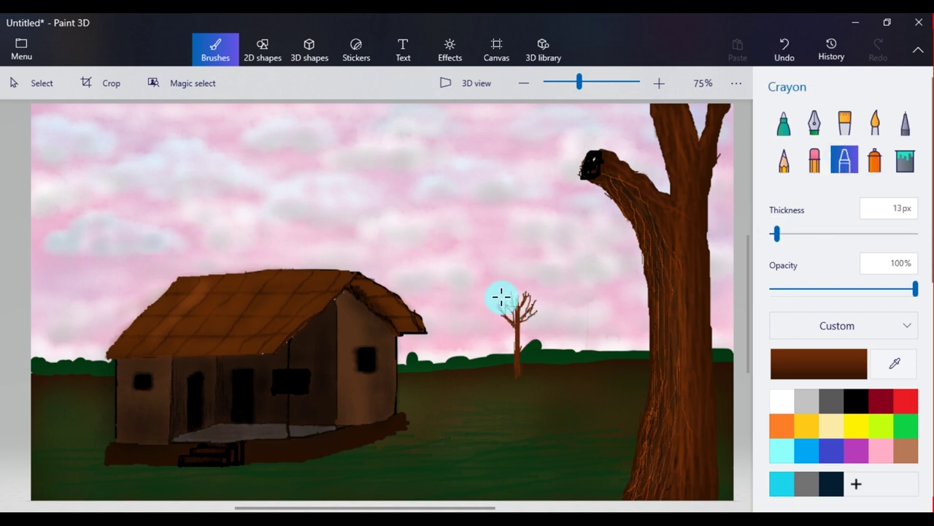
{"action": "key", "text": "ctrl+z"}
{"action": "left_click", "coordinate": [797, 361]}
{"action": "left_click", "coordinate": [402, 361]}
{"action": "left_click", "coordinate": [452, 247]}
{"action": "left_click", "coordinate": [393, 406]}
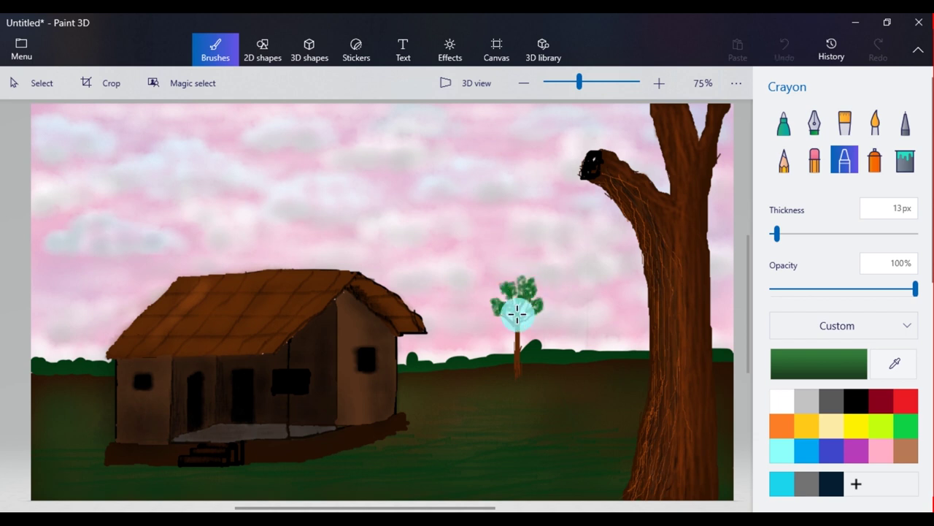
- Draw a second, smaller tree to the right with a sampled-brown 2 px Pixel pen trunk and sampled-green 13 px Crayon foliage
{"action": "left_click", "coordinate": [882, 370]}
{"action": "left_click", "coordinate": [518, 350]}
{"action": "left_click", "coordinate": [905, 122]}
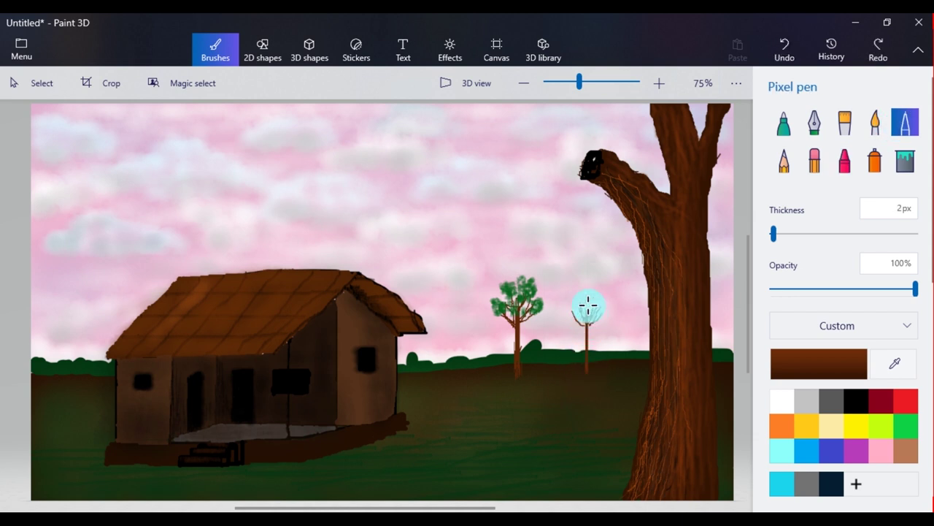
{"action": "left_click", "coordinate": [848, 165]}
{"action": "left_click", "coordinate": [895, 364]}
{"action": "left_click", "coordinate": [520, 301]}
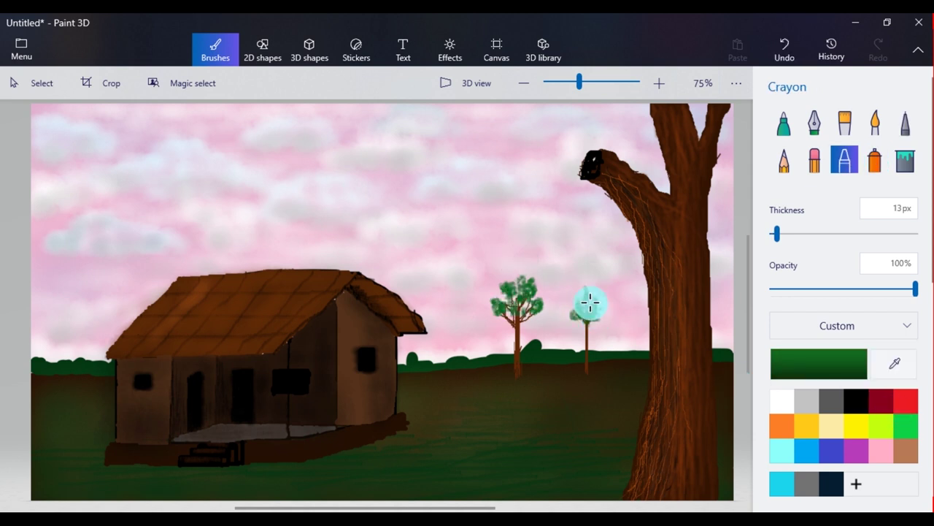
- Sample the brown and draw a taller tree's trunk and branches beside the house with the Pixel pen, thickened to 4 px
{"action": "left_click", "coordinate": [905, 122]}
{"action": "left_click", "coordinate": [895, 363]}
{"action": "left_click", "coordinate": [586, 330]}
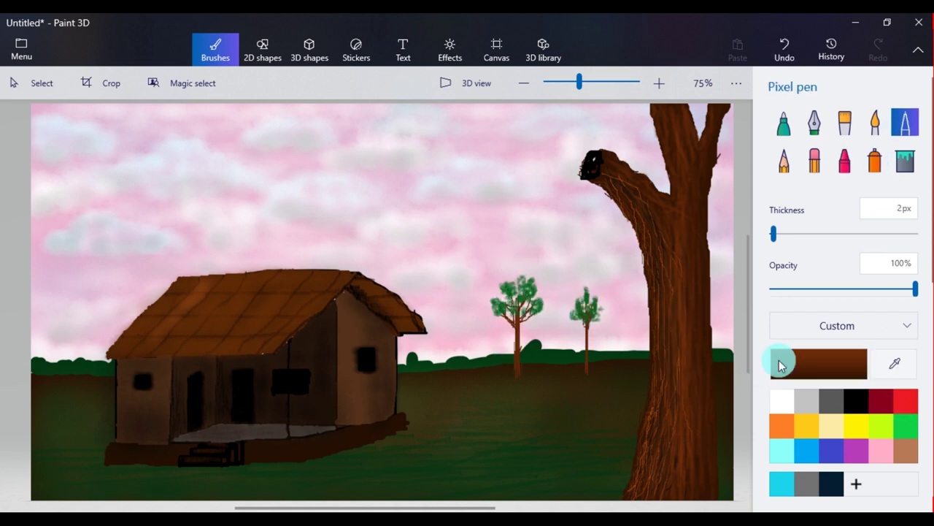
{"action": "left_click_drag", "start_coordinate": [457, 339], "coordinate": [456, 392]}
{"action": "left_click_drag", "start_coordinate": [454, 332], "coordinate": [452, 387]}
{"action": "left_click_drag", "start_coordinate": [458, 301], "coordinate": [457, 351]}
{"action": "left_click_drag", "start_coordinate": [775, 234], "coordinate": [777, 234]}
{"action": "left_click_drag", "start_coordinate": [456, 298], "coordinate": [456, 393]}
{"action": "left_click_drag", "start_coordinate": [456, 288], "coordinate": [457, 323]}
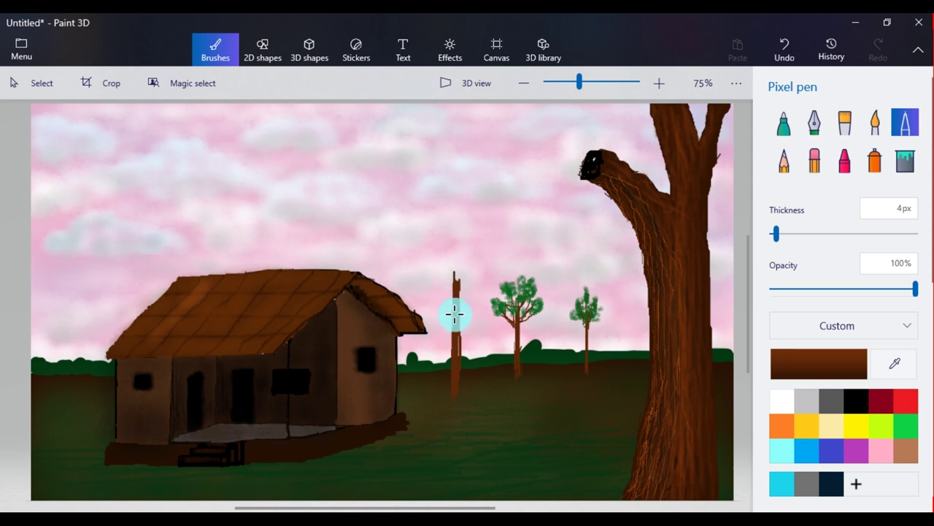
{"action": "left_click_drag", "start_coordinate": [471, 266], "coordinate": [487, 248]}
- Sample the small tree's green and dab foliage over the taller tree's branches with the 13 px Crayon
{"action": "left_click", "coordinate": [844, 161]}
{"action": "left_click", "coordinate": [895, 363]}
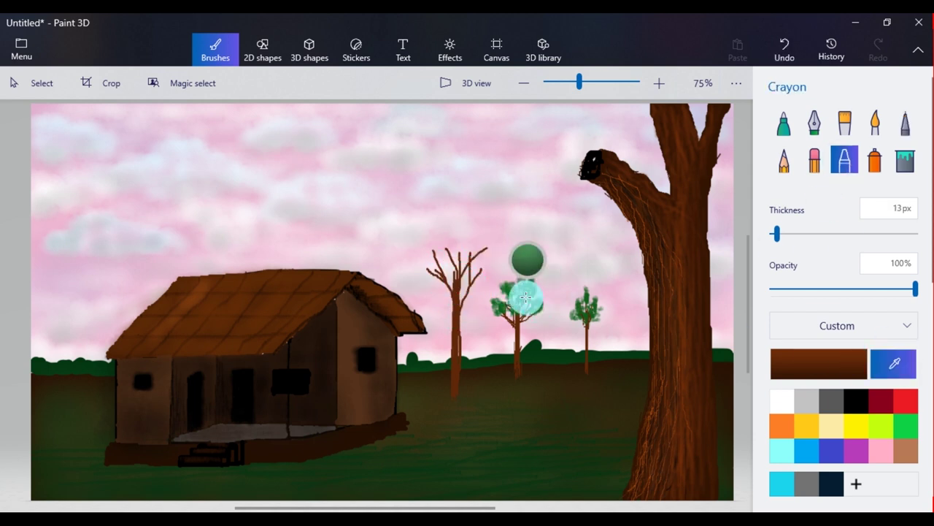
{"action": "left_click", "coordinate": [527, 296]}
{"action": "left_click_drag", "start_coordinate": [429, 241], "coordinate": [429, 256]}
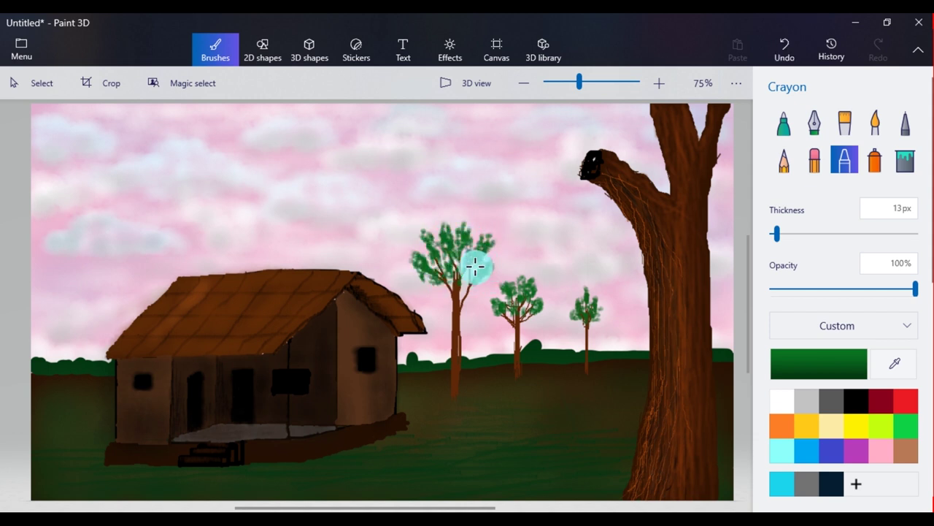
- Draw a fourth, tiny tree beside the large trunk with a sampled-brown Pixel pen stem and sampled-green Crayon foliage
{"action": "left_click", "coordinate": [905, 122]}
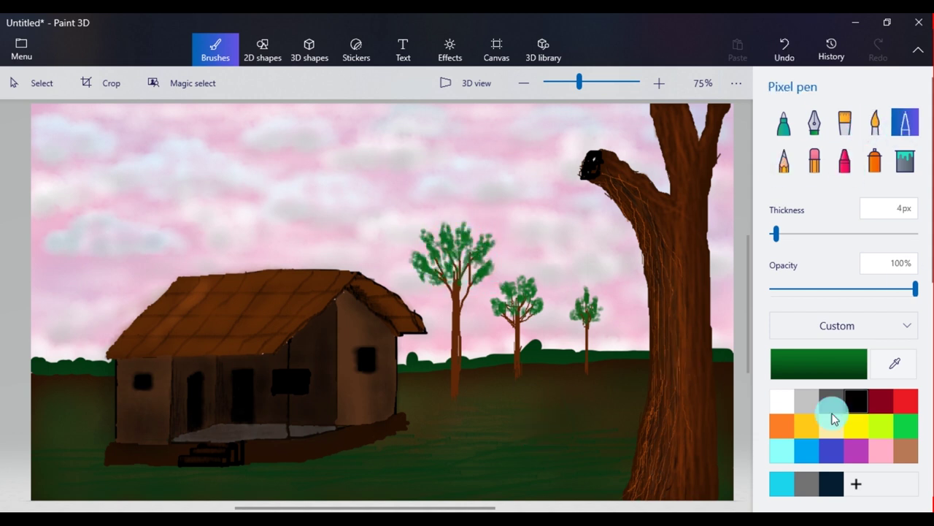
{"action": "left_click", "coordinate": [895, 363]}
{"action": "left_click", "coordinate": [588, 364]}
{"action": "left_click_drag", "start_coordinate": [625, 363], "coordinate": [629, 327]}
{"action": "left_click", "coordinate": [845, 160]}
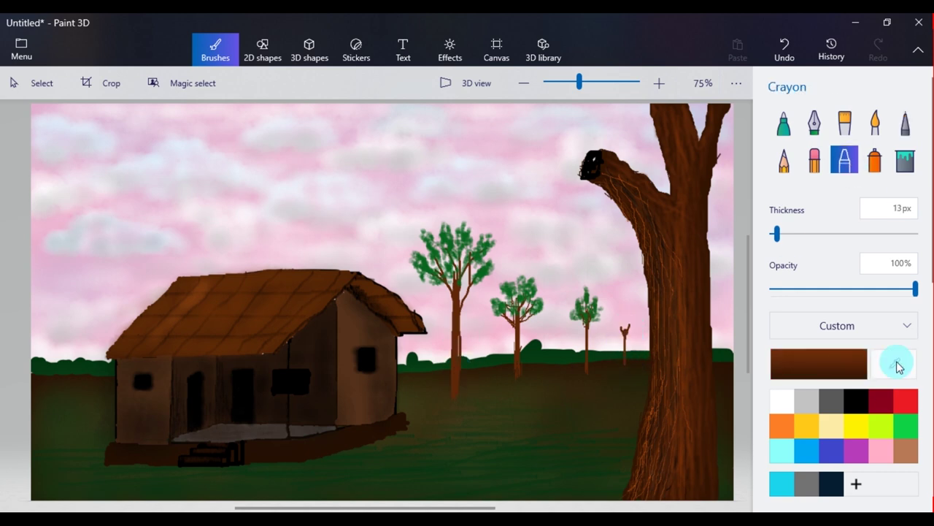
{"action": "left_click", "coordinate": [895, 364]}
{"action": "left_click", "coordinate": [465, 254]}
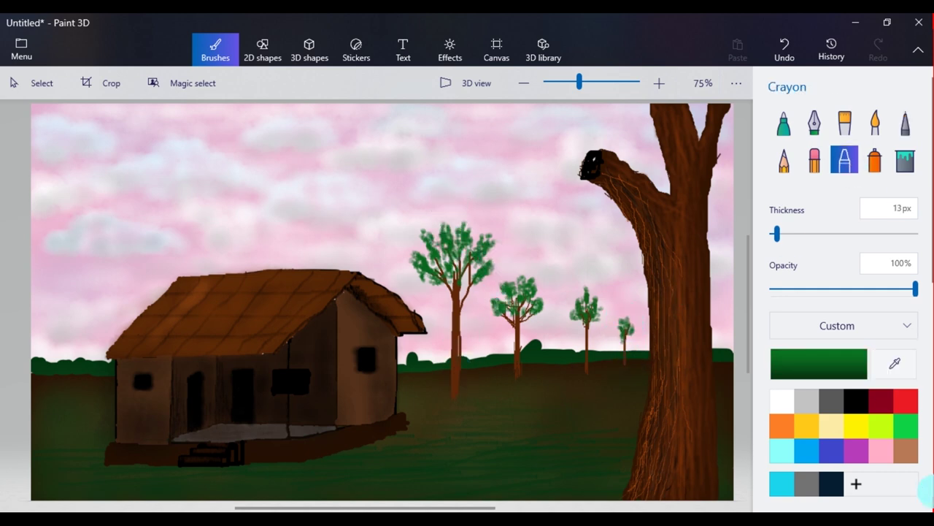
- Mix a brown from a sampled colour and sketch a dirt path with the Pixel pen from the large trunk toward the foreground
{"action": "scroll", "coordinate": [577, 349], "scroll_direction": "down", "scroll_amount": 1}
{"action": "scroll", "coordinate": [392, 326], "scroll_direction": "up", "scroll_amount": 1}
{"action": "left_click_drag", "start_coordinate": [374, 507], "coordinate": [387, 506]}
{"action": "left_click", "coordinate": [906, 123]}
{"action": "left_click", "coordinate": [895, 363]}
{"action": "left_click", "coordinate": [439, 367]}
{"action": "left_click", "coordinate": [807, 376]}
{"action": "left_click", "coordinate": [413, 277]}
{"action": "left_click", "coordinate": [392, 415]}
{"action": "mouse_move", "coordinate": [622, 363]}
{"action": "left_mouse_down"}
{"action": "mouse_move", "coordinate": [321, 498]}
{"action": "mouse_move", "coordinate": [481, 498]}
{"action": "mouse_move", "coordinate": [577, 385]}
{"action": "mouse_move", "coordinate": [432, 421]}
{"action": "left_mouse_up"}
{"action": "mouse_move", "coordinate": [483, 406]}
{"action": "left_mouse_down"}
{"action": "mouse_move", "coordinate": [414, 440]}
{"action": "mouse_move", "coordinate": [431, 437]}
{"action": "left_mouse_up"}
{"action": "left_click_drag", "start_coordinate": [554, 392], "coordinate": [439, 428]}
- Thicken the Pixel pen and fill in the dirt path down to the foreground, using a thinner tip near the horizon
{"action": "left_click_drag", "start_coordinate": [776, 234], "coordinate": [795, 235]}
{"action": "mouse_move", "coordinate": [463, 413]}
{"action": "left_mouse_down"}
{"action": "mouse_move", "coordinate": [440, 417]}
{"action": "mouse_move", "coordinate": [495, 413]}
{"action": "mouse_move", "coordinate": [384, 469]}
{"action": "mouse_move", "coordinate": [343, 496]}
{"action": "mouse_move", "coordinate": [351, 505]}
{"action": "left_mouse_up"}
{"action": "key", "text": "ctrl+z"}
{"action": "mouse_move", "coordinate": [524, 415]}
{"action": "left_mouse_down"}
{"action": "mouse_move", "coordinate": [457, 439]}
{"action": "mouse_move", "coordinate": [427, 484]}
{"action": "mouse_move", "coordinate": [558, 404]}
{"action": "left_mouse_up"}
{"action": "mouse_move", "coordinate": [516, 439]}
{"action": "left_mouse_down"}
{"action": "mouse_move", "coordinate": [497, 404]}
{"action": "mouse_move", "coordinate": [448, 421]}
{"action": "mouse_move", "coordinate": [581, 378]}
{"action": "mouse_move", "coordinate": [580, 388]}
{"action": "left_mouse_up"}
{"action": "left_click_drag", "start_coordinate": [796, 234], "coordinate": [781, 234]}
{"action": "mouse_move", "coordinate": [603, 374]}
{"action": "left_mouse_down"}
{"action": "mouse_move", "coordinate": [629, 363]}
{"action": "mouse_move", "coordinate": [501, 414]}
{"action": "left_mouse_up"}
- Mix a dark grey-brown and shade the dirt path with the Watercolour brush at 29 px and 33% opacity
{"action": "left_click", "coordinate": [875, 123]}
{"action": "left_click", "coordinate": [819, 364]}
{"action": "left_click", "coordinate": [511, 319]}
{"action": "left_click", "coordinate": [392, 407]}
{"action": "left_click_drag", "start_coordinate": [777, 234], "coordinate": [790, 234]}
{"action": "mouse_move", "coordinate": [501, 409]}
{"action": "left_mouse_down"}
{"action": "mouse_move", "coordinate": [413, 460]}
{"action": "mouse_move", "coordinate": [580, 395]}
{"action": "mouse_move", "coordinate": [362, 503]}
{"action": "left_mouse_up"}
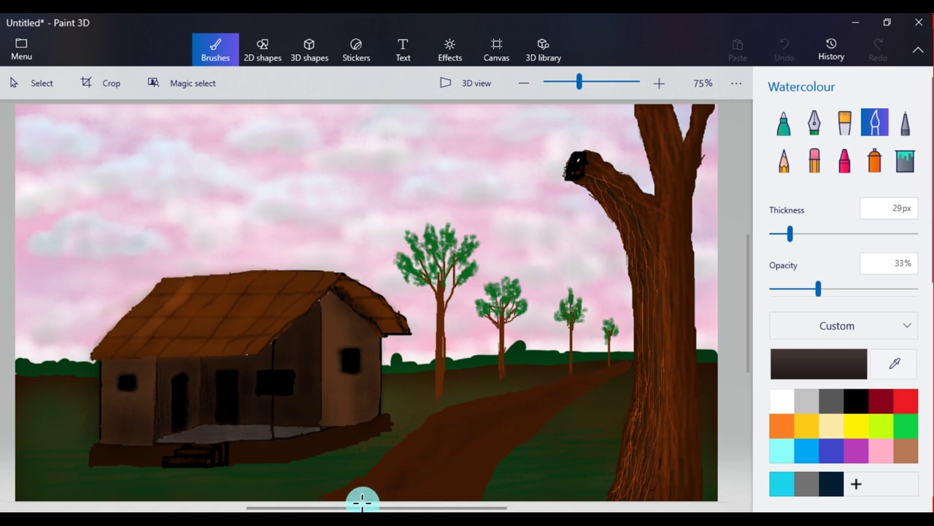
{"action": "mouse_move", "coordinate": [427, 475]}
{"action": "left_mouse_down"}
{"action": "mouse_move", "coordinate": [525, 397]}
{"action": "mouse_move", "coordinate": [590, 378]}
{"action": "mouse_move", "coordinate": [375, 469]}
{"action": "mouse_move", "coordinate": [558, 395]}
{"action": "left_mouse_up"}
- Set the Crayon to 13 px and 100% opacity and fill out the tallest distant tree's crown with dark green foliage
{"action": "left_click", "coordinate": [844, 160]}
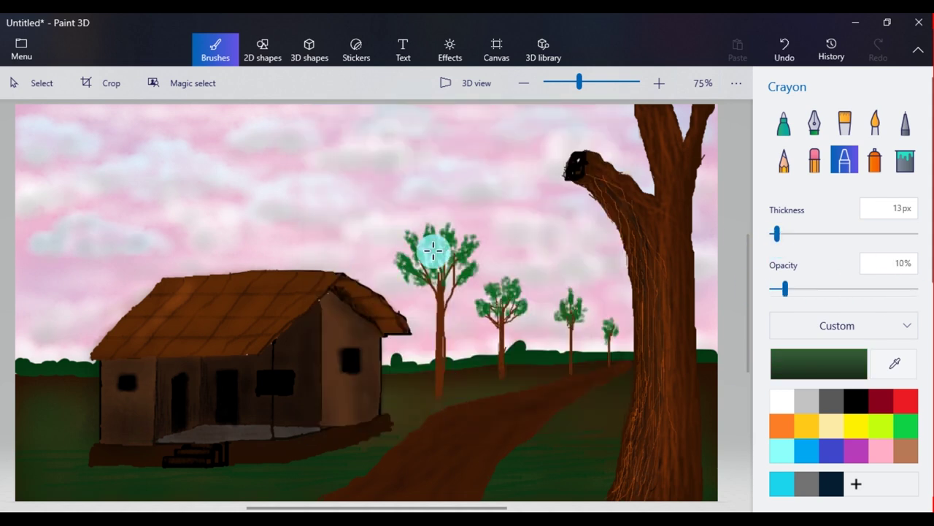
{"action": "left_click_drag", "start_coordinate": [785, 289], "coordinate": [863, 291]}
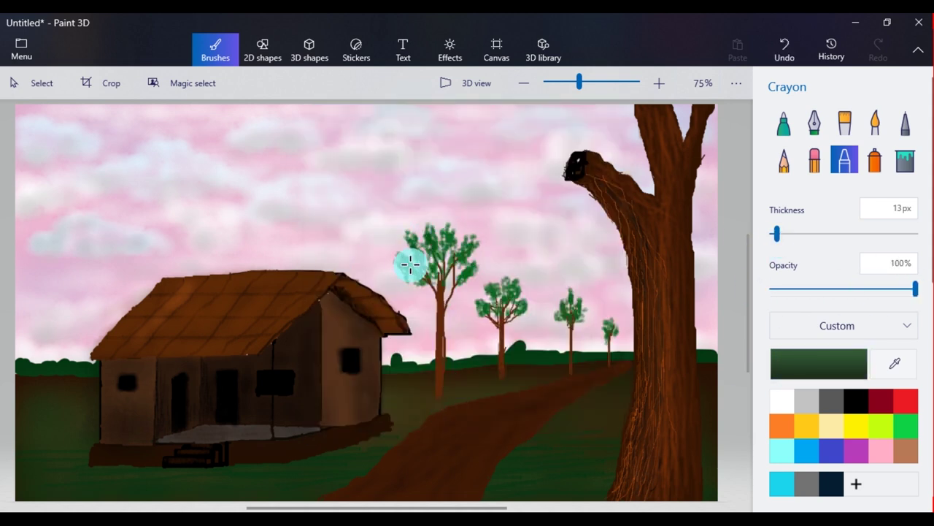
{"action": "key", "text": "ctrl+z"}
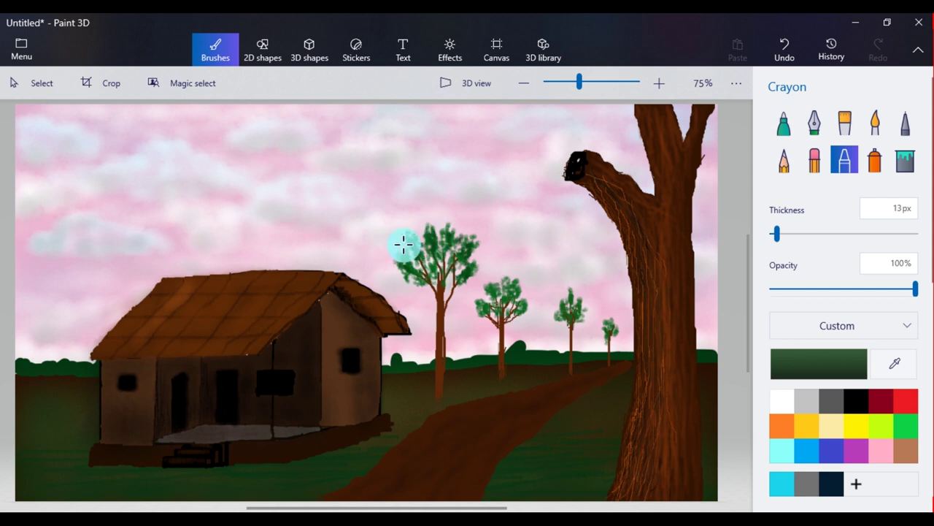
{"action": "left_click_drag", "start_coordinate": [475, 252], "coordinate": [430, 257]}
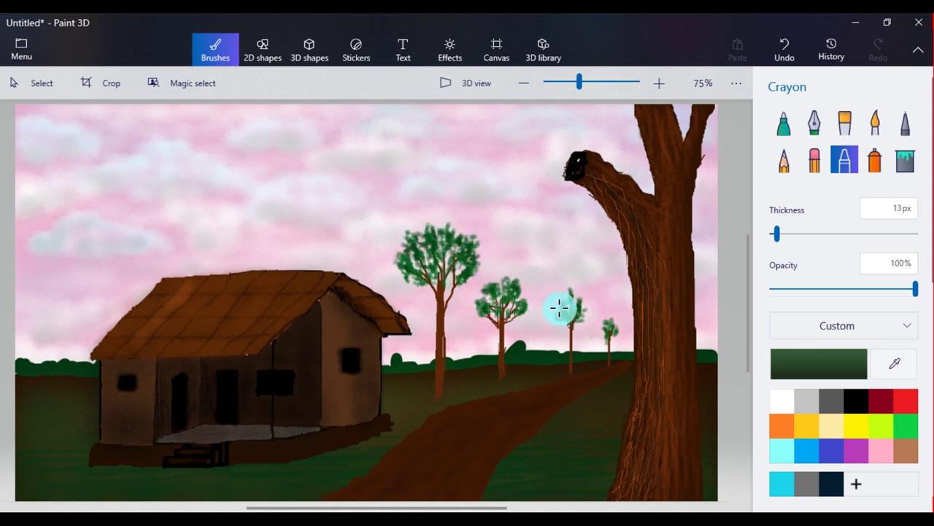
- Undo the last foliage stroke, sample the tallest distant tree's trunk brown and touch up its base with the Pixel pen
{"action": "key", "text": "ctrl+z"}
{"action": "left_click", "coordinate": [905, 123]}
{"action": "left_click", "coordinate": [894, 363]}
{"action": "left_click", "coordinate": [440, 337]}
{"action": "left_click_drag", "start_coordinate": [442, 397], "coordinate": [440, 393]}
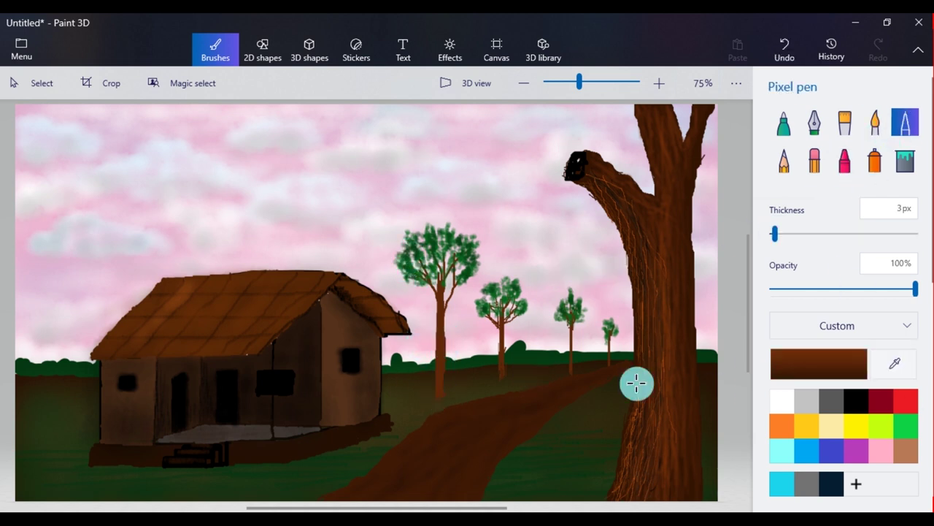
- Outline a leaning bare tree with forked branches behind the house's left side using the Pixel pen at 3 px
{"action": "left_click", "coordinate": [877, 124]}
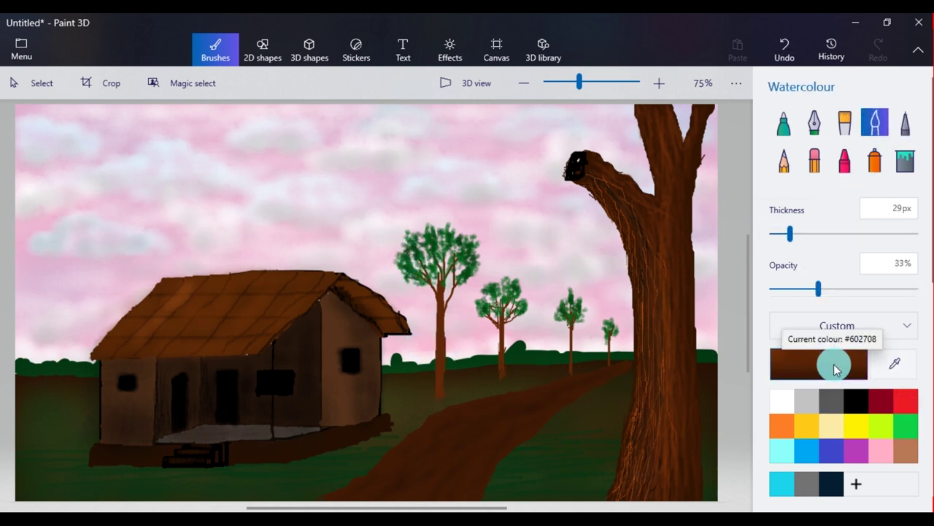
{"action": "left_click", "coordinate": [906, 123]}
{"action": "left_click_drag", "start_coordinate": [59, 423], "coordinate": [66, 357]}
{"action": "left_click_drag", "start_coordinate": [108, 232], "coordinate": [115, 200]}
{"action": "key", "text": "ctrl+z"}
{"action": "mouse_move", "coordinate": [34, 395]}
{"action": "left_mouse_down"}
{"action": "mouse_move", "coordinate": [50, 283]}
{"action": "mouse_move", "coordinate": [41, 376]}
{"action": "left_mouse_up"}
{"action": "key", "text": "ctrl+z"}
{"action": "mouse_move", "coordinate": [32, 425]}
{"action": "left_mouse_down"}
{"action": "mouse_move", "coordinate": [43, 338]}
{"action": "mouse_move", "coordinate": [71, 274]}
{"action": "left_mouse_up"}
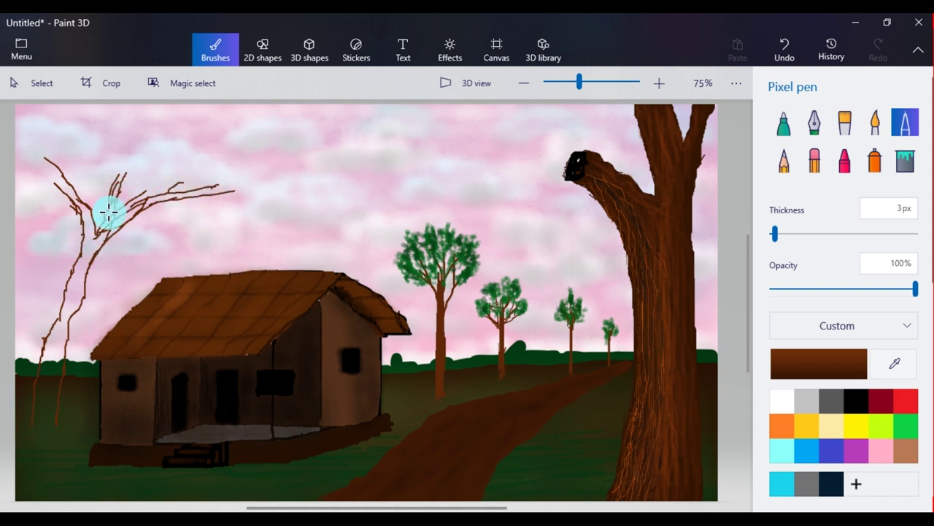
- Thicken the Pixel pen to 10 px and fill the bare tree's trunk and lower fork with brown
{"action": "left_click_drag", "start_coordinate": [775, 235], "coordinate": [786, 238]}
{"action": "left_click_drag", "start_coordinate": [54, 348], "coordinate": [33, 417]}
{"action": "mouse_move", "coordinate": [51, 387]}
{"action": "left_mouse_down"}
{"action": "mouse_move", "coordinate": [54, 412]}
{"action": "mouse_move", "coordinate": [62, 329]}
{"action": "mouse_move", "coordinate": [53, 342]}
{"action": "mouse_move", "coordinate": [86, 251]}
{"action": "mouse_move", "coordinate": [65, 300]}
{"action": "mouse_move", "coordinate": [86, 257]}
{"action": "mouse_move", "coordinate": [56, 383]}
{"action": "mouse_move", "coordinate": [73, 287]}
{"action": "mouse_move", "coordinate": [100, 242]}
{"action": "mouse_move", "coordinate": [82, 298]}
{"action": "mouse_move", "coordinate": [97, 243]}
{"action": "mouse_move", "coordinate": [133, 209]}
{"action": "mouse_move", "coordinate": [148, 209]}
{"action": "mouse_move", "coordinate": [90, 238]}
{"action": "mouse_move", "coordinate": [103, 243]}
{"action": "mouse_move", "coordinate": [93, 232]}
{"action": "mouse_move", "coordinate": [135, 210]}
{"action": "left_mouse_up"}
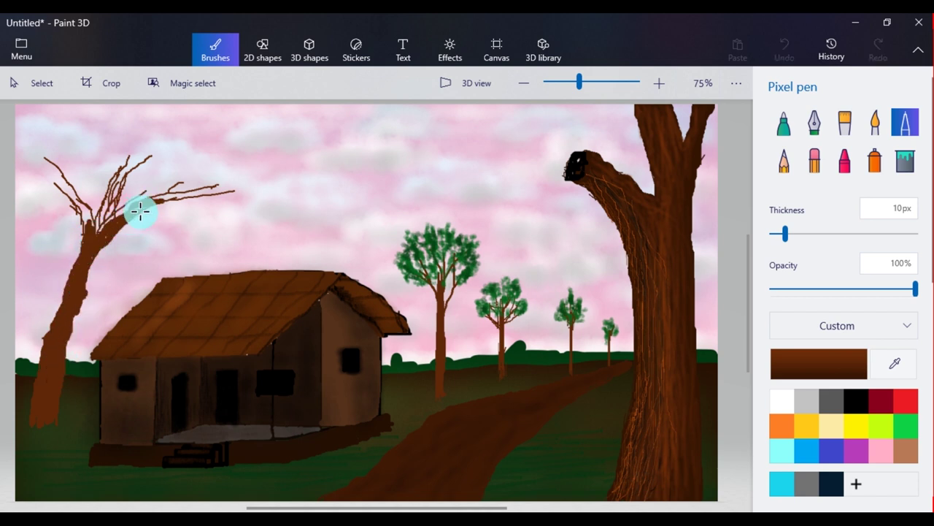
- Paint the bare tree's main branches at 10 px and add thinner outer twigs at 6 px
{"action": "left_click_drag", "start_coordinate": [227, 187], "coordinate": [234, 189]}
{"action": "left_click_drag", "start_coordinate": [173, 192], "coordinate": [256, 167]}
{"action": "mouse_move", "coordinate": [106, 217]}
{"action": "left_mouse_down"}
{"action": "mouse_move", "coordinate": [122, 173]}
{"action": "mouse_move", "coordinate": [191, 144]}
{"action": "left_mouse_up"}
{"action": "left_click_drag", "start_coordinate": [111, 181], "coordinate": [126, 135]}
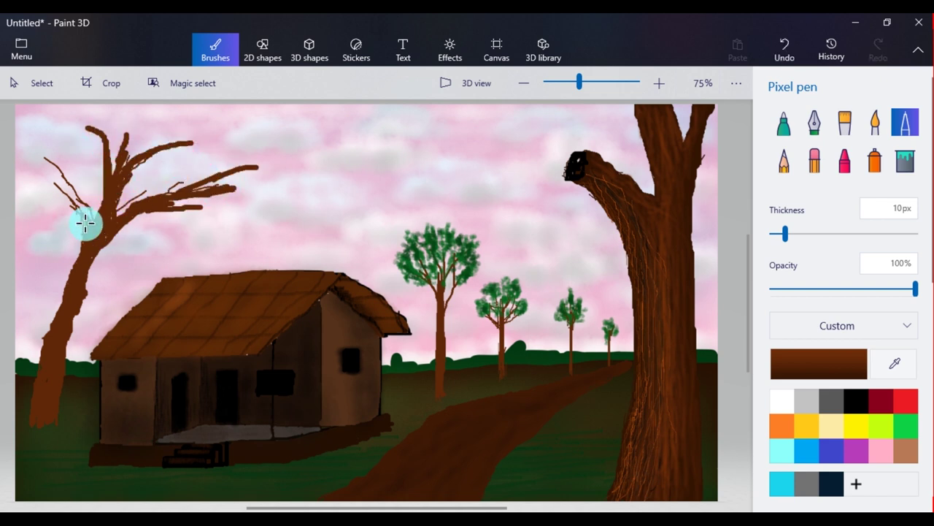
{"action": "left_click_drag", "start_coordinate": [70, 203], "coordinate": [71, 187]}
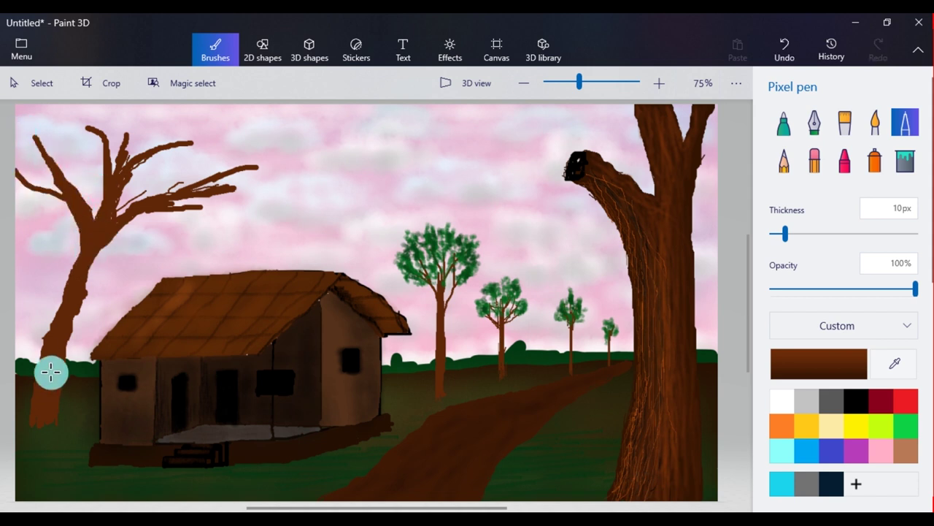
{"action": "left_click_drag", "start_coordinate": [786, 234], "coordinate": [780, 234]}
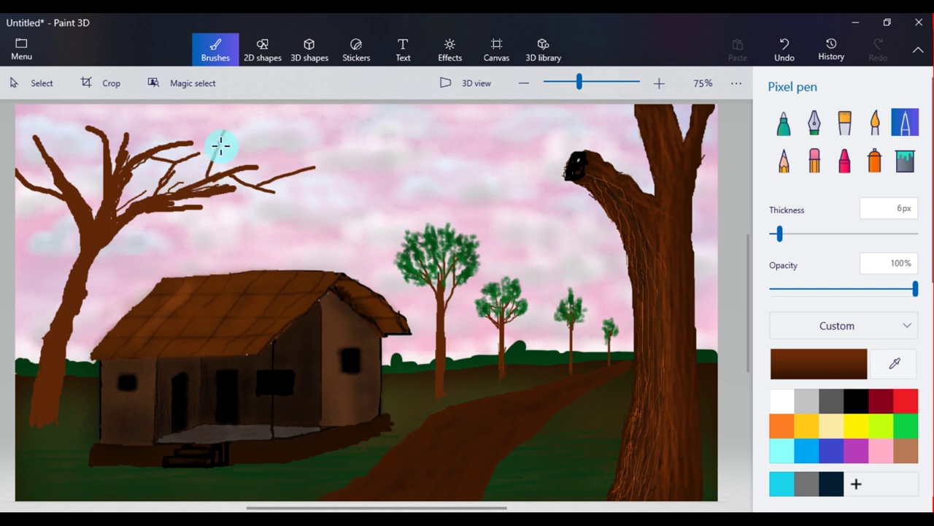
- Shade the leaning tree's trunk and fork with dark brown using the Watercolour brush at 10 px and 84% opacity
{"action": "left_click", "coordinate": [876, 122]}
{"action": "left_click_drag", "start_coordinate": [770, 237], "coordinate": [775, 235]}
{"action": "left_click", "coordinate": [819, 364]}
{"action": "left_click_drag", "start_coordinate": [518, 270], "coordinate": [389, 292]}
{"action": "left_click", "coordinate": [393, 407]}
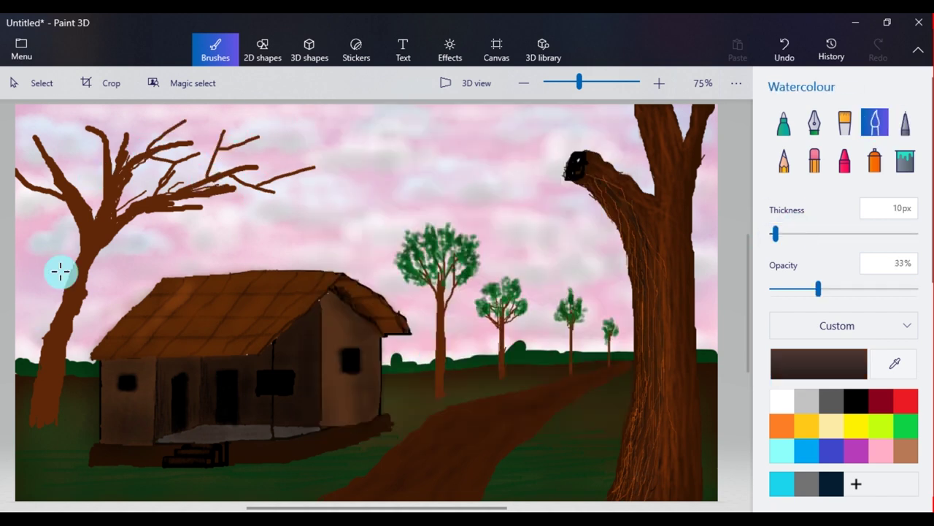
{"action": "left_click_drag", "start_coordinate": [818, 289], "coordinate": [892, 289]}
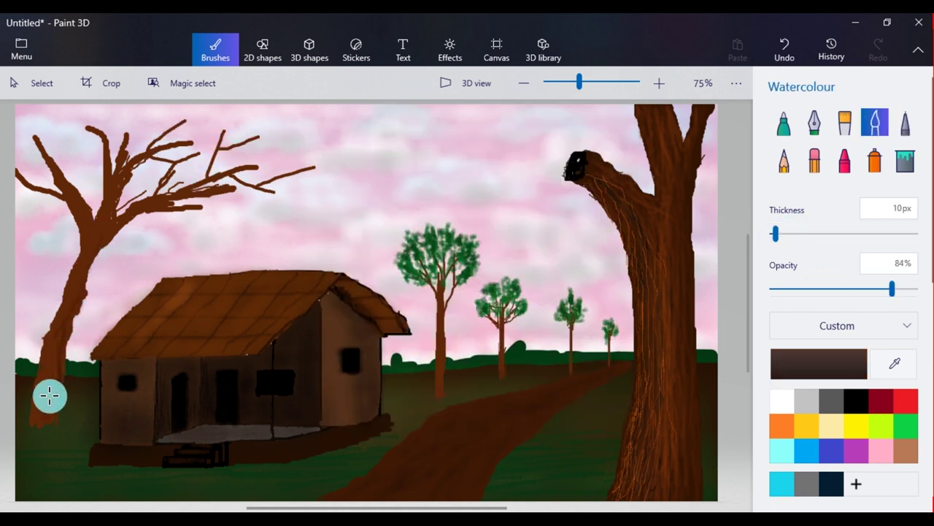
{"action": "mouse_move", "coordinate": [36, 389]}
{"action": "left_mouse_down"}
{"action": "mouse_move", "coordinate": [83, 264]}
{"action": "mouse_move", "coordinate": [45, 403]}
{"action": "left_mouse_up"}
{"action": "mouse_move", "coordinate": [113, 212]}
{"action": "left_mouse_down"}
{"action": "mouse_move", "coordinate": [90, 241]}
{"action": "mouse_move", "coordinate": [125, 222]}
{"action": "left_mouse_up"}
{"action": "left_click_drag", "start_coordinate": [75, 195], "coordinate": [89, 217]}
- Change the Watercolour brush to a muted reddish brown and reduce its thickness to 5 px
{"action": "left_click", "coordinate": [819, 364]}
{"action": "left_click", "coordinate": [387, 416]}
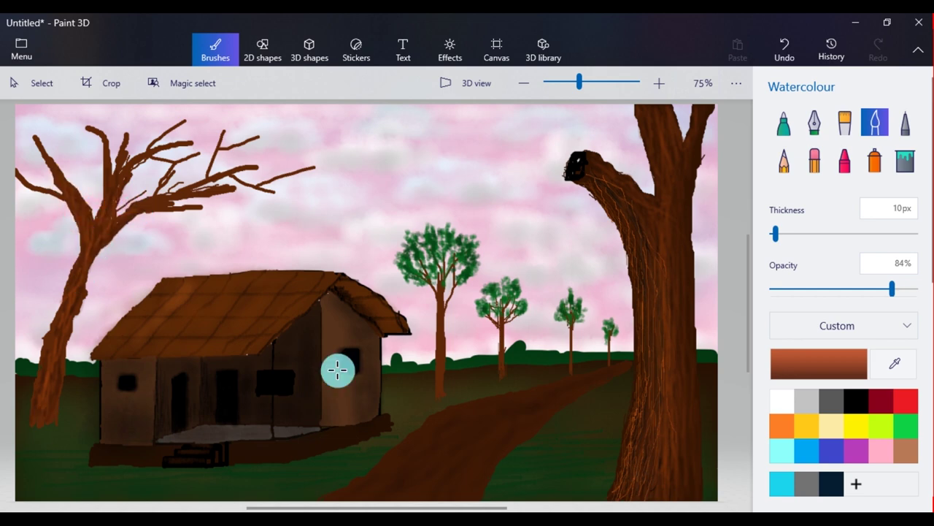
{"action": "left_click", "coordinate": [819, 363]}
{"action": "left_click", "coordinate": [512, 255]}
{"action": "left_click", "coordinate": [399, 408]}
{"action": "left_click_drag", "start_coordinate": [775, 233], "coordinate": [770, 235]}
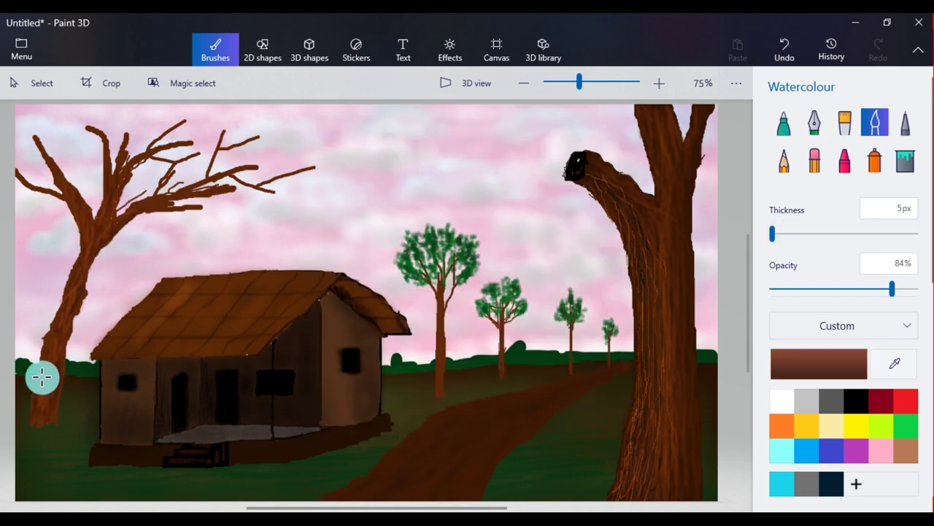
- Paint dark brown bark shading down the leaning tree's trunk, thickening the Watercolour brush to 9 px
{"action": "left_click", "coordinate": [818, 363]}
{"action": "left_click", "coordinate": [512, 293]}
{"action": "left_click", "coordinate": [395, 407]}
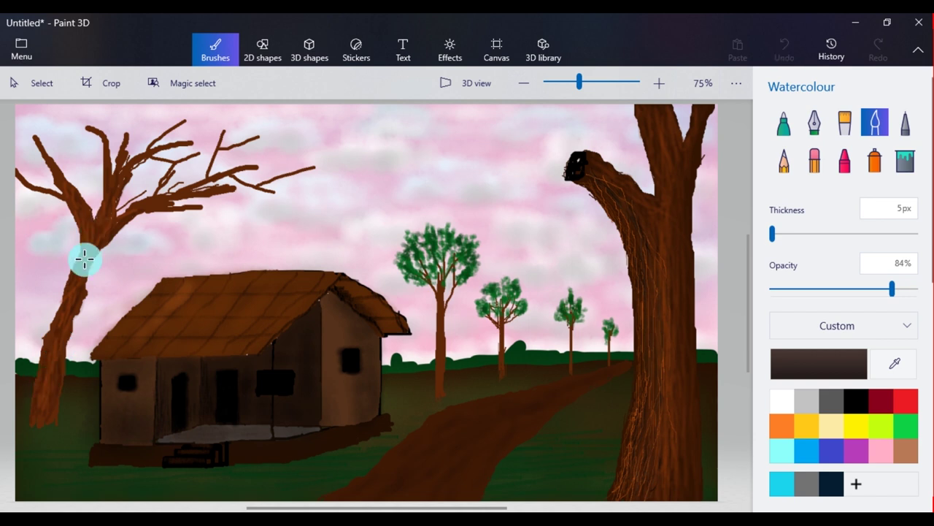
{"action": "mouse_move", "coordinate": [51, 358]}
{"action": "left_mouse_down"}
{"action": "mouse_move", "coordinate": [51, 394]}
{"action": "mouse_move", "coordinate": [57, 314]}
{"action": "left_mouse_up"}
{"action": "left_click_drag", "start_coordinate": [772, 234], "coordinate": [775, 234]}
{"action": "left_click_drag", "start_coordinate": [82, 272], "coordinate": [38, 378]}
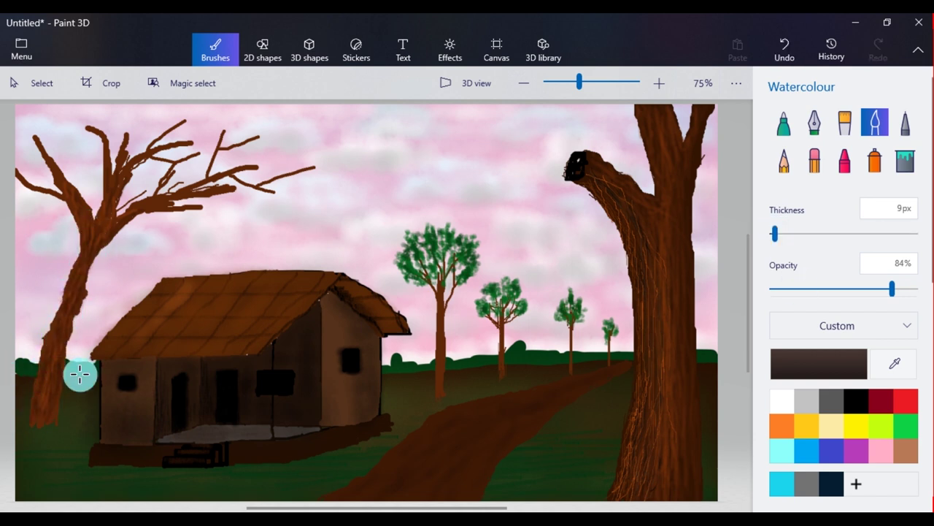
- Blend reddish brown along the leaning tree's lower branch with the Watercolour brush at 44% opacity
{"action": "left_click", "coordinate": [788, 362]}
{"action": "left_click", "coordinate": [511, 238]}
{"action": "left_click", "coordinate": [409, 415]}
{"action": "left_click_drag", "start_coordinate": [892, 288], "coordinate": [834, 288]}
{"action": "mouse_move", "coordinate": [89, 224]}
{"action": "left_mouse_down"}
{"action": "mouse_move", "coordinate": [86, 244]}
{"action": "mouse_move", "coordinate": [196, 193]}
{"action": "left_mouse_up"}
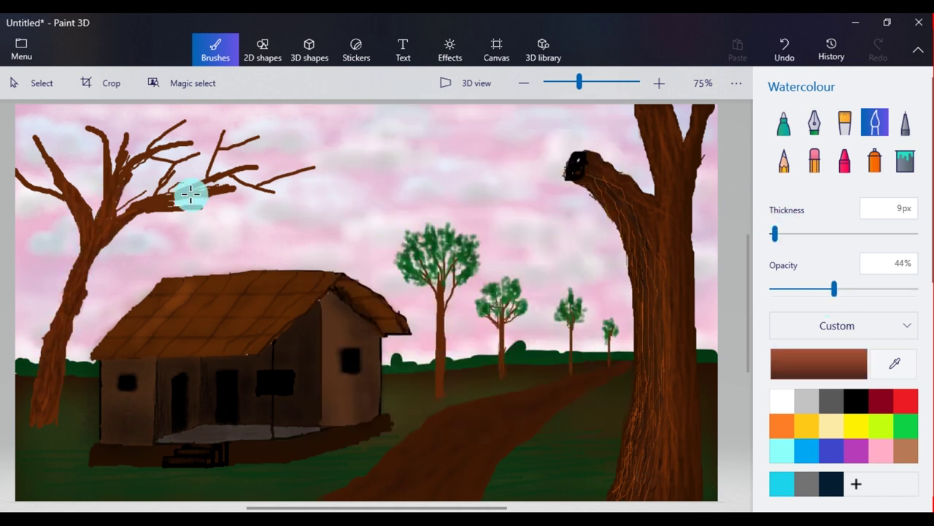
- Paint bright green foliage over the leaning tree's crown and outer branch tips with the Crayon at 46 px
{"action": "left_click", "coordinate": [844, 160]}
{"action": "left_click_drag", "start_coordinate": [774, 235], "coordinate": [829, 237]}
{"action": "left_click", "coordinate": [903, 425]}
{"action": "mouse_move", "coordinate": [133, 117]}
{"action": "left_mouse_down"}
{"action": "mouse_move", "coordinate": [162, 117]}
{"action": "mouse_move", "coordinate": [210, 133]}
{"action": "mouse_move", "coordinate": [274, 124]}
{"action": "mouse_move", "coordinate": [244, 131]}
{"action": "left_mouse_up"}
{"action": "mouse_move", "coordinate": [84, 131]}
{"action": "left_mouse_down"}
{"action": "mouse_move", "coordinate": [33, 118]}
{"action": "mouse_move", "coordinate": [59, 105]}
{"action": "mouse_move", "coordinate": [208, 117]}
{"action": "left_mouse_up"}
{"action": "left_click_drag", "start_coordinate": [294, 159], "coordinate": [303, 164]}
{"action": "left_click_drag", "start_coordinate": [249, 192], "coordinate": [267, 198]}
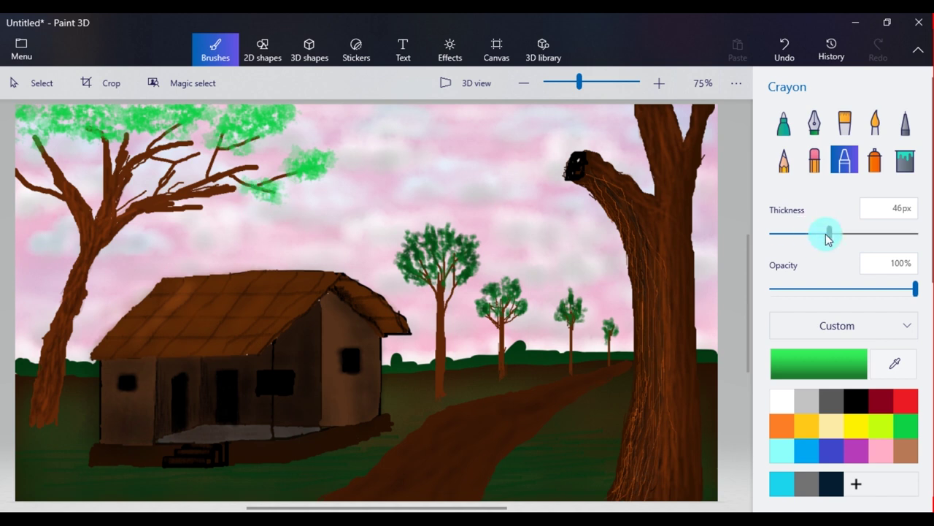
- Thin the Crayon to 28 px and add smaller green foliage clumps on the leaning tree's lower and inner branches
{"action": "left_click_drag", "start_coordinate": [829, 235], "coordinate": [801, 234]}
{"action": "left_click_drag", "start_coordinate": [269, 191], "coordinate": [265, 203]}
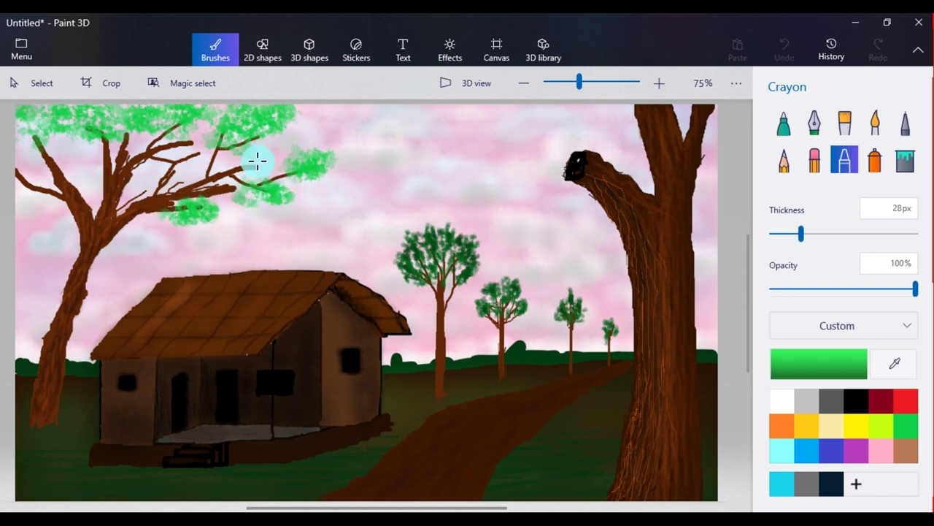
{"action": "left_click_drag", "start_coordinate": [190, 154], "coordinate": [162, 171]}
- Shade the leaning tree's foliage with dark green at 51% opacity, enlarging the Crayon to 40 px for the crown
{"action": "left_click", "coordinate": [795, 363]}
{"action": "left_click", "coordinate": [405, 285]}
{"action": "left_click", "coordinate": [390, 419]}
{"action": "left_click_drag", "start_coordinate": [915, 289], "coordinate": [844, 293]}
{"action": "left_click_drag", "start_coordinate": [260, 112], "coordinate": [281, 111]}
{"action": "left_click_drag", "start_coordinate": [164, 220], "coordinate": [201, 216]}
{"action": "left_click_drag", "start_coordinate": [190, 158], "coordinate": [185, 167]}
{"action": "mouse_move", "coordinate": [157, 130]}
{"action": "left_mouse_down"}
{"action": "mouse_move", "coordinate": [79, 130]}
{"action": "mouse_move", "coordinate": [130, 123]}
{"action": "left_mouse_up"}
{"action": "left_click_drag", "start_coordinate": [803, 236], "coordinate": [820, 235]}
{"action": "left_click_drag", "start_coordinate": [78, 129], "coordinate": [45, 127]}
{"action": "left_click_drag", "start_coordinate": [219, 124], "coordinate": [197, 130]}
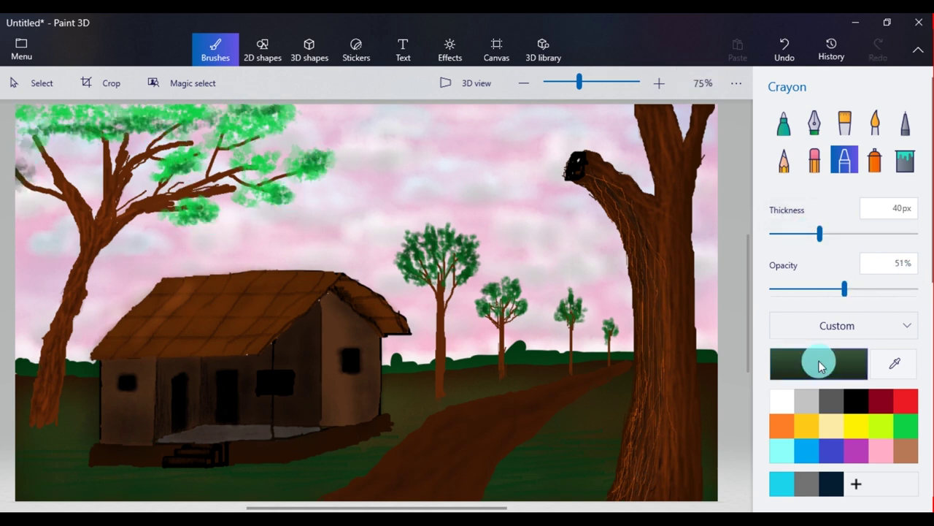
- Mix a more saturated dark green and blend it through the crown foliage above the leaning tree's main fork
{"action": "left_click", "coordinate": [819, 364]}
{"action": "left_click", "coordinate": [509, 261]}
{"action": "left_click", "coordinate": [394, 407]}
{"action": "left_click_drag", "start_coordinate": [117, 122], "coordinate": [61, 123]}
- Mix a medium green and fill out the edges of the leaning tree's foliage clumps with the Crayon at 29 px
{"action": "left_click", "coordinate": [819, 363]}
{"action": "left_click", "coordinate": [509, 226]}
{"action": "left_click", "coordinate": [438, 405]}
{"action": "left_click_drag", "start_coordinate": [273, 162], "coordinate": [253, 163]}
{"action": "left_click_drag", "start_coordinate": [820, 234], "coordinate": [803, 234]}
{"action": "left_click_drag", "start_coordinate": [254, 158], "coordinate": [237, 167]}
{"action": "left_click_drag", "start_coordinate": [18, 176], "coordinate": [26, 136]}
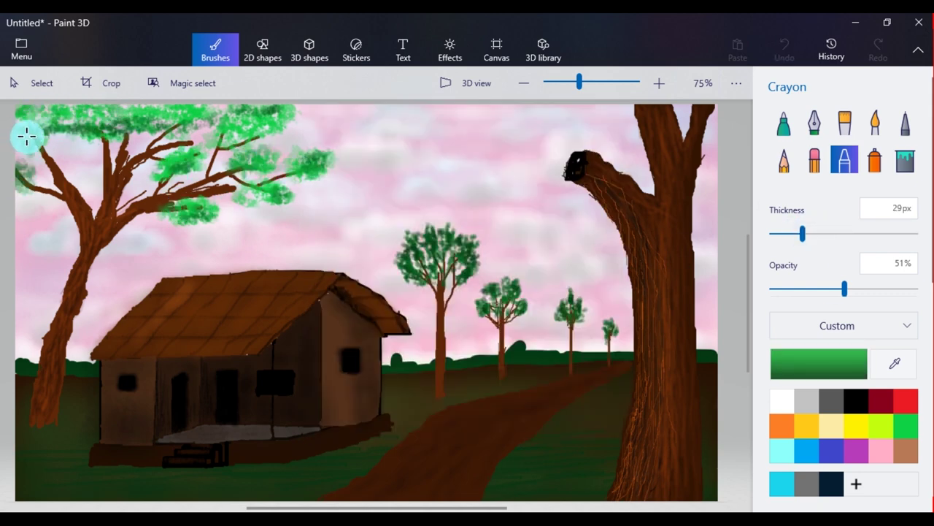
{"action": "mouse_move", "coordinate": [156, 109]}
{"action": "left_mouse_down"}
{"action": "mouse_move", "coordinate": [48, 111]}
{"action": "mouse_move", "coordinate": [165, 106]}
{"action": "left_mouse_up"}
{"action": "left_click_drag", "start_coordinate": [297, 117], "coordinate": [248, 135]}
{"action": "left_click_drag", "start_coordinate": [221, 217], "coordinate": [208, 213]}
- Dot yellow blossoms over the leaning tree's foliage with the Crayon at 83% opacity, enlarging it from 12 to 18 px
{"action": "left_click", "coordinate": [856, 450]}
{"action": "left_click_drag", "start_coordinate": [802, 234], "coordinate": [776, 234]}
{"action": "left_click_drag", "start_coordinate": [845, 289], "coordinate": [892, 290]}
{"action": "left_click", "coordinate": [857, 419]}
{"action": "left_click", "coordinate": [281, 194]}
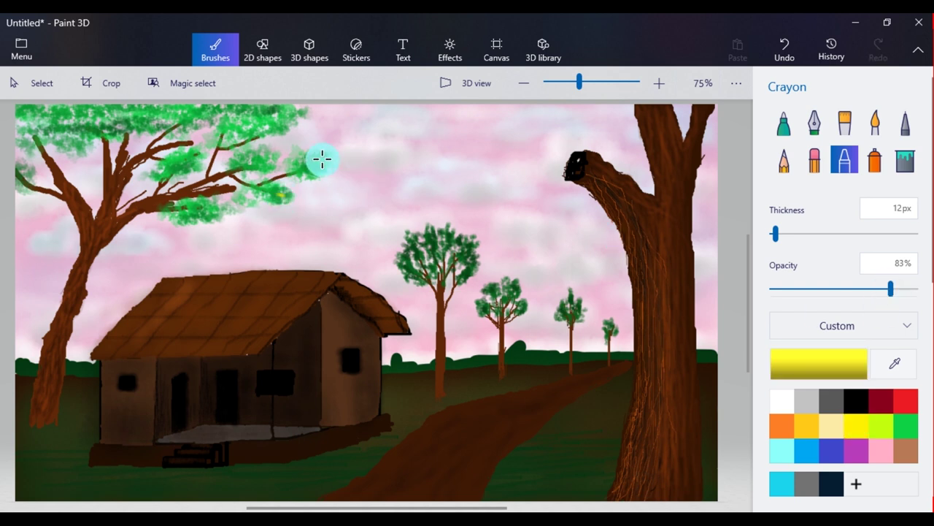
{"action": "left_click_drag", "start_coordinate": [778, 234], "coordinate": [785, 234]}
{"action": "left_click", "coordinate": [201, 110]}
{"action": "left_click", "coordinate": [151, 116]}
{"action": "left_click", "coordinate": [123, 114]}
{"action": "left_click", "coordinate": [79, 113]}
{"action": "left_click", "coordinate": [177, 113]}
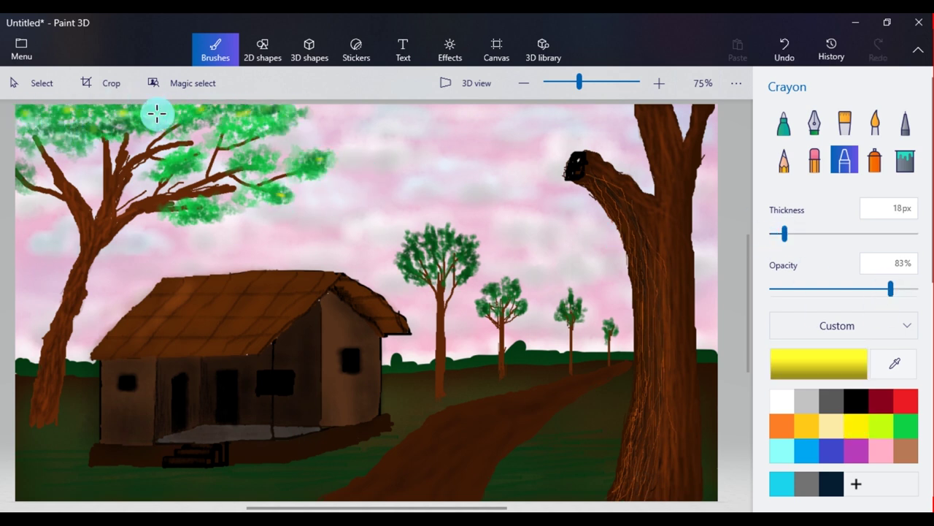
- Dot purple blossoms across all the leaning tree's foliage clumps with the 18 px Crayon
{"action": "left_click", "coordinate": [857, 450]}
{"action": "left_click", "coordinate": [151, 109]}
{"action": "left_click", "coordinate": [131, 121]}
{"action": "left_click", "coordinate": [103, 108]}
{"action": "left_click", "coordinate": [51, 116]}
{"action": "left_click", "coordinate": [263, 163]}
{"action": "left_click", "coordinate": [316, 165]}
{"action": "left_click", "coordinate": [185, 163]}
{"action": "left_click", "coordinate": [198, 205]}
{"action": "left_click", "coordinate": [188, 119]}
{"action": "left_click", "coordinate": [84, 111]}
{"action": "left_click", "coordinate": [226, 111]}
{"action": "left_click", "coordinate": [294, 114]}
- Dot red blossoms across the leaning tree's crown and outer foliage clumps with the 18 px Crayon
{"action": "left_click", "coordinate": [906, 401]}
{"action": "left_click", "coordinate": [284, 126]}
{"action": "left_click", "coordinate": [255, 132]}
{"action": "left_click", "coordinate": [310, 166]}
{"action": "left_click", "coordinate": [271, 190]}
{"action": "left_click", "coordinate": [220, 112]}
{"action": "left_click", "coordinate": [162, 107]}
{"action": "left_click", "coordinate": [117, 109]}
{"action": "left_click", "coordinate": [35, 112]}
{"action": "left_click", "coordinate": [20, 175]}
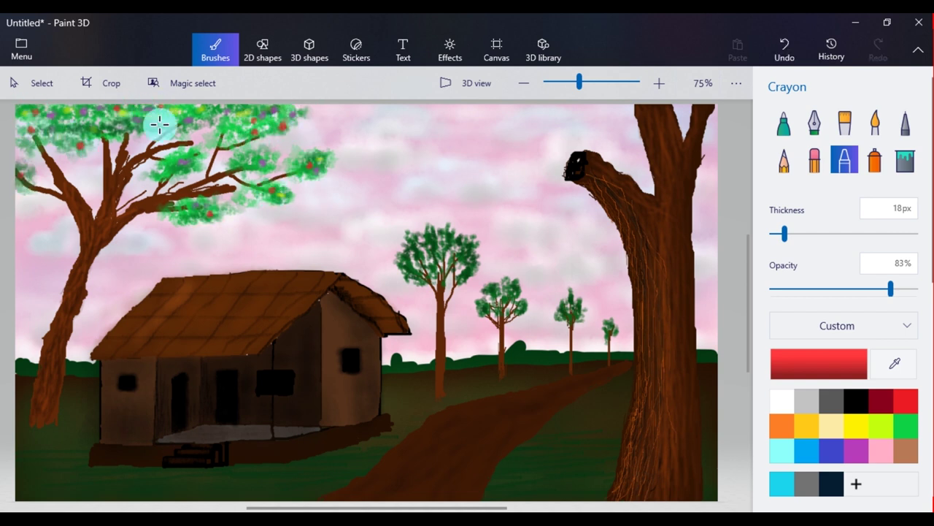
- Add more purple blossoms in the gaps of the leaning tree's crown and lower foliage
{"action": "left_click", "coordinate": [851, 451]}
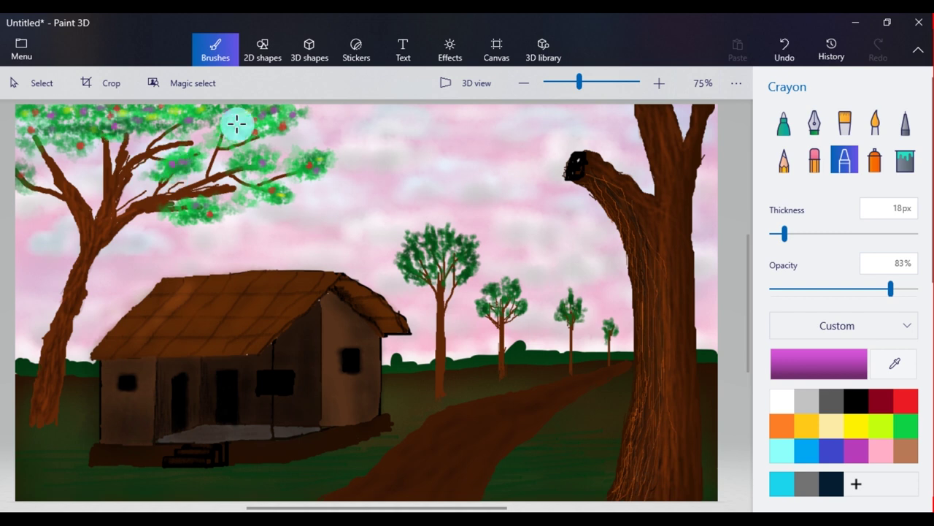
{"action": "left_click", "coordinate": [218, 209]}
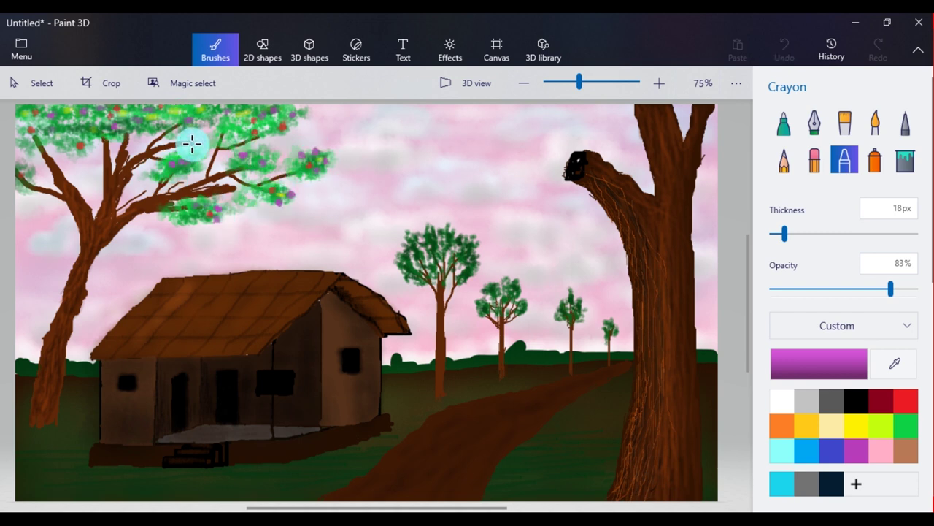
{"action": "left_click", "coordinate": [146, 125]}
{"action": "left_click", "coordinate": [184, 105]}
{"action": "left_click", "coordinate": [64, 123]}
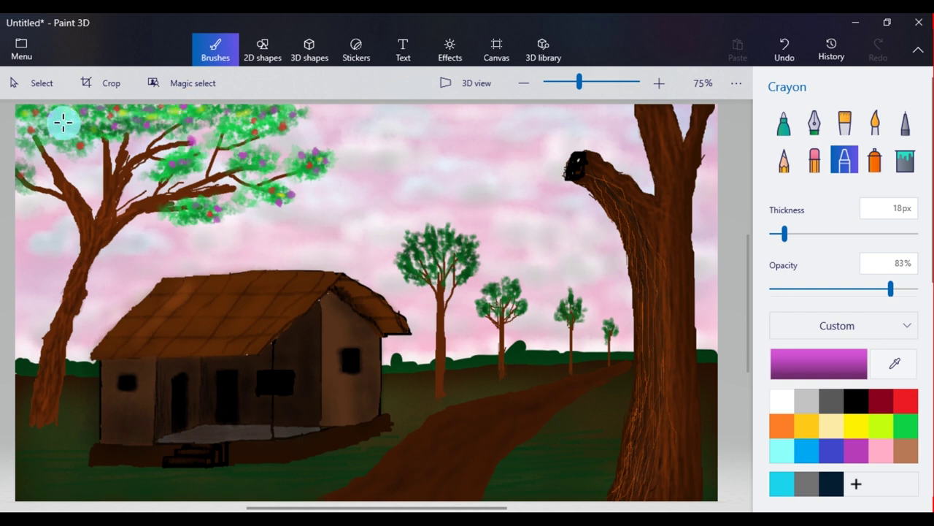
{"action": "left_click", "coordinate": [80, 127]}
{"action": "left_click", "coordinate": [64, 141]}
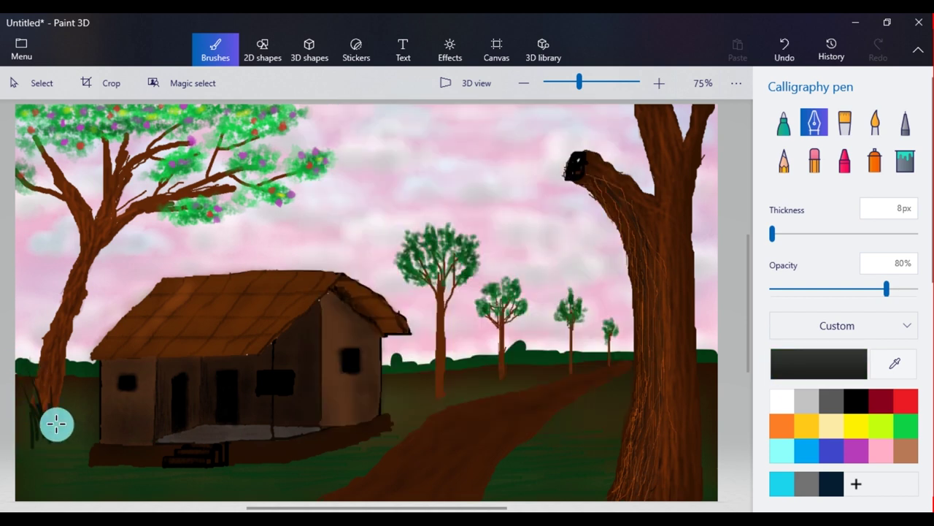
- Draw dark grass blades around the leaning tree's base with the 8 px Calligraphy pen, undoing a trial bright green blade
{"action": "mouse_move", "coordinate": [56, 423]}
{"action": "left_mouse_down"}
{"action": "mouse_move", "coordinate": [52, 452]}
{"action": "mouse_move", "coordinate": [21, 401]}
{"action": "mouse_move", "coordinate": [37, 444]}
{"action": "mouse_move", "coordinate": [81, 411]}
{"action": "left_mouse_up"}
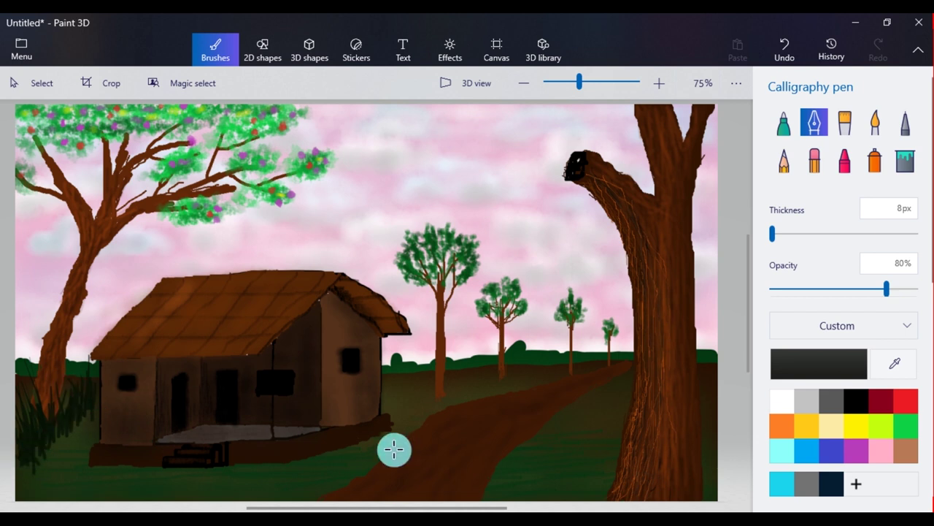
{"action": "left_click", "coordinate": [904, 429]}
{"action": "mouse_move", "coordinate": [49, 446]}
{"action": "left_mouse_down"}
{"action": "mouse_move", "coordinate": [34, 410]}
{"action": "mouse_move", "coordinate": [51, 458]}
{"action": "left_mouse_up"}
{"action": "key", "text": "ctrl+z"}
- Mix a darker green and add green blades to the grass clump at the leaning tree's base
{"action": "left_click", "coordinate": [819, 363]}
{"action": "left_click", "coordinate": [475, 256]}
{"action": "left_click", "coordinate": [445, 411]}
{"action": "mouse_move", "coordinate": [68, 417]}
{"action": "left_mouse_down"}
{"action": "mouse_move", "coordinate": [63, 391]}
{"action": "mouse_move", "coordinate": [51, 474]}
{"action": "left_mouse_up"}
{"action": "left_click_drag", "start_coordinate": [38, 430], "coordinate": [49, 460]}
{"action": "mouse_move", "coordinate": [71, 383]}
{"action": "left_mouse_down"}
{"action": "mouse_move", "coordinate": [86, 411]}
{"action": "mouse_move", "coordinate": [73, 417]}
{"action": "left_mouse_up"}
- Draw black blades between the green ones in the grass clump beside the house
{"action": "left_click", "coordinate": [846, 391]}
{"action": "left_click_drag", "start_coordinate": [38, 388], "coordinate": [50, 459]}
{"action": "mouse_move", "coordinate": [64, 393]}
{"action": "left_mouse_down"}
{"action": "mouse_move", "coordinate": [68, 430]}
{"action": "mouse_move", "coordinate": [40, 452]}
{"action": "left_mouse_up"}
{"action": "left_click_drag", "start_coordinate": [24, 379], "coordinate": [37, 453]}
{"action": "left_click_drag", "start_coordinate": [74, 390], "coordinate": [84, 440]}
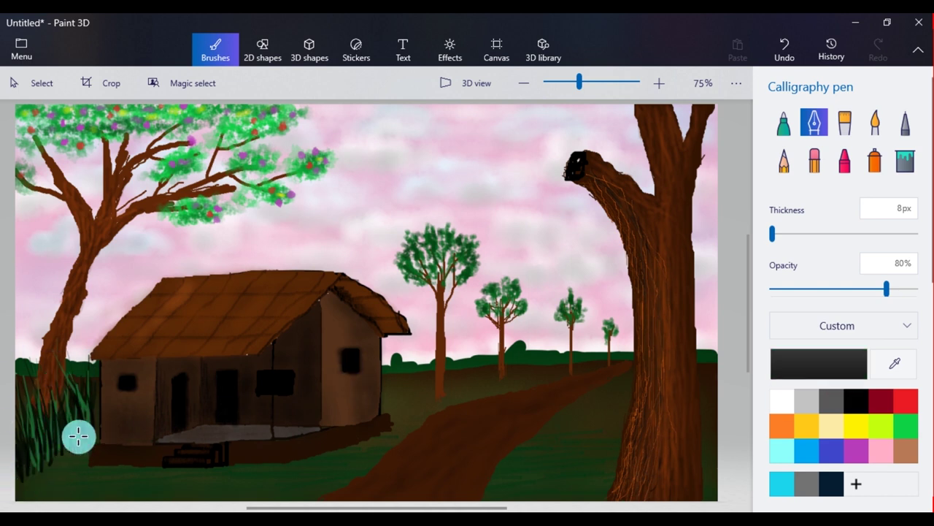
- Start fine grass near the tallest distant tree with the 1 px Pixel pen, sampling the ground's colour and darkening it
{"action": "left_click", "coordinate": [905, 123]}
{"action": "mouse_move", "coordinate": [424, 375]}
{"action": "left_mouse_down"}
{"action": "mouse_move", "coordinate": [417, 422]}
{"action": "mouse_move", "coordinate": [429, 404]}
{"action": "mouse_move", "coordinate": [442, 409]}
{"action": "left_mouse_up"}
{"action": "left_click", "coordinate": [895, 364]}
{"action": "left_click", "coordinate": [540, 479]}
{"action": "left_click", "coordinate": [819, 363]}
{"action": "left_click_drag", "start_coordinate": [467, 303], "coordinate": [369, 297]}
{"action": "left_click", "coordinate": [398, 408]}
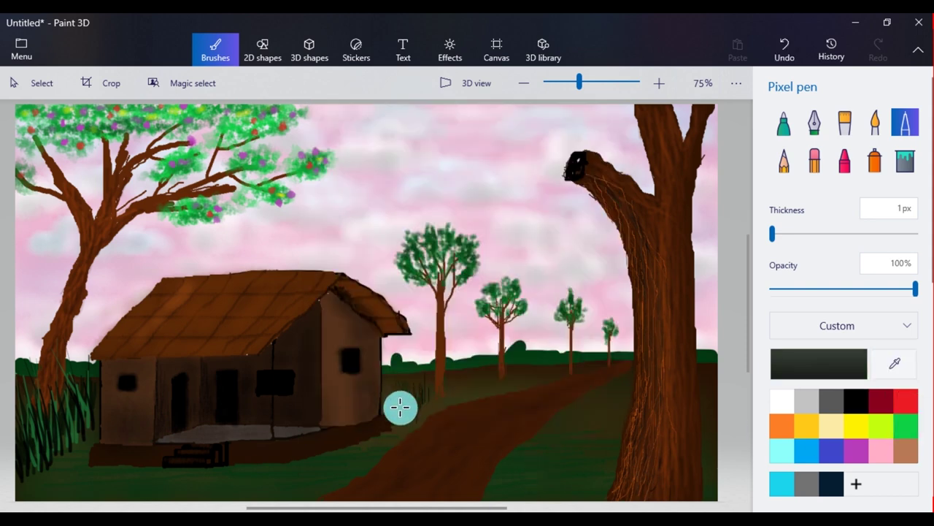
- Draw thin dark grass blades along the path's far edge, from the house past the distant trees
{"action": "left_click_drag", "start_coordinate": [424, 413], "coordinate": [435, 401]}
{"action": "mouse_move", "coordinate": [444, 405]}
{"action": "left_mouse_down"}
{"action": "mouse_move", "coordinate": [463, 386]}
{"action": "mouse_move", "coordinate": [455, 375]}
{"action": "left_mouse_up"}
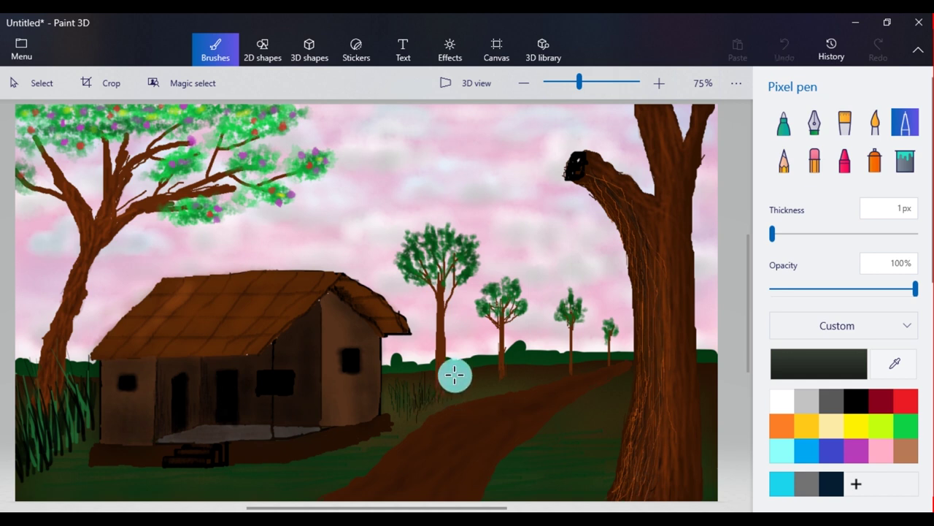
{"action": "mouse_move", "coordinate": [427, 410]}
{"action": "left_mouse_down"}
{"action": "mouse_move", "coordinate": [443, 406]}
{"action": "mouse_move", "coordinate": [404, 391]}
{"action": "mouse_move", "coordinate": [500, 382]}
{"action": "mouse_move", "coordinate": [485, 392]}
{"action": "mouse_move", "coordinate": [463, 388]}
{"action": "mouse_move", "coordinate": [549, 376]}
{"action": "mouse_move", "coordinate": [498, 390]}
{"action": "left_mouse_up"}
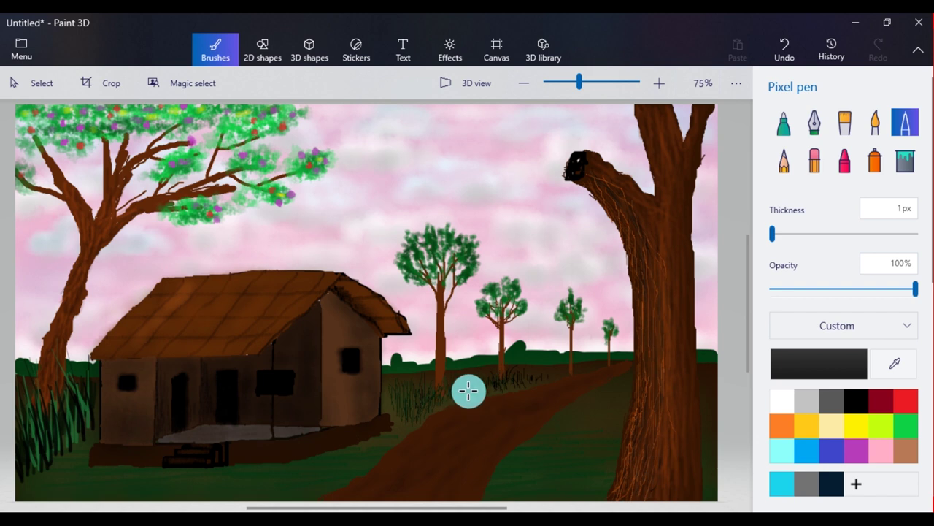
{"action": "mouse_move", "coordinate": [447, 409]}
{"action": "left_mouse_down"}
{"action": "mouse_move", "coordinate": [459, 387]}
{"action": "mouse_move", "coordinate": [590, 366]}
{"action": "left_mouse_up"}
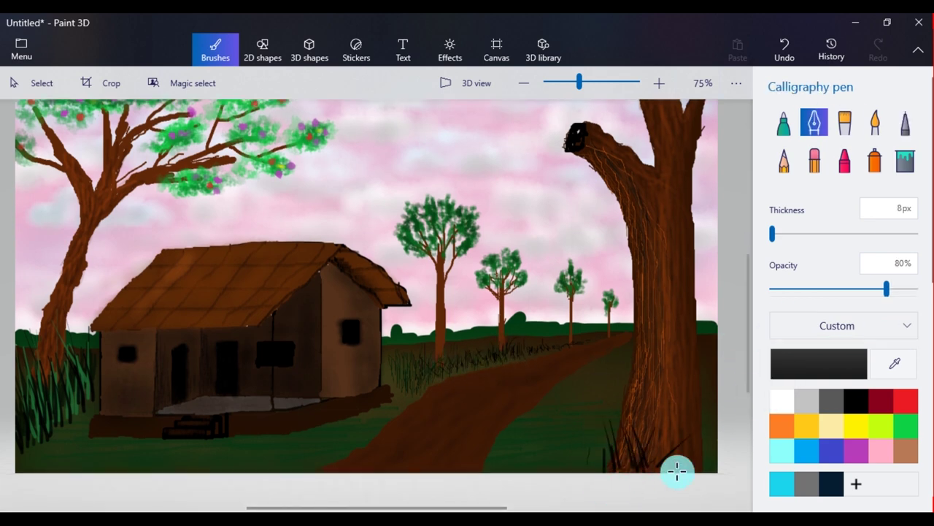
- Draw black grass blades around the large tree's base with the Calligraphy pen at 8 px and 80% opacity
{"action": "left_click_drag", "start_coordinate": [698, 467], "coordinate": [718, 431]}
{"action": "mouse_move", "coordinate": [411, 507]}
{"action": "left_mouse_down"}
{"action": "mouse_move", "coordinate": [615, 503]}
{"action": "mouse_move", "coordinate": [454, 503]}
{"action": "left_mouse_up"}
{"action": "scroll", "coordinate": [642, 423], "scroll_direction": "down", "scroll_amount": 1}
{"action": "left_click", "coordinate": [899, 426]}
{"action": "left_click", "coordinate": [819, 364]}
{"action": "left_click", "coordinate": [387, 419]}
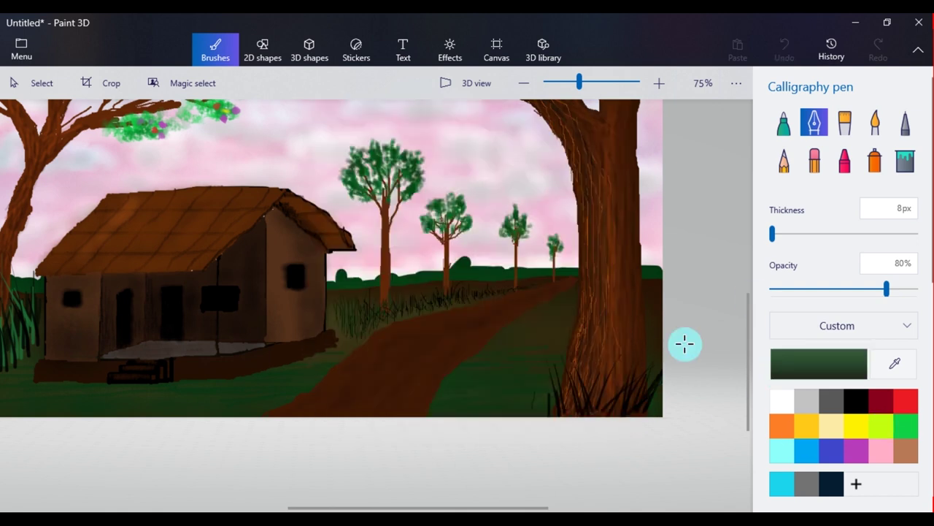
{"action": "left_click", "coordinate": [856, 400]}
{"action": "mouse_move", "coordinate": [546, 412]}
{"action": "left_mouse_down"}
{"action": "mouse_move", "coordinate": [549, 369]}
{"action": "mouse_move", "coordinate": [573, 366]}
{"action": "left_mouse_up"}
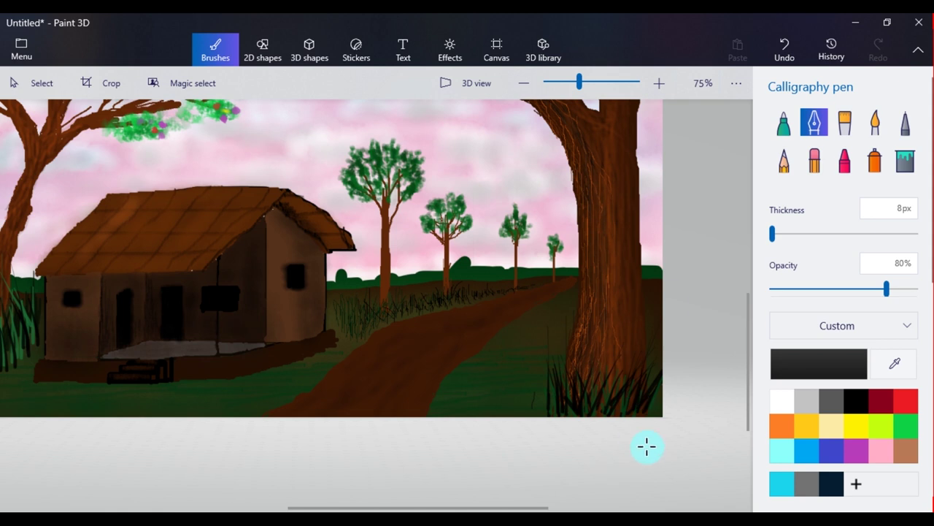
{"action": "left_click_drag", "start_coordinate": [530, 416], "coordinate": [528, 390]}
- Sample green from the grass beside the house and draw green blades from the large tree's base toward the path
{"action": "left_click", "coordinate": [895, 363]}
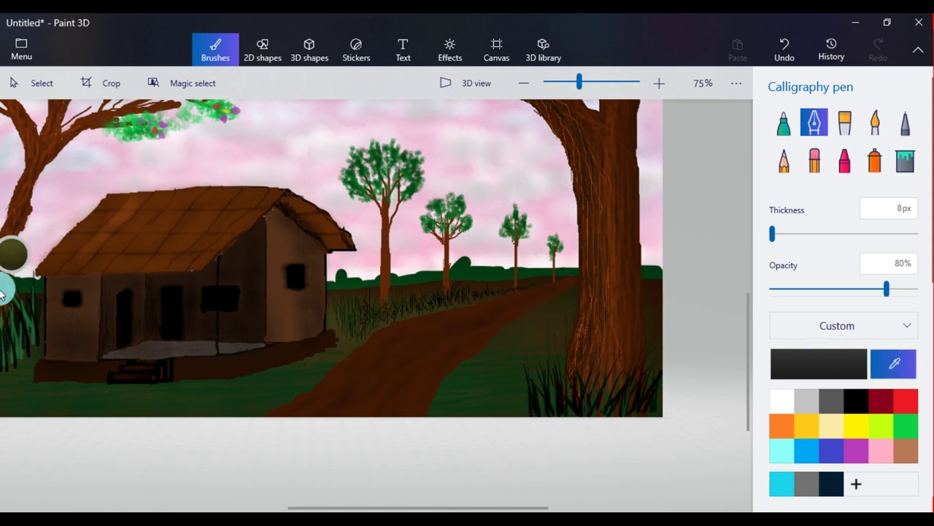
{"action": "left_click", "coordinate": [9, 296]}
{"action": "left_click_drag", "start_coordinate": [578, 407], "coordinate": [566, 359]}
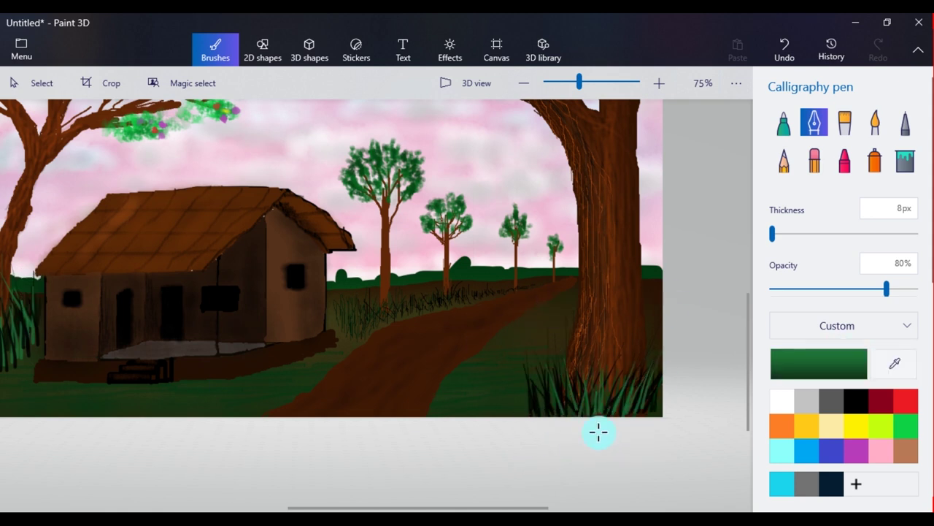
{"action": "left_click_drag", "start_coordinate": [544, 415], "coordinate": [536, 368]}
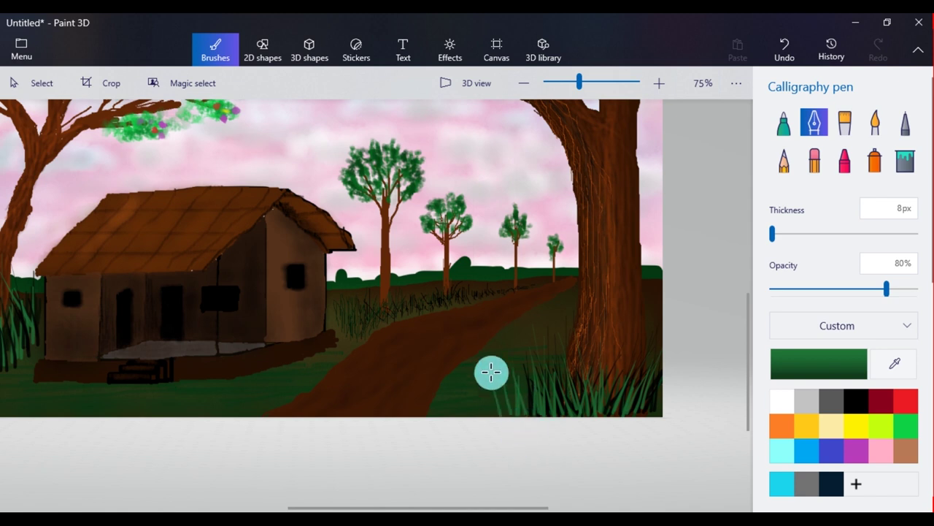
{"action": "mouse_move", "coordinate": [480, 416]}
{"action": "left_mouse_down"}
{"action": "mouse_move", "coordinate": [465, 370]}
{"action": "mouse_move", "coordinate": [452, 373]}
{"action": "left_mouse_up"}
{"action": "left_click_drag", "start_coordinate": [523, 412], "coordinate": [509, 367]}
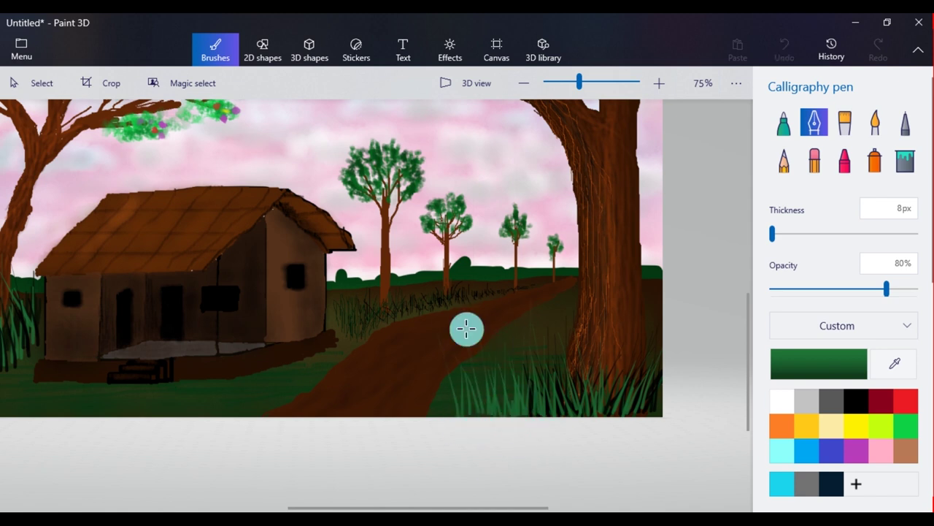
- Extend the green grass to the path's near edge and add taller blades up the slope beside the large tree
{"action": "left_click_drag", "start_coordinate": [436, 416], "coordinate": [426, 366]}
{"action": "left_click_drag", "start_coordinate": [460, 415], "coordinate": [481, 321]}
{"action": "left_click_drag", "start_coordinate": [505, 411], "coordinate": [524, 332]}
{"action": "left_click_drag", "start_coordinate": [540, 354], "coordinate": [541, 308]}
{"action": "left_click_drag", "start_coordinate": [547, 355], "coordinate": [548, 346]}
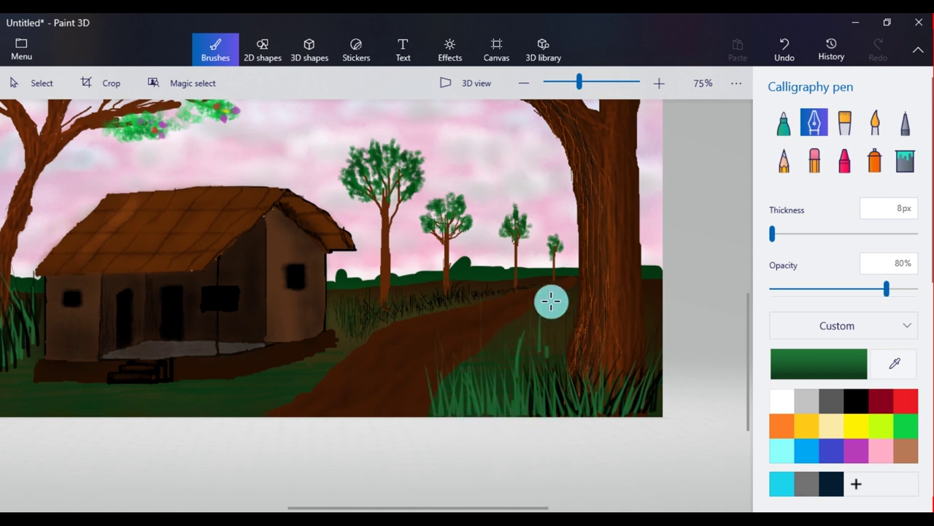
- Draw fine green blades between the path and the large tree, and behind its trunk, with the Pixel pen
{"action": "left_click", "coordinate": [905, 122]}
{"action": "mouse_move", "coordinate": [494, 367]}
{"action": "left_mouse_down"}
{"action": "mouse_move", "coordinate": [503, 310]}
{"action": "mouse_move", "coordinate": [531, 299]}
{"action": "left_mouse_up"}
{"action": "left_click_drag", "start_coordinate": [562, 323], "coordinate": [553, 292]}
{"action": "left_click_drag", "start_coordinate": [561, 341], "coordinate": [560, 311]}
{"action": "mouse_move", "coordinate": [656, 333]}
{"action": "left_mouse_down"}
{"action": "mouse_move", "coordinate": [657, 305]}
{"action": "mouse_move", "coordinate": [649, 310]}
{"action": "left_mouse_up"}
- Add dark grey blades to the foreground grass beside the path with the Calligraphy pen
{"action": "left_click", "coordinate": [814, 125]}
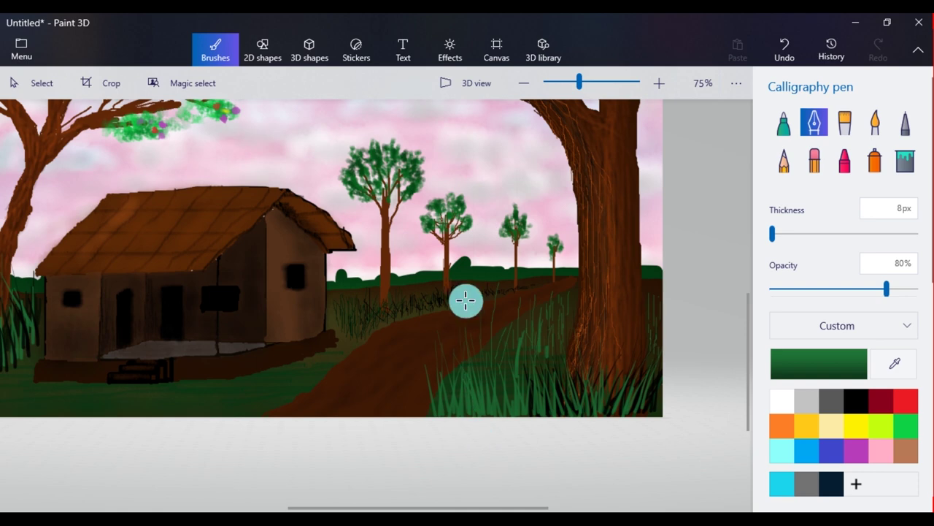
{"action": "left_click", "coordinate": [832, 401]}
{"action": "left_click_drag", "start_coordinate": [493, 409], "coordinate": [492, 371]}
- Mix a dark green brush colour and add a few dull blades to the foreground grass beside the path
{"action": "left_click", "coordinate": [905, 424]}
{"action": "left_click", "coordinate": [819, 363]}
{"action": "left_click", "coordinate": [517, 312]}
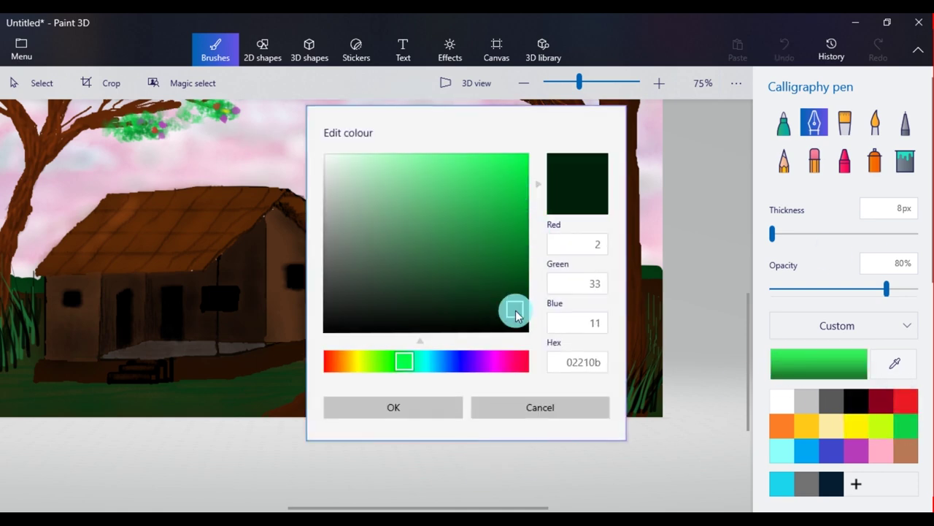
{"action": "left_click", "coordinate": [393, 407]}
{"action": "left_click", "coordinate": [819, 364]}
{"action": "left_click", "coordinate": [517, 291]}
{"action": "left_click", "coordinate": [393, 407]}
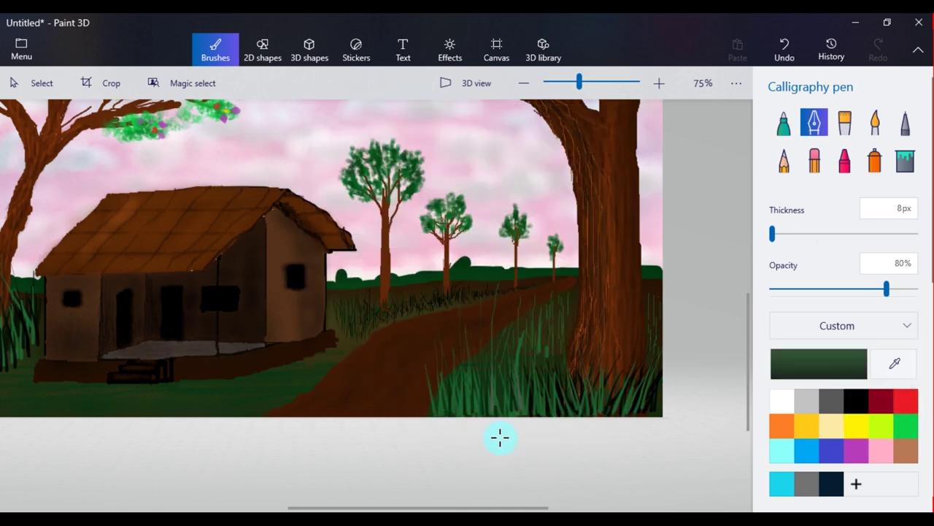
- Draw bright green Calligraphy pen blades across the foreground grass, from the path's edge past the large tree's base
{"action": "left_click", "coordinate": [905, 424]}
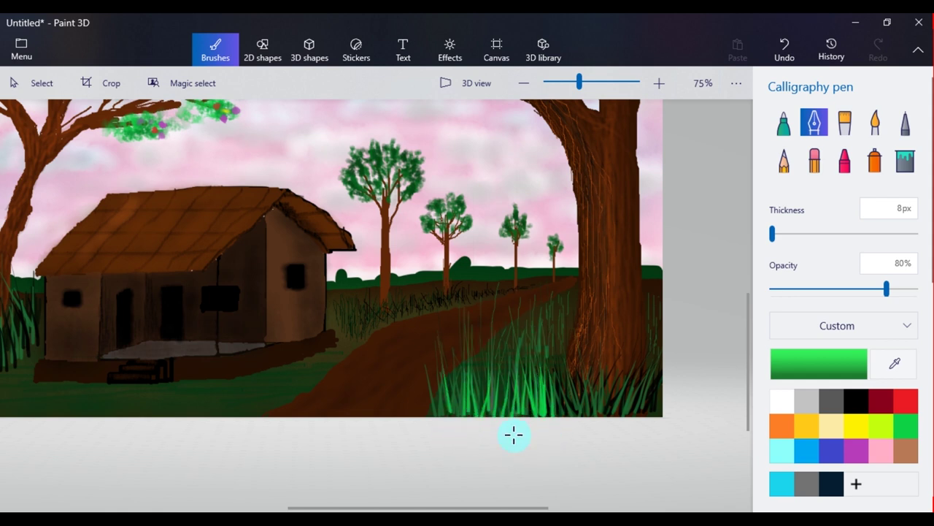
{"action": "left_click_drag", "start_coordinate": [415, 366], "coordinate": [435, 419]}
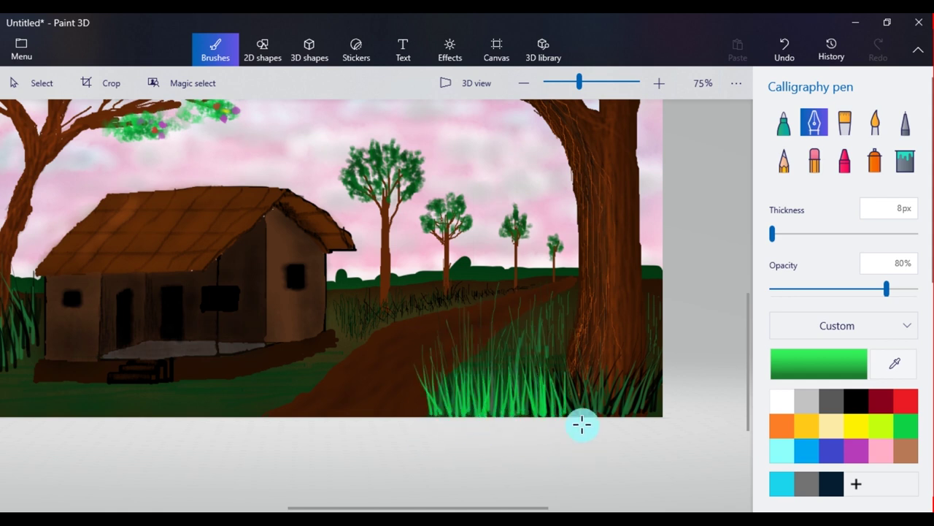
{"action": "left_click_drag", "start_coordinate": [612, 406], "coordinate": [643, 365]}
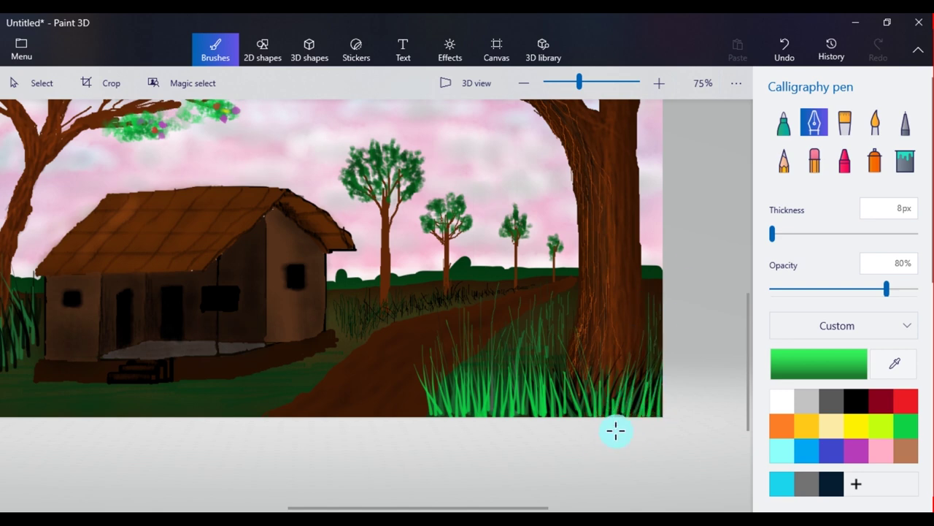
- Try shading the trunk of the distant tree nearest the house in black with the Watercolour brush
{"action": "left_click_drag", "start_coordinate": [502, 508], "coordinate": [441, 507]}
{"action": "left_click_drag", "start_coordinate": [754, 381], "coordinate": [757, 337]}
{"action": "left_click_drag", "start_coordinate": [447, 507], "coordinate": [467, 505]}
{"action": "left_click_drag", "start_coordinate": [750, 373], "coordinate": [749, 369]}
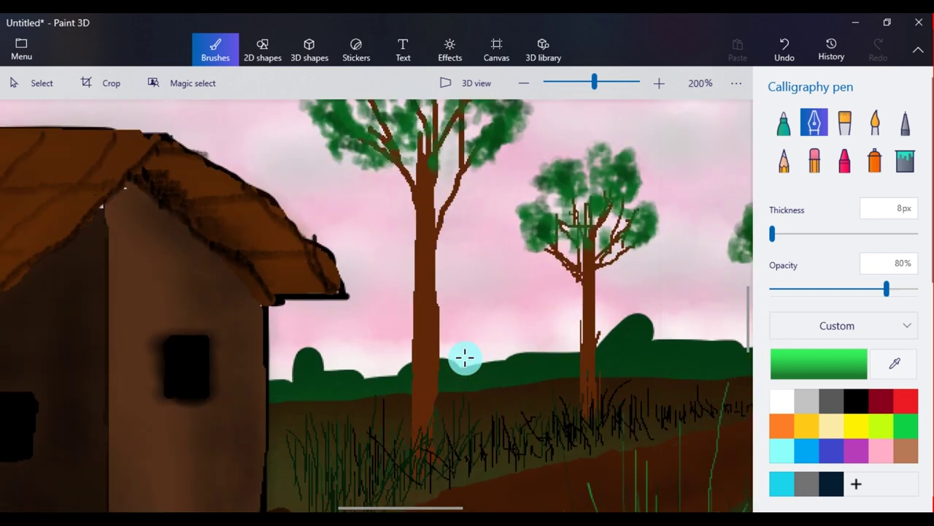
{"action": "left_click", "coordinate": [875, 122]}
{"action": "left_click", "coordinate": [857, 400]}
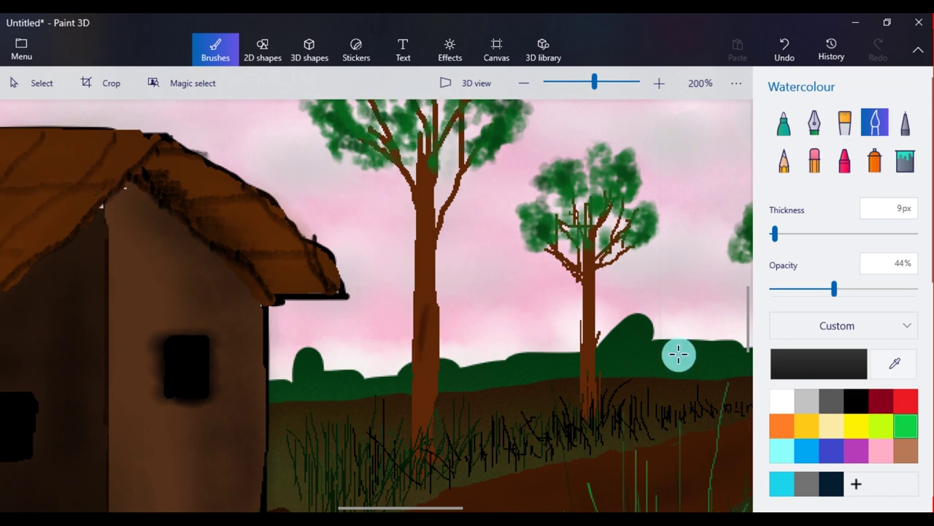
- Shade the distant tree trunks with Watercolour at 77% opacity, using a dark brown mixed from the sampled trunk colour
{"action": "left_click", "coordinate": [901, 372]}
{"action": "left_click", "coordinate": [425, 292]}
{"action": "left_click", "coordinate": [819, 364]}
{"action": "left_click_drag", "start_coordinate": [518, 273], "coordinate": [376, 298]}
{"action": "left_click", "coordinate": [392, 407]}
{"action": "left_click_drag", "start_coordinate": [834, 289], "coordinate": [883, 289]}
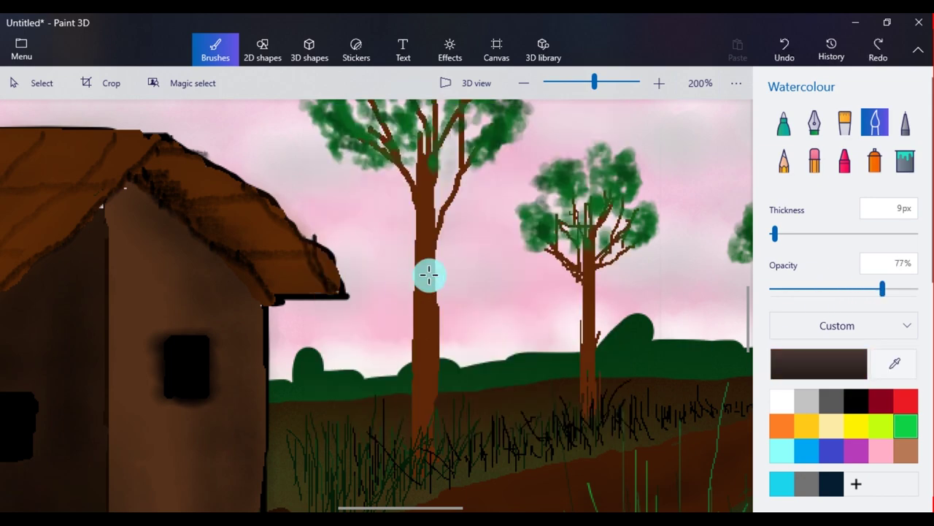
{"action": "left_click_drag", "start_coordinate": [424, 403], "coordinate": [417, 226]}
{"action": "left_click_drag", "start_coordinate": [589, 341], "coordinate": [589, 371]}
{"action": "left_click_drag", "start_coordinate": [458, 506], "coordinate": [498, 502]}
{"action": "scroll", "coordinate": [536, 358], "scroll_direction": "up", "scroll_amount": 2}
{"action": "left_click_drag", "start_coordinate": [553, 222], "coordinate": [548, 378]}
- Sample bright green from the foreground grass and draw Calligraphy pen blades below the leaning blossoming tree beside the house
{"action": "scroll", "coordinate": [513, 390], "scroll_direction": "down", "scroll_amount": 6}
{"action": "left_click_drag", "start_coordinate": [750, 355], "coordinate": [749, 380]}
{"action": "scroll", "coordinate": [365, 286], "scroll_direction": "up", "scroll_amount": 1}
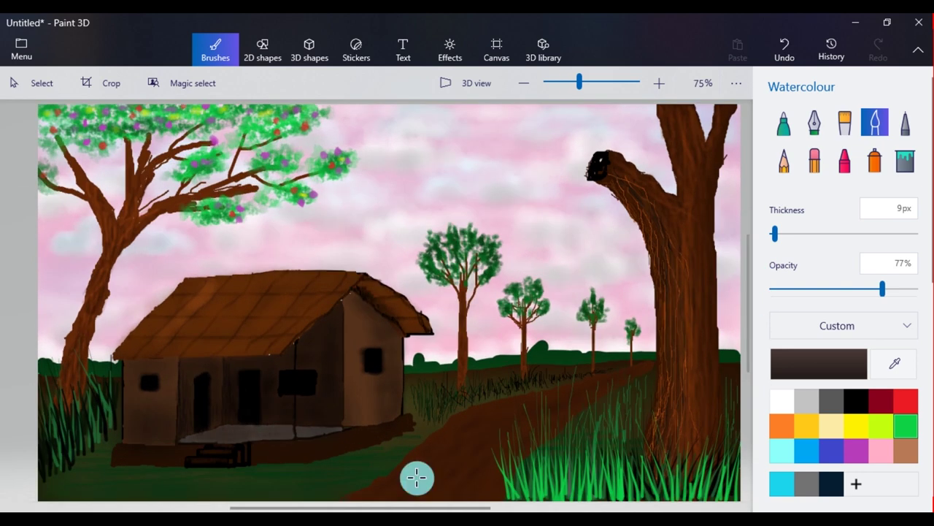
{"action": "left_click", "coordinate": [895, 364]}
{"action": "left_click", "coordinate": [556, 485]}
{"action": "left_click", "coordinate": [814, 122]}
{"action": "left_click_drag", "start_coordinate": [50, 473], "coordinate": [67, 400]}
{"action": "left_click_drag", "start_coordinate": [96, 445], "coordinate": [89, 384]}
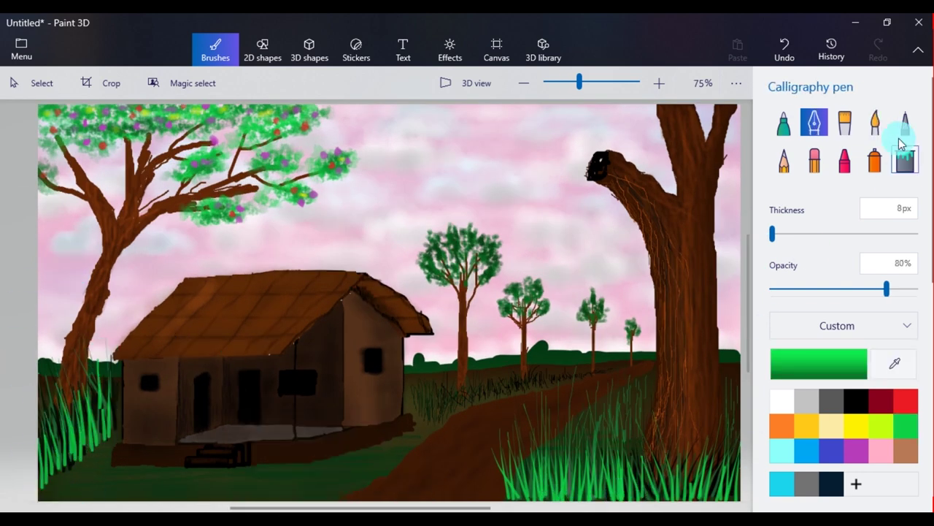
- Draw fine bright green blades in the grass strip between the house and the path with the 1px Pixel pen
{"action": "left_click", "coordinate": [904, 126]}
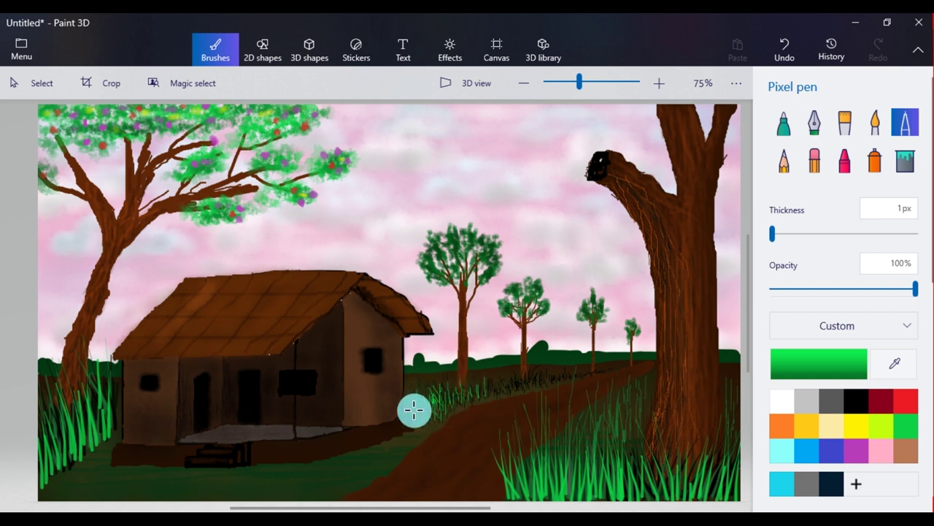
{"action": "left_click_drag", "start_coordinate": [508, 386], "coordinate": [530, 384]}
{"action": "left_click_drag", "start_coordinate": [443, 404], "coordinate": [506, 390]}
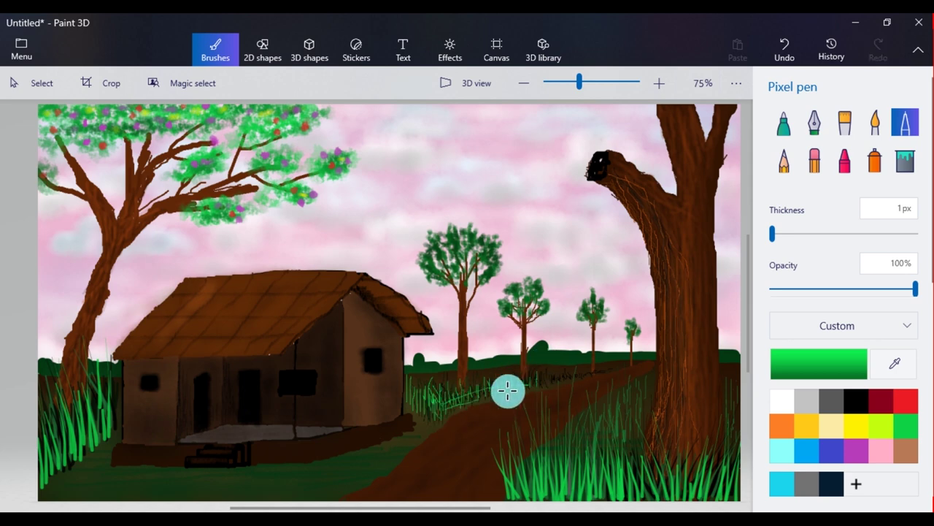
{"action": "left_click_drag", "start_coordinate": [448, 387], "coordinate": [555, 384]}
- Draw thin brown lines on the black cut end of the large tree's broken branch with the Pixel pen
{"action": "scroll", "coordinate": [590, 380], "scroll_direction": "down", "scroll_amount": 2}
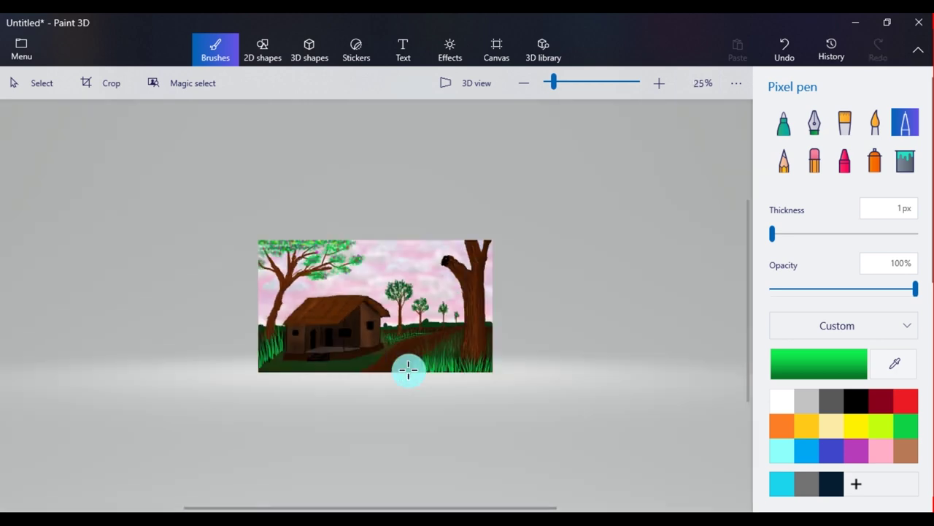
{"action": "scroll", "coordinate": [409, 369], "scroll_direction": "up", "scroll_amount": 2}
{"action": "left_click", "coordinate": [907, 455]}
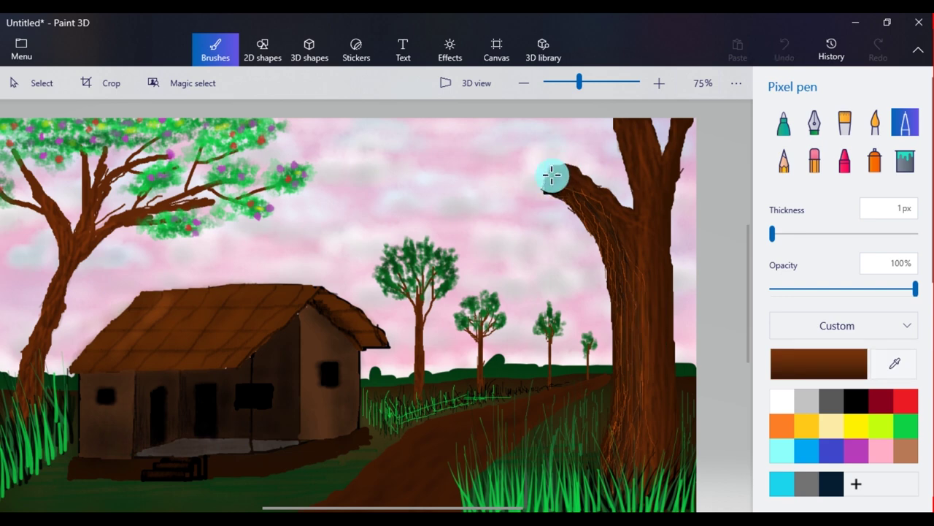
{"action": "left_click_drag", "start_coordinate": [564, 170], "coordinate": [569, 178]}
{"action": "scroll", "coordinate": [661, 284], "scroll_direction": "down", "scroll_amount": 1}
{"action": "scroll", "coordinate": [668, 290], "scroll_direction": "up", "scroll_amount": 1}
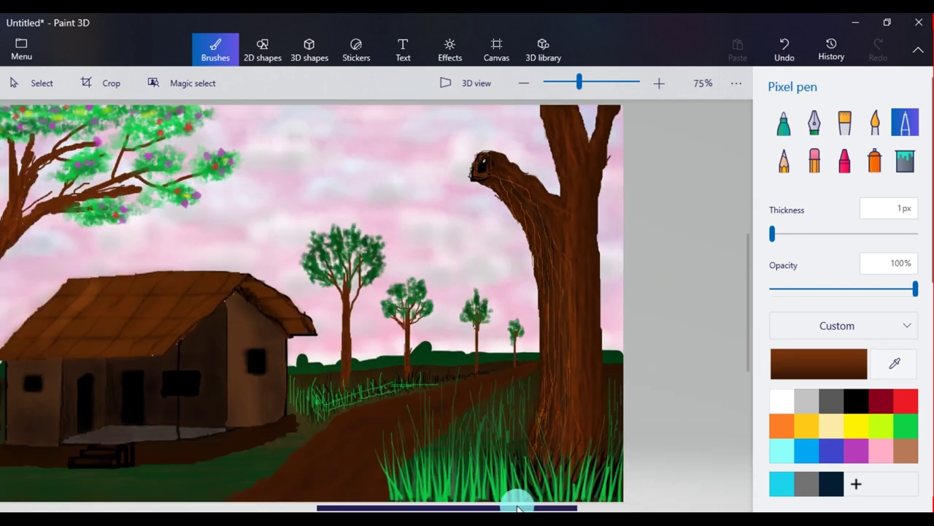
- Add fine brown Pixel pen lines to the trunk of the leaning blossoming tree
{"action": "left_click_drag", "start_coordinate": [517, 506], "coordinate": [427, 510]}
{"action": "left_click", "coordinate": [876, 125]}
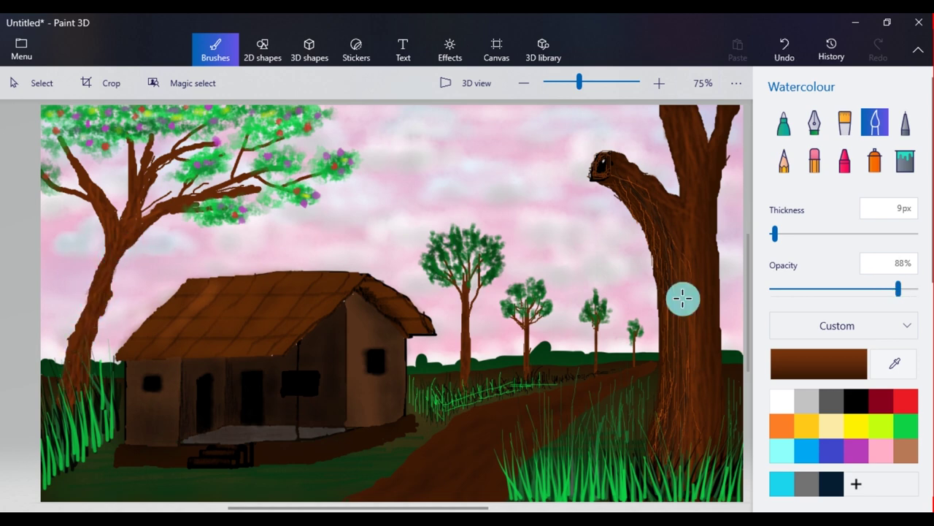
{"action": "left_click", "coordinate": [905, 123]}
{"action": "left_click_drag", "start_coordinate": [119, 250], "coordinate": [109, 279]}
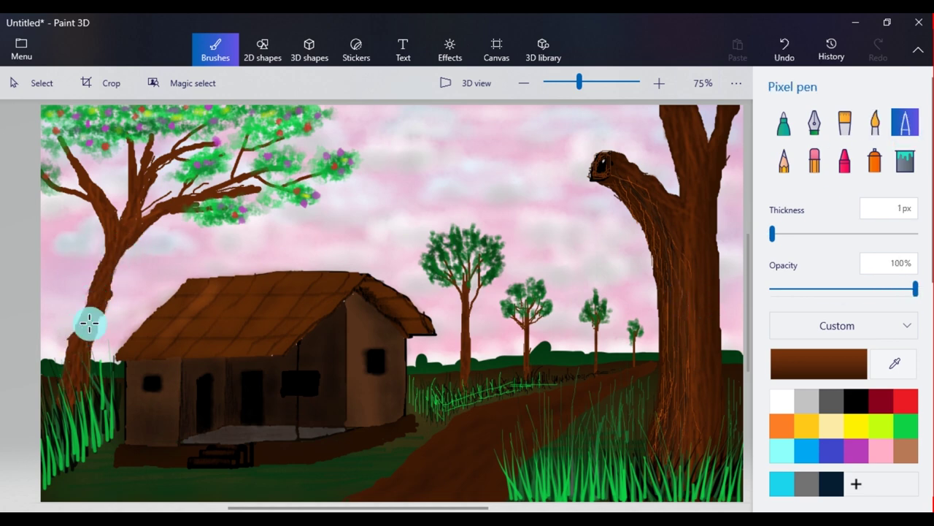
- Add the artist's name as purple 2D text in Segoe Print, size 18, over the foreground grass below the large tree
{"action": "left_click", "coordinate": [402, 49]}
{"action": "left_click", "coordinate": [842, 191]}
{"action": "left_click", "coordinate": [817, 170]}
{"action": "left_click", "coordinate": [823, 228]}
{"action": "left_click", "coordinate": [794, 107]}
{"action": "left_click", "coordinate": [899, 233]}
{"action": "left_click", "coordinate": [836, 332]}
{"action": "left_click", "coordinate": [739, 494]}
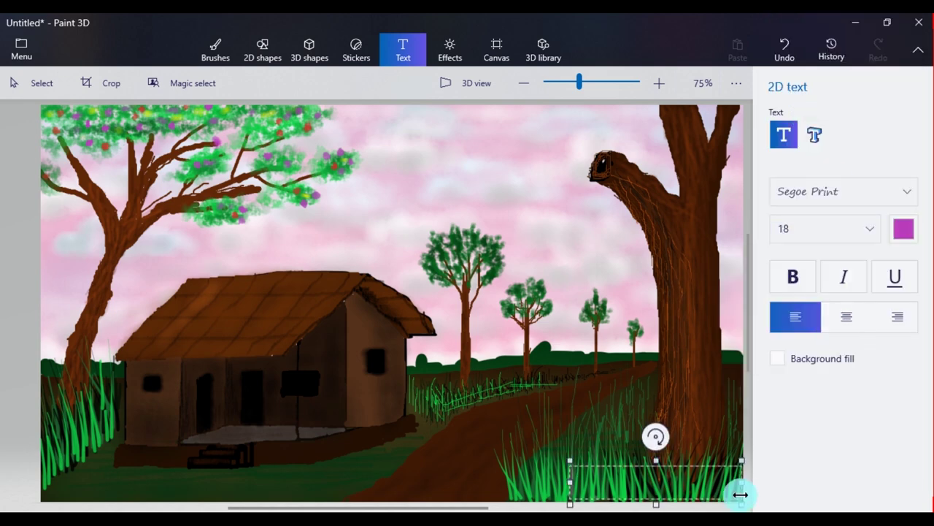
{"action": "type", "text": "Rana karmakar"}
- Set the signature's text colour to black and shift it toward the canvas's lower-right corner
{"action": "key", "text": "ctrl+a"}
{"action": "left_click", "coordinate": [904, 228]}
{"action": "left_click", "coordinate": [816, 360]}
{"action": "left_click_drag", "start_coordinate": [705, 464], "coordinate": [771, 475]}
{"action": "mouse_move", "coordinate": [750, 327]}
{"action": "left_mouse_down"}
{"action": "mouse_move", "coordinate": [751, 416]}
{"action": "mouse_move", "coordinate": [752, 334]}
{"action": "left_mouse_up"}
{"action": "left_click_drag", "start_coordinate": [740, 479], "coordinate": [648, 479]}
{"action": "left_click", "coordinate": [904, 228]}
{"action": "left_click", "coordinate": [799, 369]}
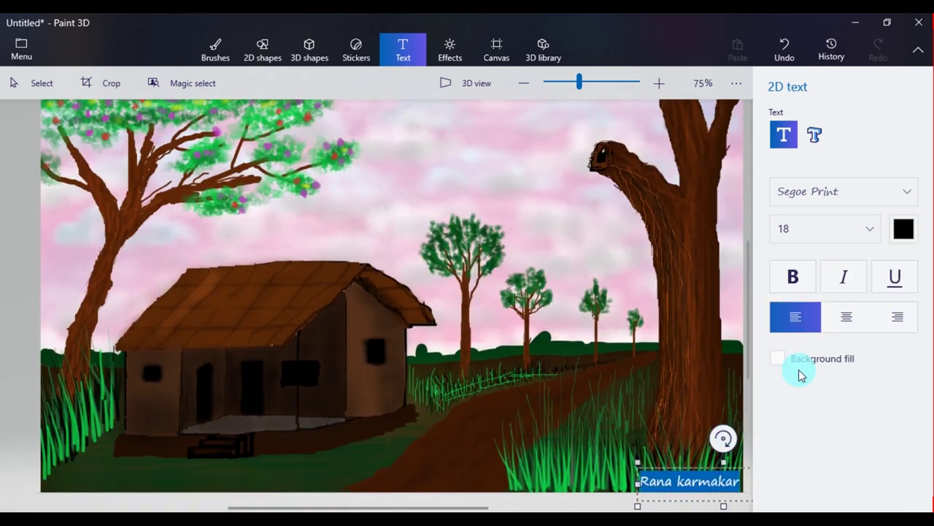
- Move the signature to the canvas's lower-left corner below the house and commit the text
{"action": "left_click_drag", "start_coordinate": [749, 370], "coordinate": [748, 476]}
{"action": "left_click", "coordinate": [691, 335]}
{"action": "left_click_drag", "start_coordinate": [740, 311], "coordinate": [597, 276]}
{"action": "scroll", "coordinate": [676, 330], "scroll_direction": "down", "scroll_amount": 1}
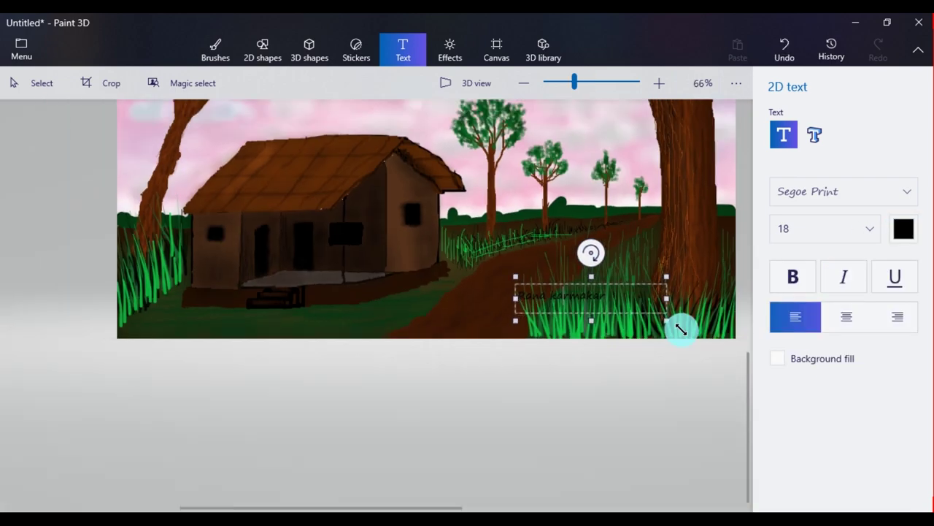
{"action": "left_click_drag", "start_coordinate": [748, 413], "coordinate": [748, 301]}
{"action": "left_click_drag", "start_coordinate": [454, 506], "coordinate": [500, 505]}
{"action": "scroll", "coordinate": [423, 390], "scroll_direction": "up", "scroll_amount": 1}
{"action": "left_click_drag", "start_coordinate": [566, 426], "coordinate": [124, 460]}
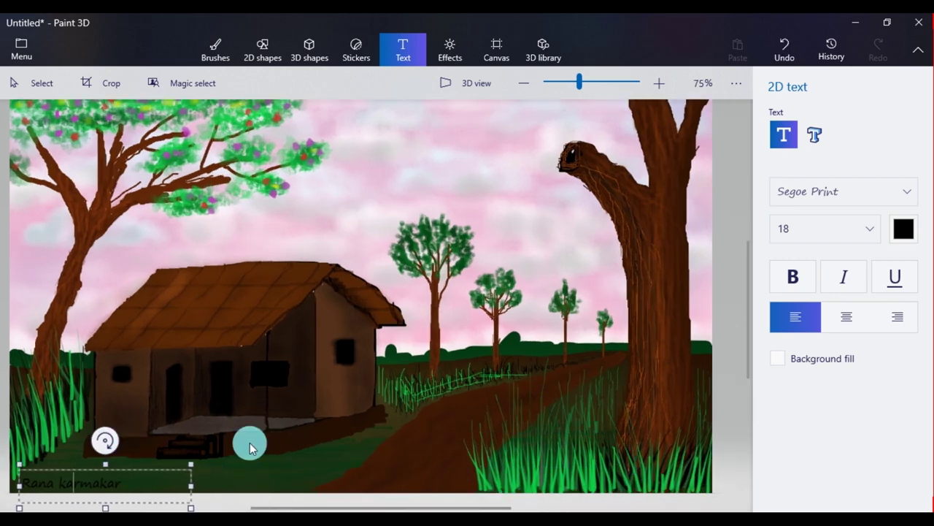
{"action": "left_click", "coordinate": [228, 467]}
{"action": "left_click_drag", "start_coordinate": [421, 507], "coordinate": [410, 506]}
{"action": "left_click_drag", "start_coordinate": [749, 359], "coordinate": [750, 352]}
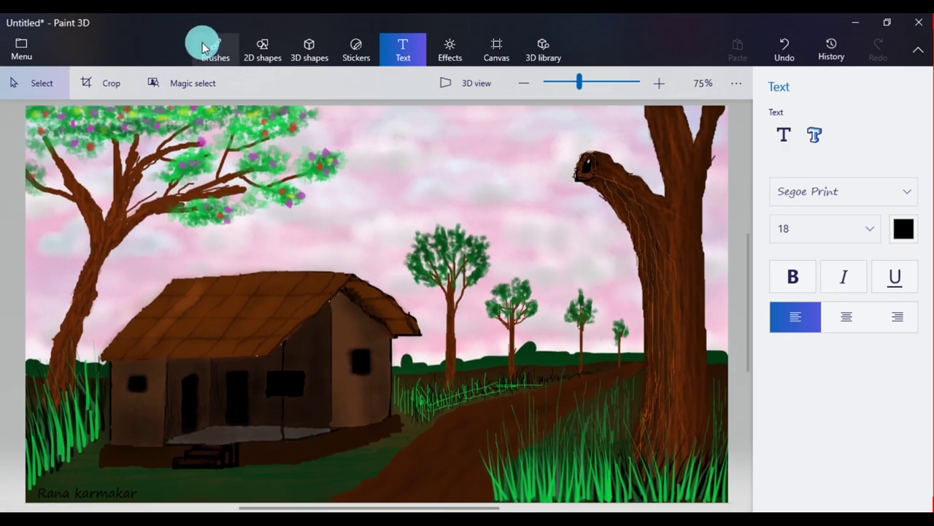
{"action": "left_click", "coordinate": [203, 48]}
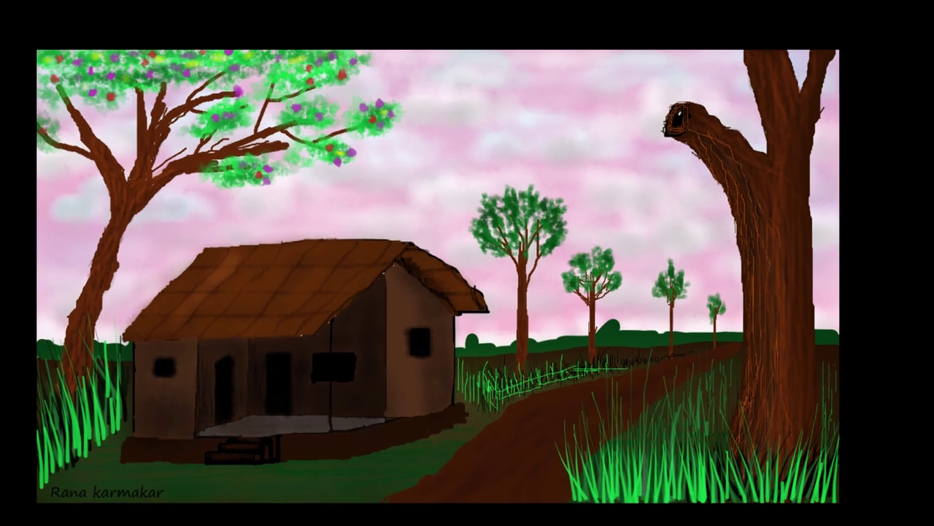